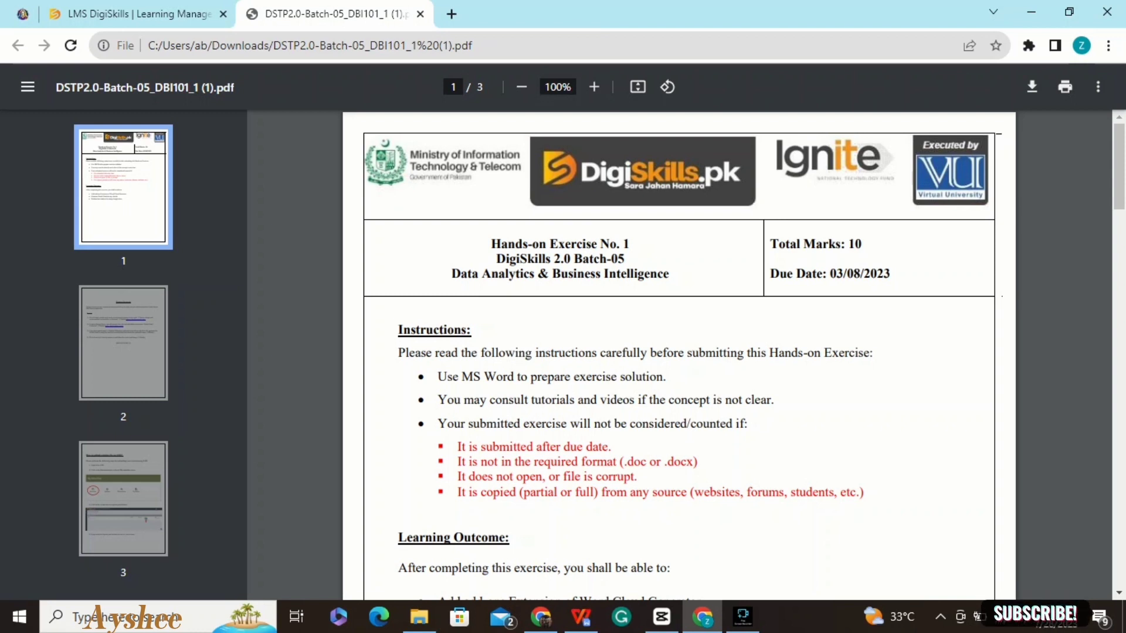
Read the exercise PDF up to its task list and open task 1's Google Scholar link in a new tab
{"action": "scroll", "coordinate": [679, 355], "scroll_direction": "down", "scroll_amount": 2}
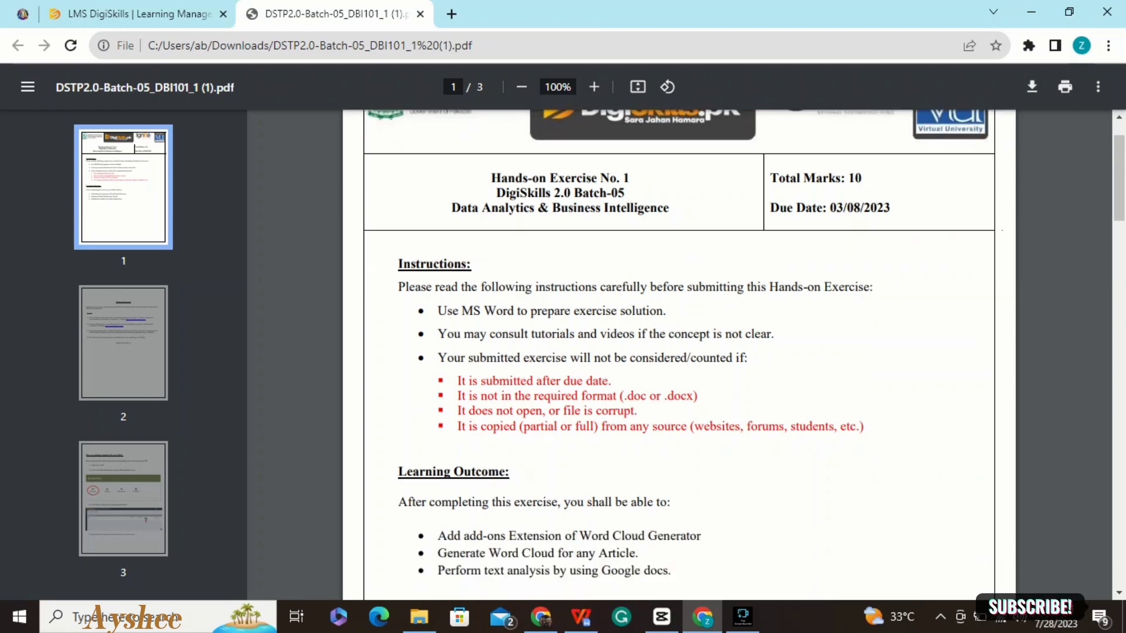
{"action": "scroll", "coordinate": [678, 355], "scroll_direction": "down", "scroll_amount": 1}
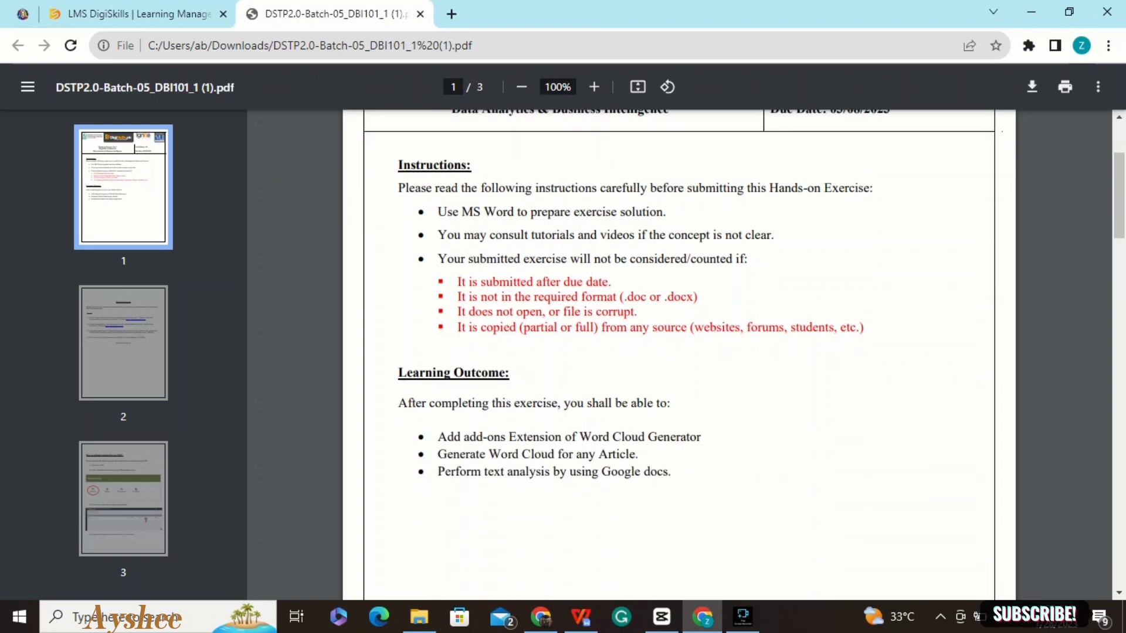
{"action": "scroll", "coordinate": [678, 355], "scroll_direction": "down", "scroll_amount": 3}
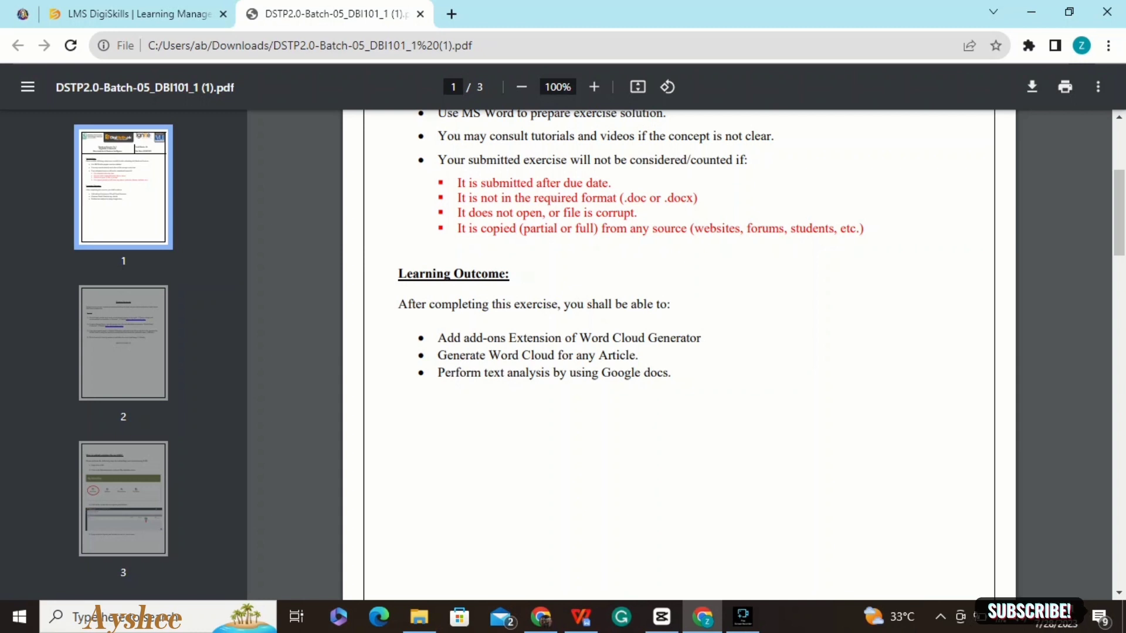
{"action": "scroll", "coordinate": [679, 352], "scroll_direction": "down", "scroll_amount": 4}
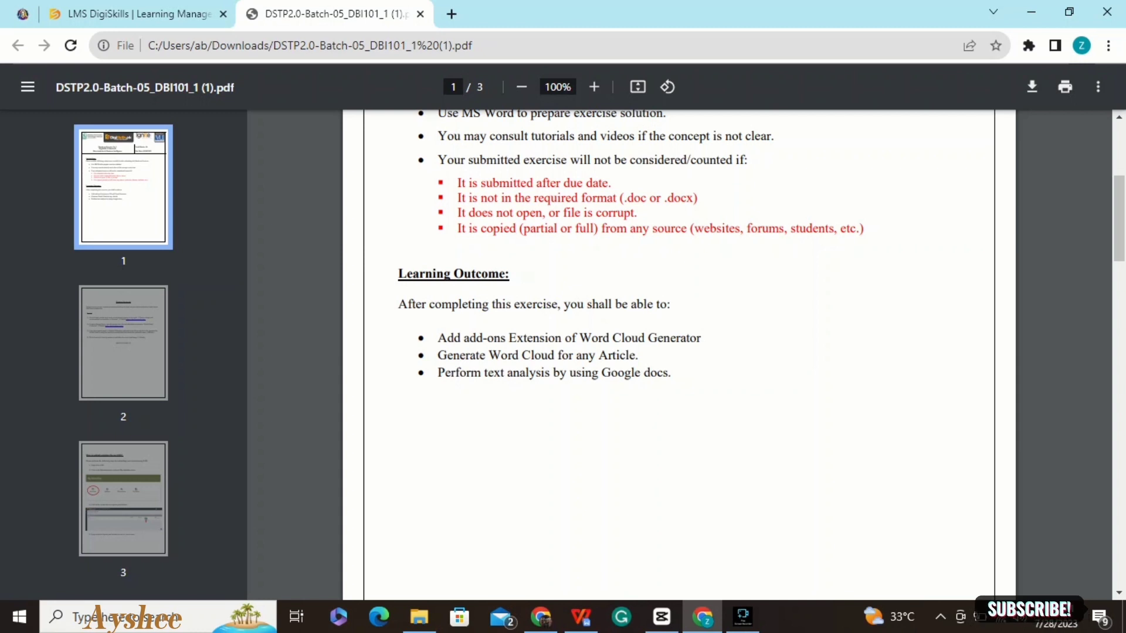
{"action": "scroll", "coordinate": [679, 352], "scroll_direction": "down", "scroll_amount": 6}
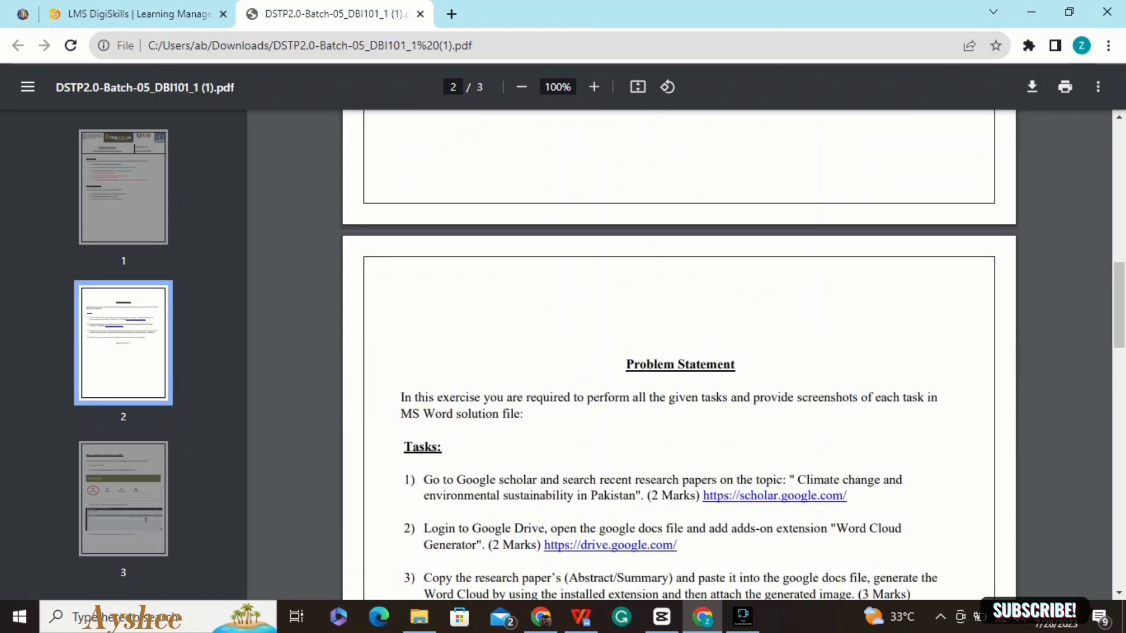
{"action": "scroll", "coordinate": [679, 352], "scroll_direction": "down", "scroll_amount": 1}
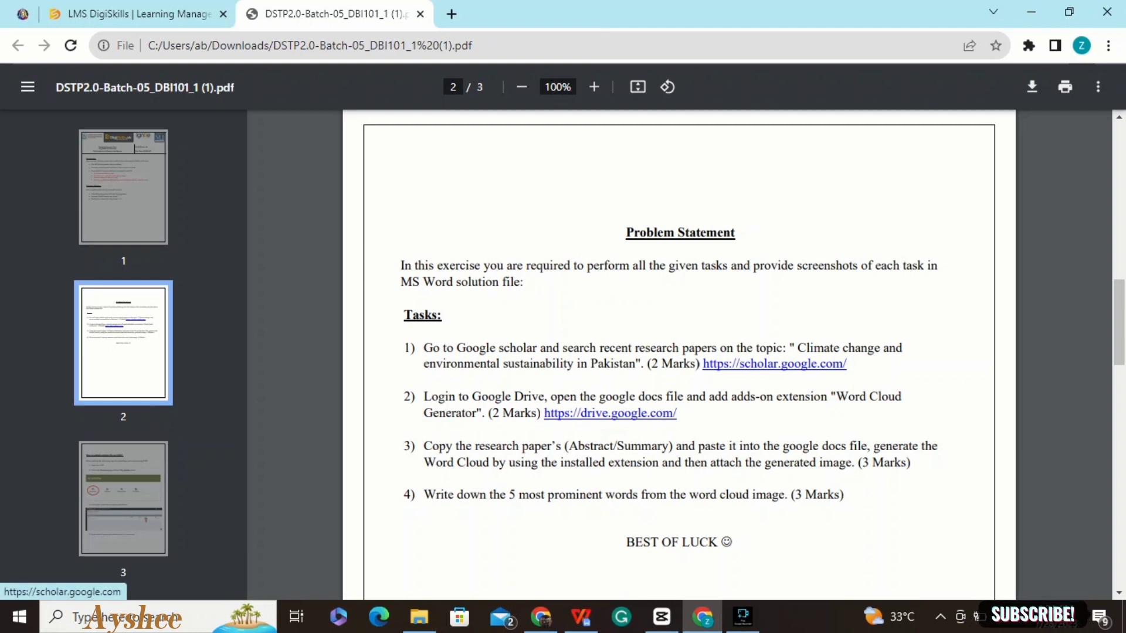
{"action": "right_click", "coordinate": [757, 362]}
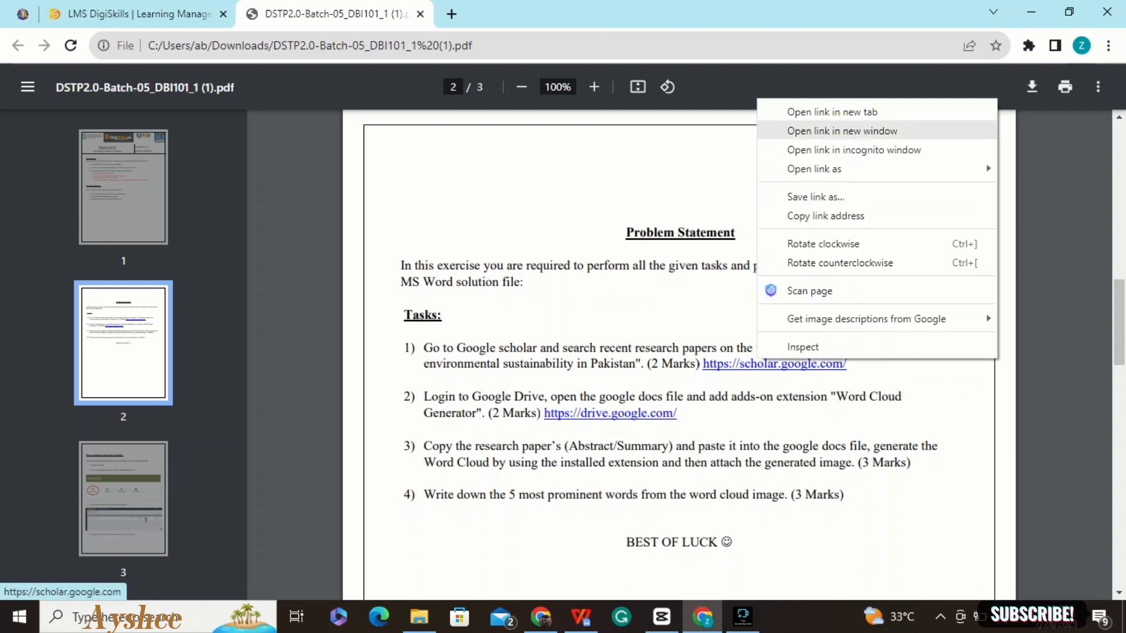
{"action": "left_click", "coordinate": [831, 111]}
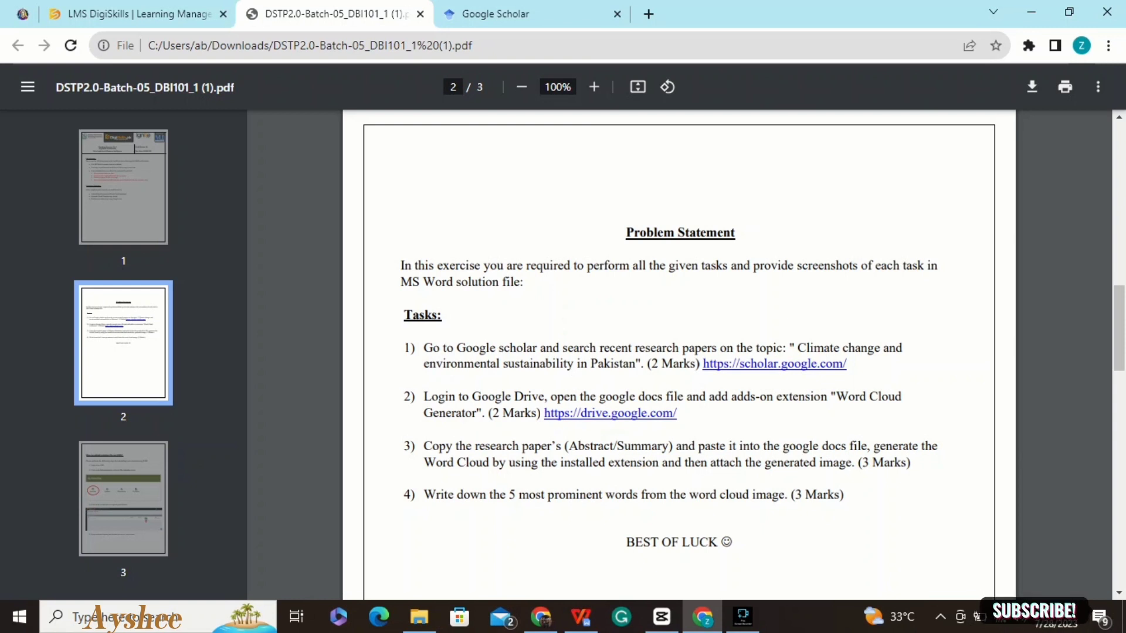
Review the solution submission instructions on the PDF's page 3 and highlight the task list on page 2
{"action": "scroll", "coordinate": [679, 352], "scroll_direction": "down", "scroll_amount": 8}
{"action": "scroll", "coordinate": [678, 351], "scroll_direction": "down", "scroll_amount": 12}
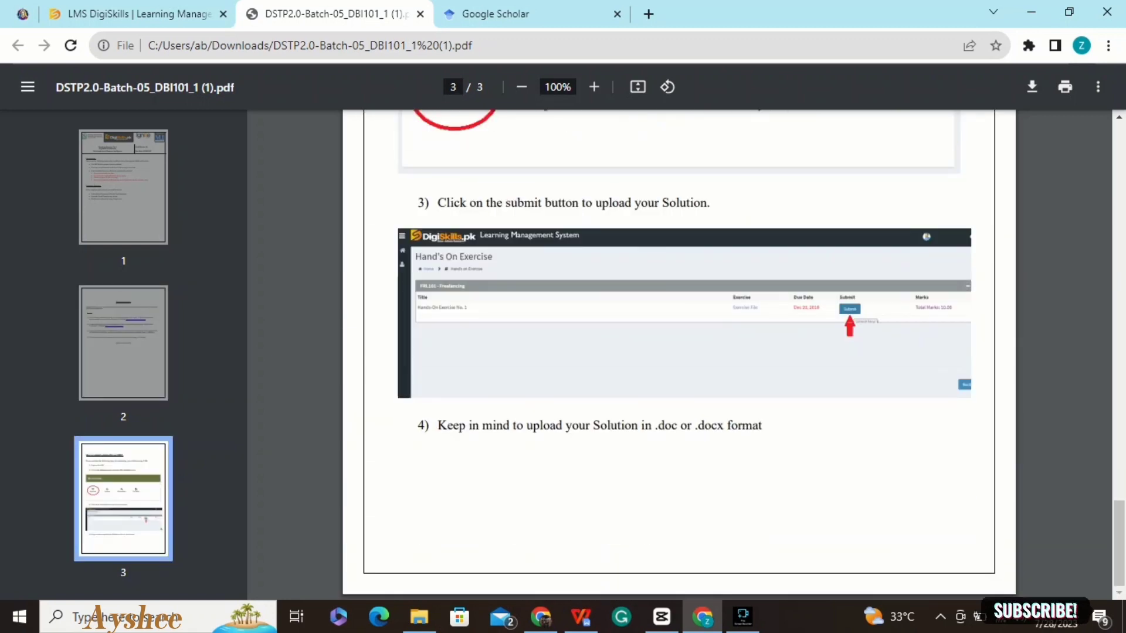
{"action": "scroll", "coordinate": [679, 351], "scroll_direction": "up", "scroll_amount": 10}
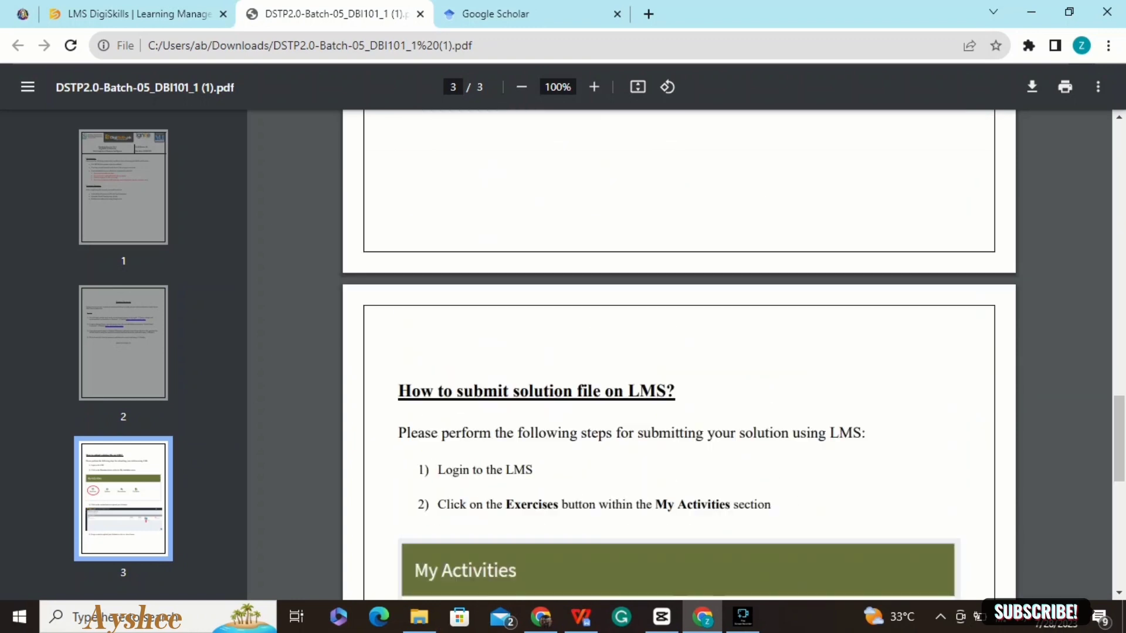
{"action": "scroll", "coordinate": [679, 352], "scroll_direction": "up", "scroll_amount": 6}
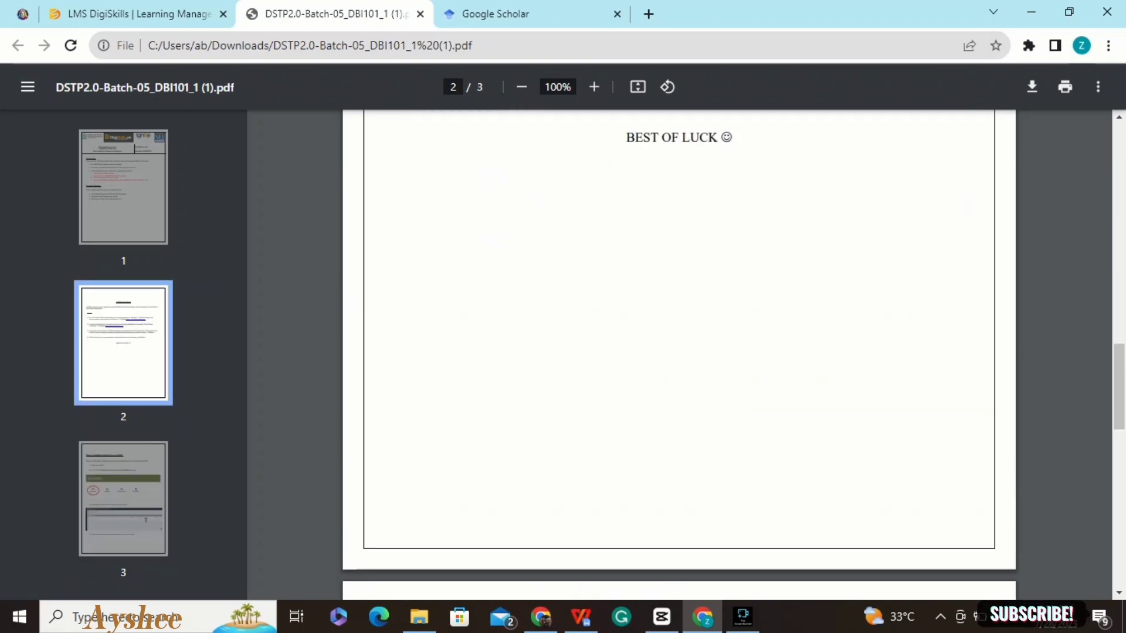
{"action": "scroll", "coordinate": [679, 352], "scroll_direction": "up", "scroll_amount": 4}
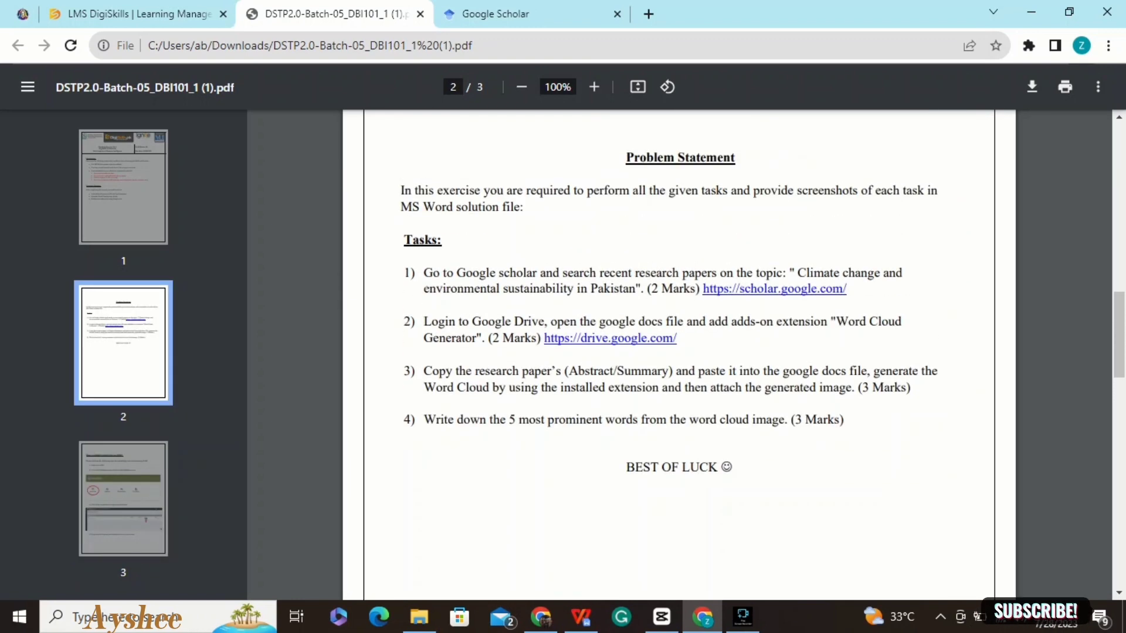
{"action": "mouse_move", "coordinate": [787, 420]}
{"action": "left_mouse_down"}
{"action": "mouse_move", "coordinate": [755, 420]}
{"action": "mouse_move", "coordinate": [403, 239]}
{"action": "mouse_move", "coordinate": [405, 273]}
{"action": "mouse_move", "coordinate": [403, 239]}
{"action": "left_mouse_up"}
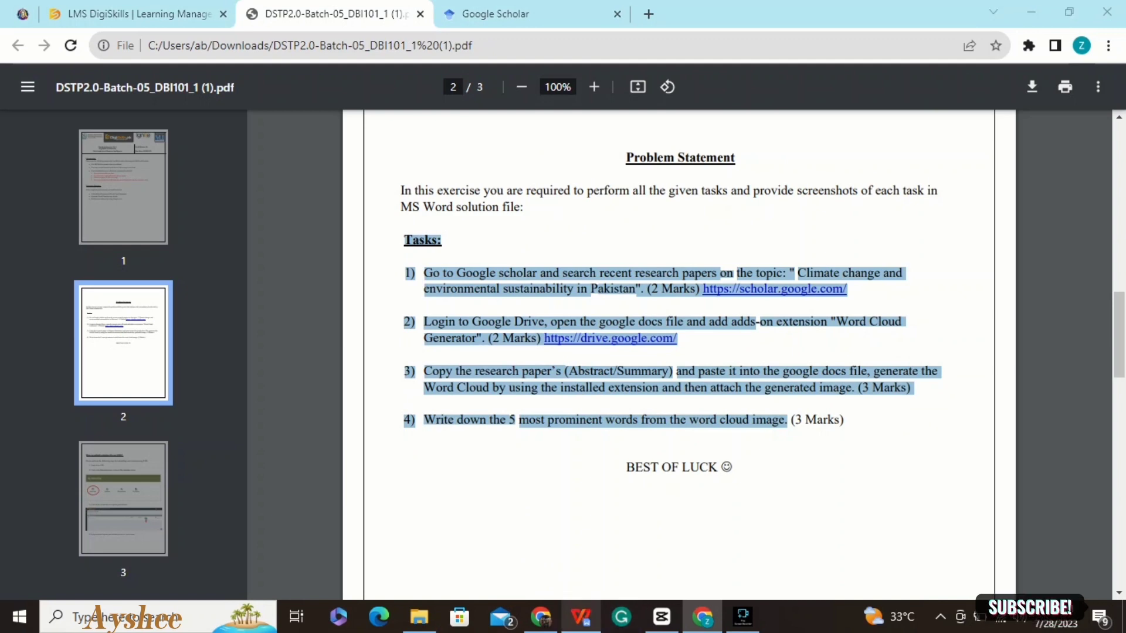
Switch to Data ANALYTICS1.docx in WPS Office and add an unnumbered blank line below task 1
{"action": "left_click", "coordinate": [580, 615]}
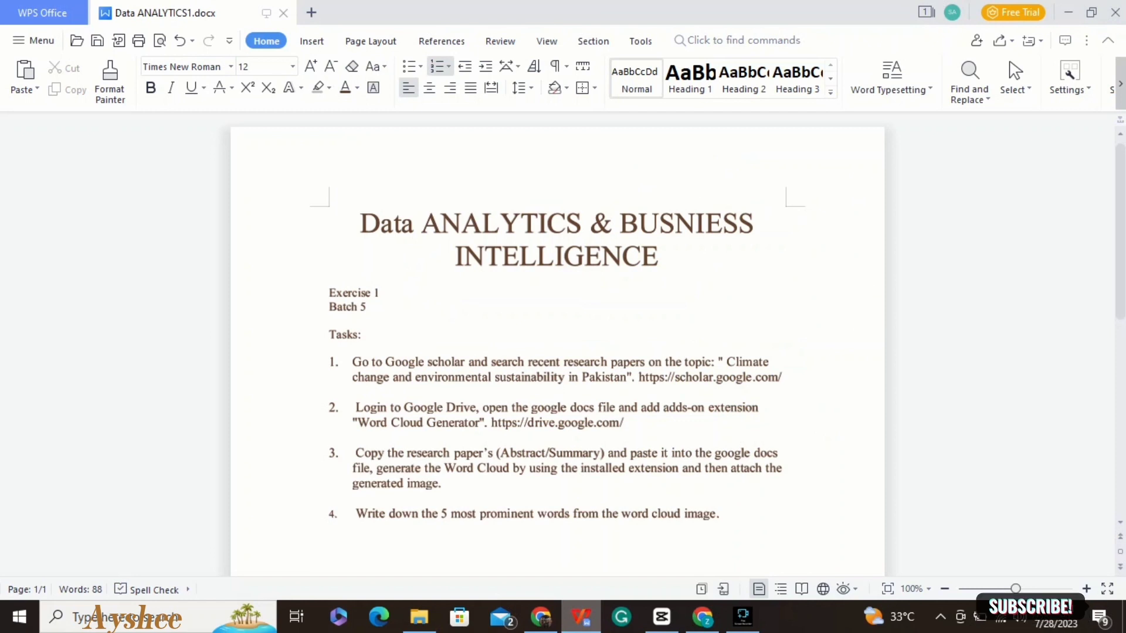
{"action": "left_click", "coordinate": [786, 377]}
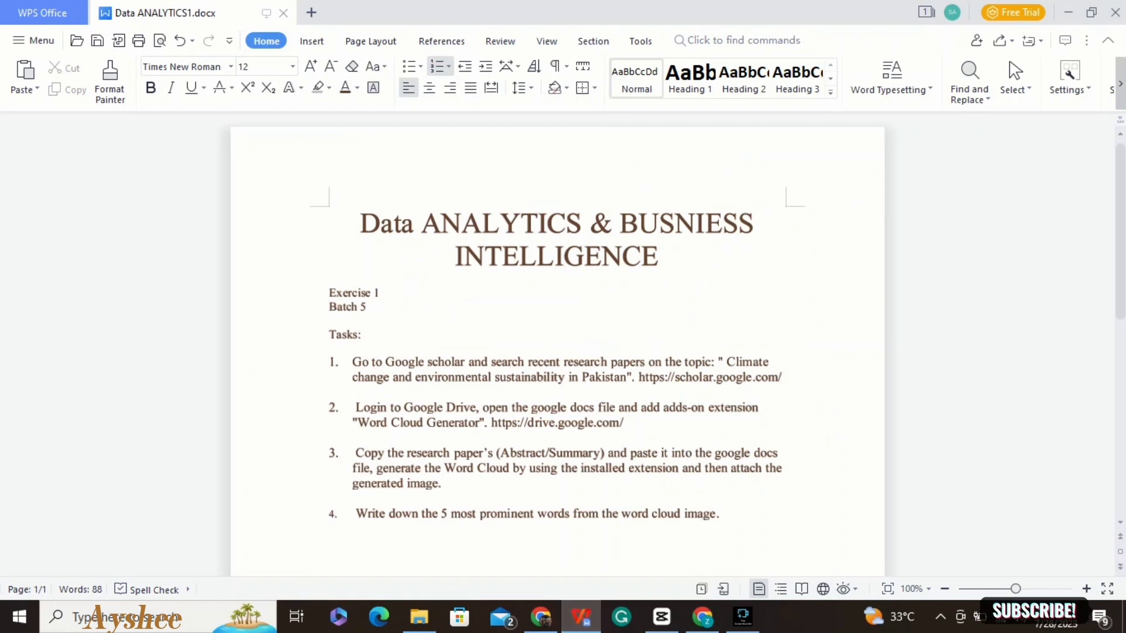
{"action": "key", "text": "Return"}
{"action": "key", "text": "BackSpace"}
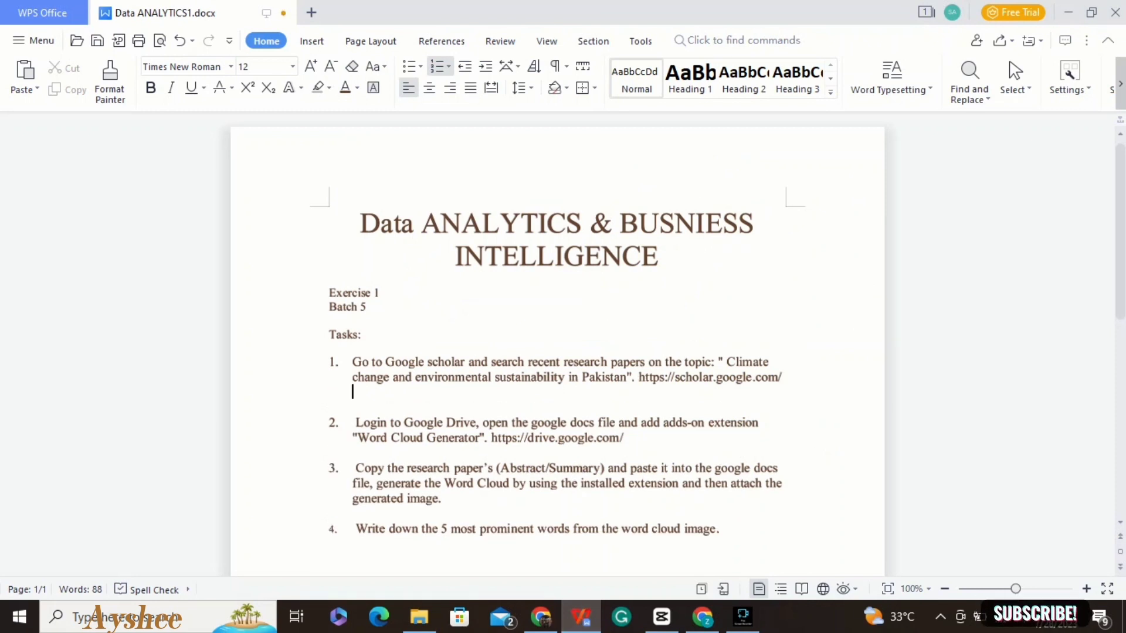
{"action": "key", "text": "BackSpace"}
{"action": "key", "text": "Return"}
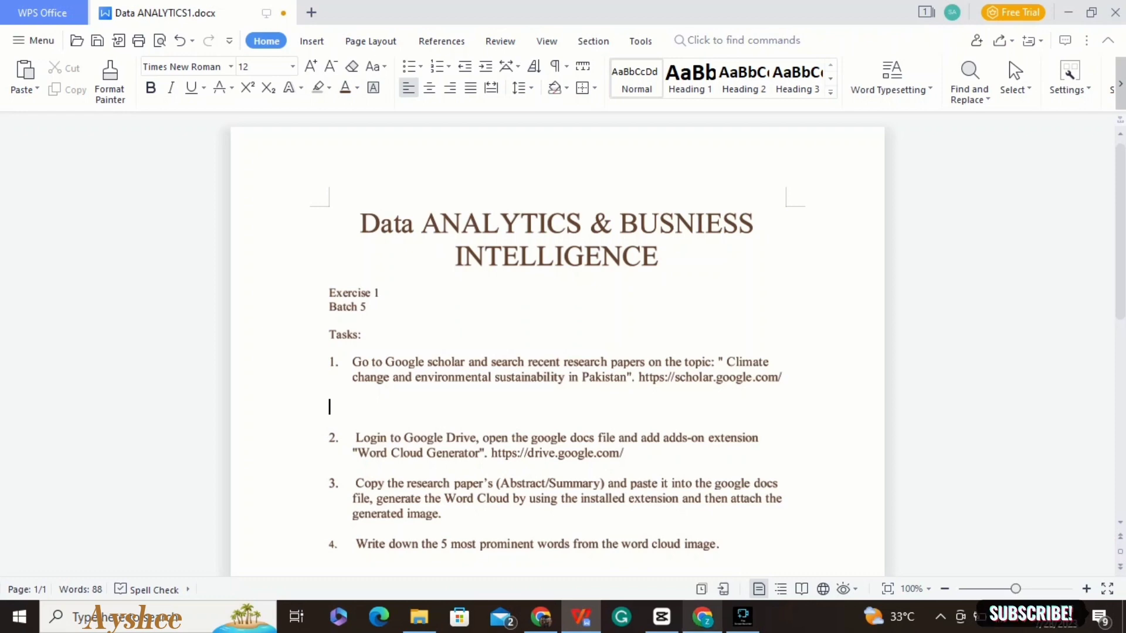
Copy the topic "Climate change and environmental sustainability in Pakistan" from task 1 in the PDF into Google Scholar's search box
{"action": "left_click", "coordinate": [703, 617]}
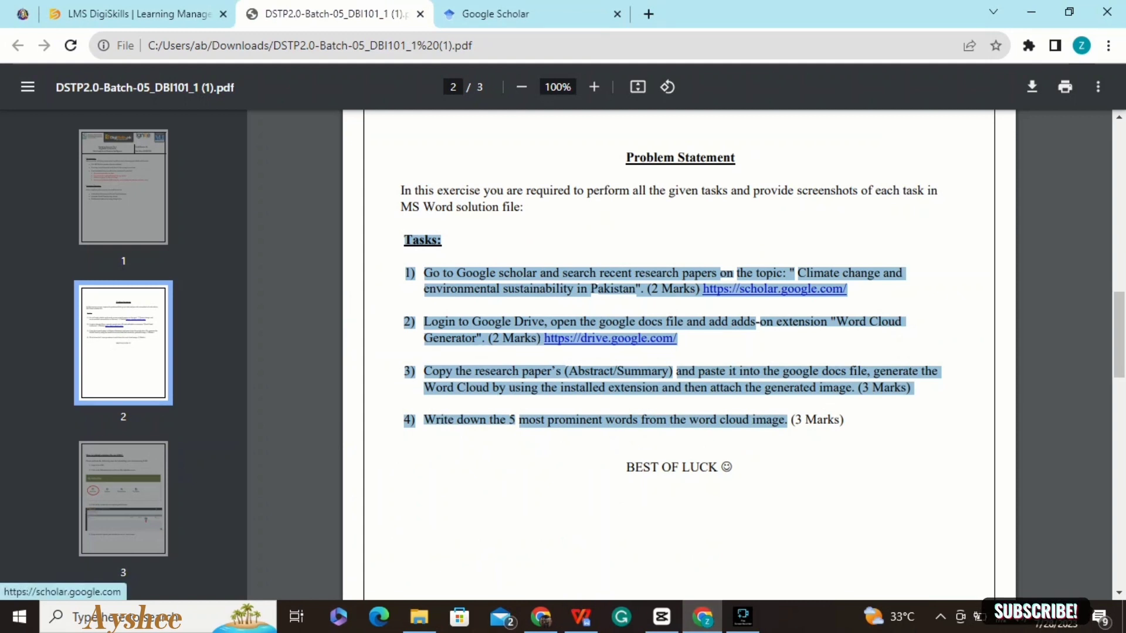
{"action": "left_click", "coordinate": [768, 246]}
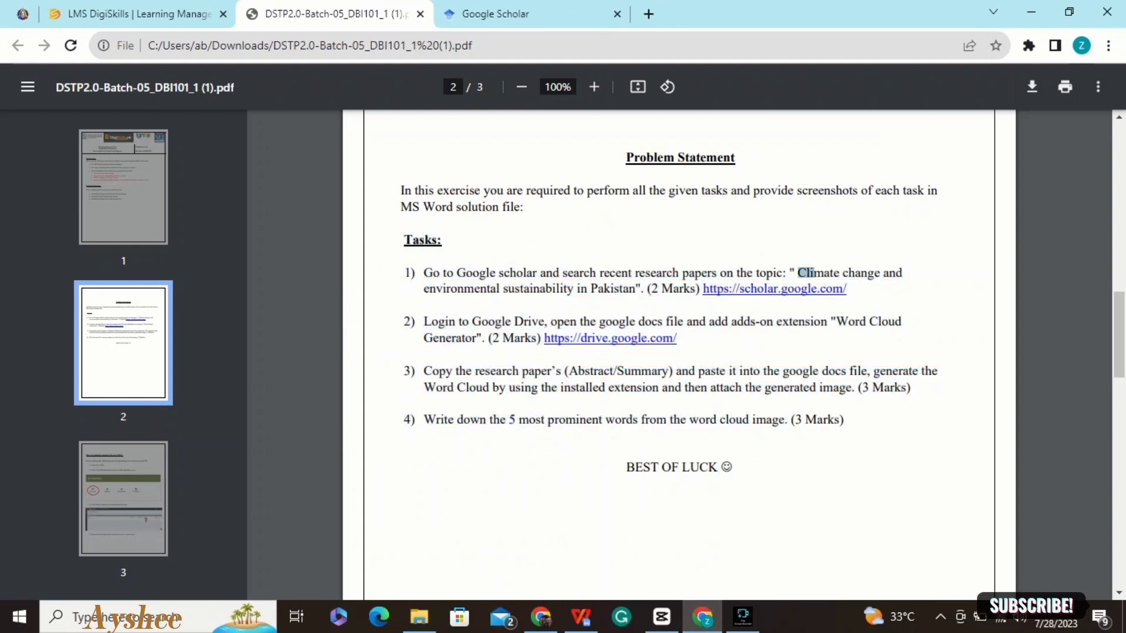
{"action": "left_click_drag", "start_coordinate": [798, 273], "coordinate": [636, 289]}
{"action": "key", "text": "ctrl+c"}
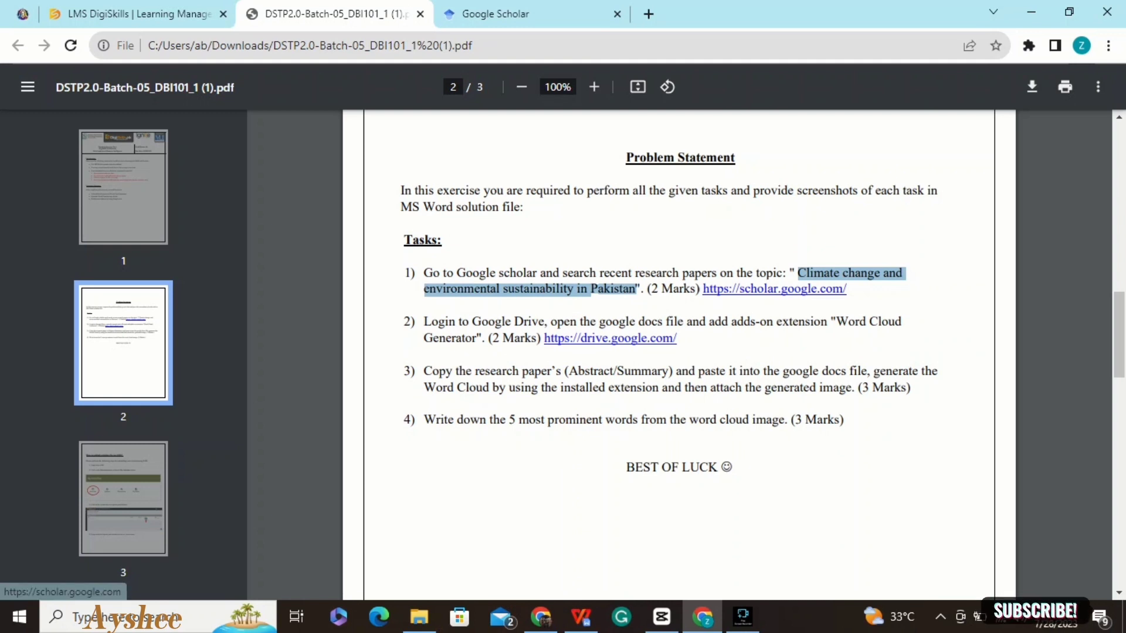
{"action": "key", "text": "ctrl+Tab"}
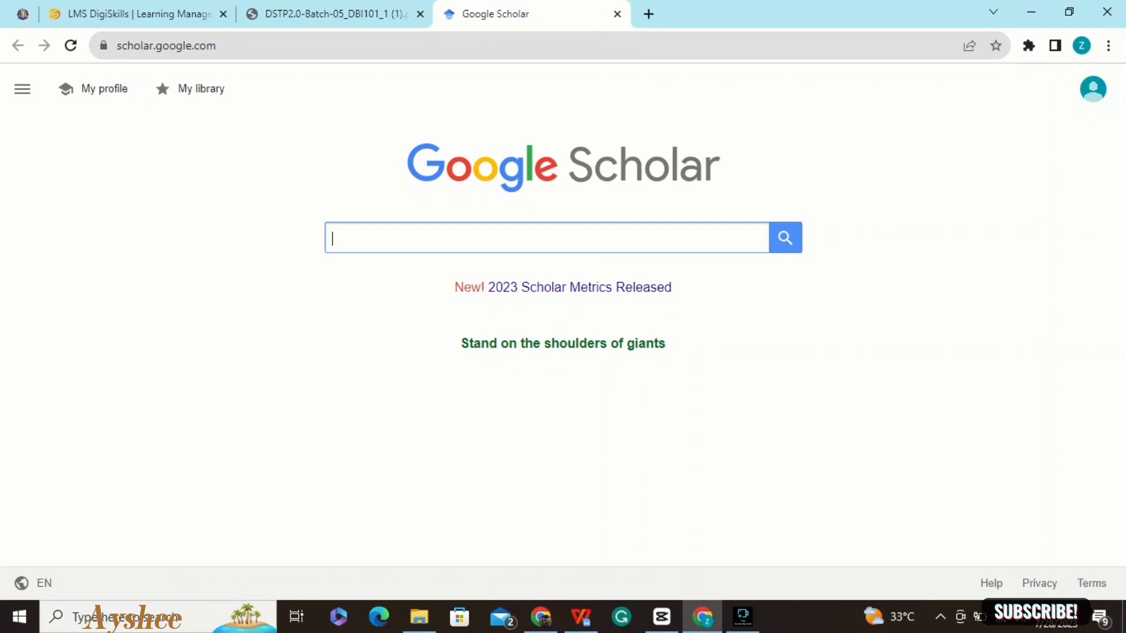
{"action": "key", "text": "ctrl+v"}
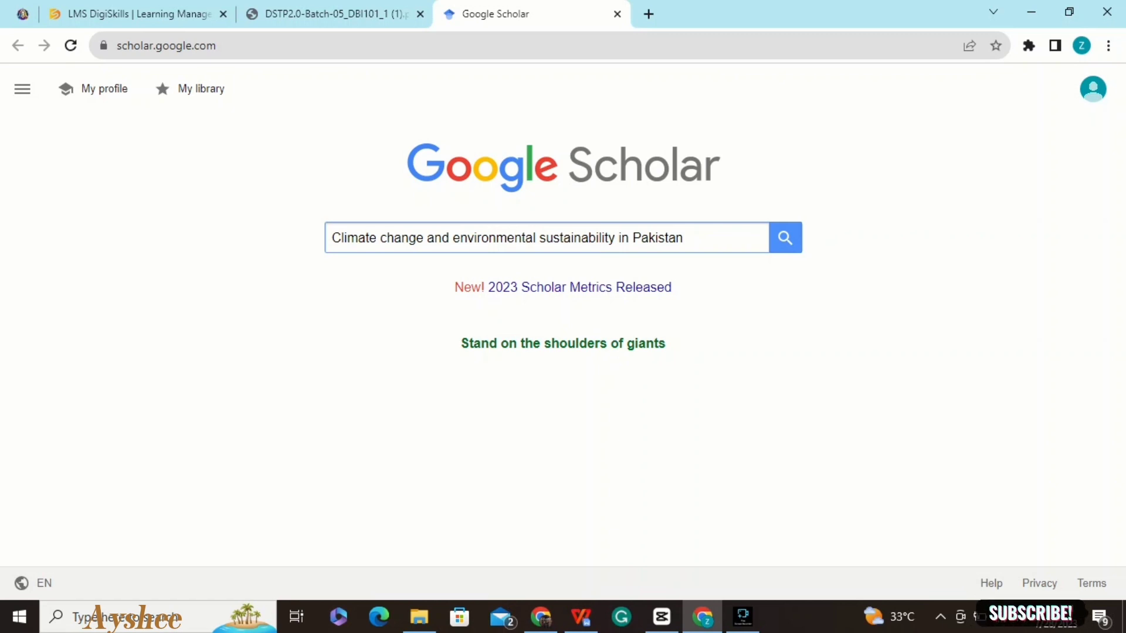
Capture the Google Scholar page with the entered search topic using Snipping Tool
{"action": "key", "text": "super+s"}
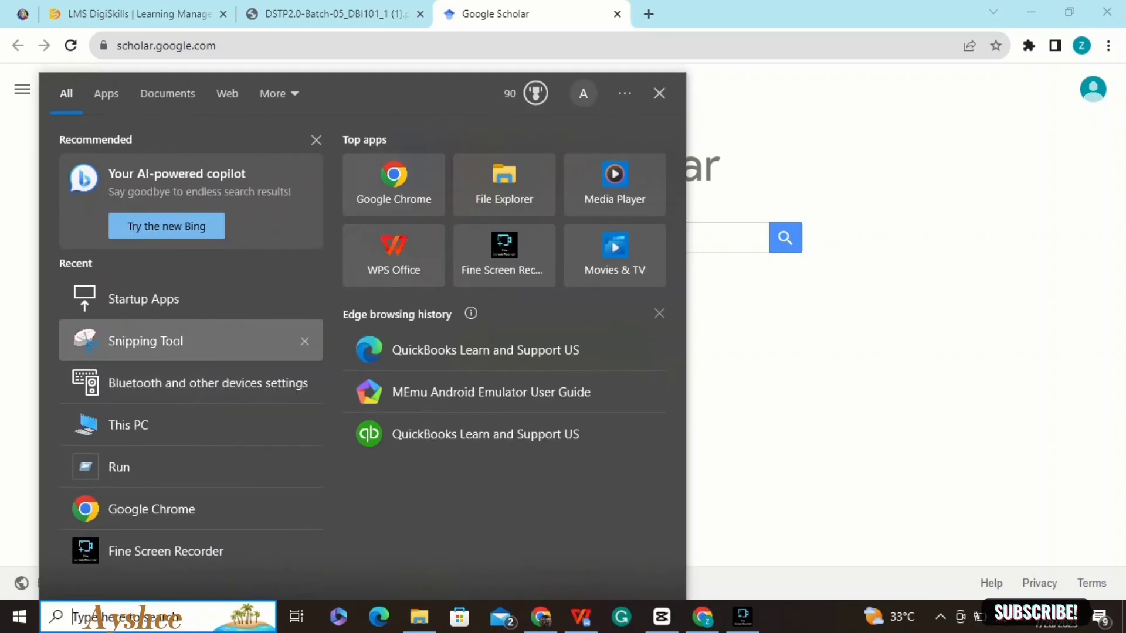
{"action": "key", "text": "Return"}
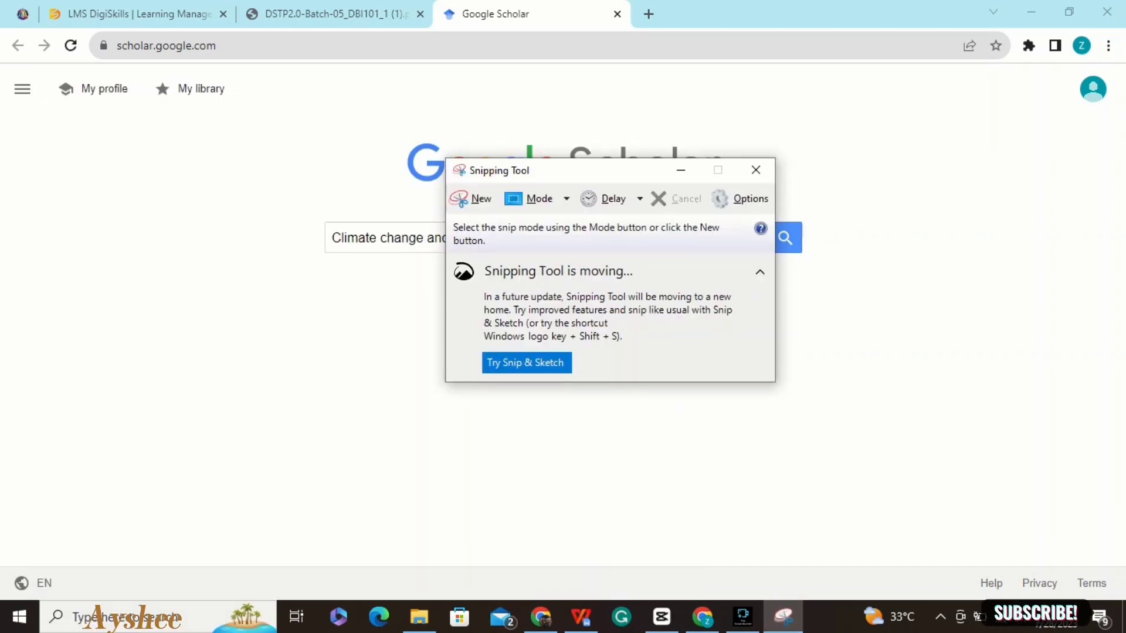
{"action": "left_click", "coordinate": [471, 199]}
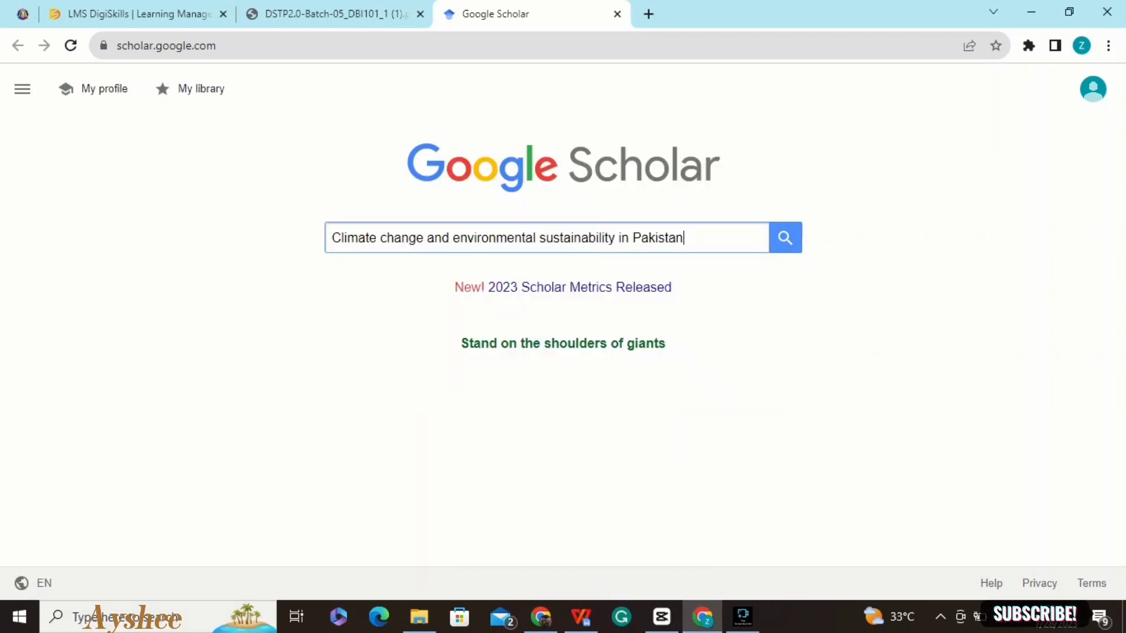
{"action": "left_click_drag", "start_coordinate": [146, 65], "coordinate": [782, 573]}
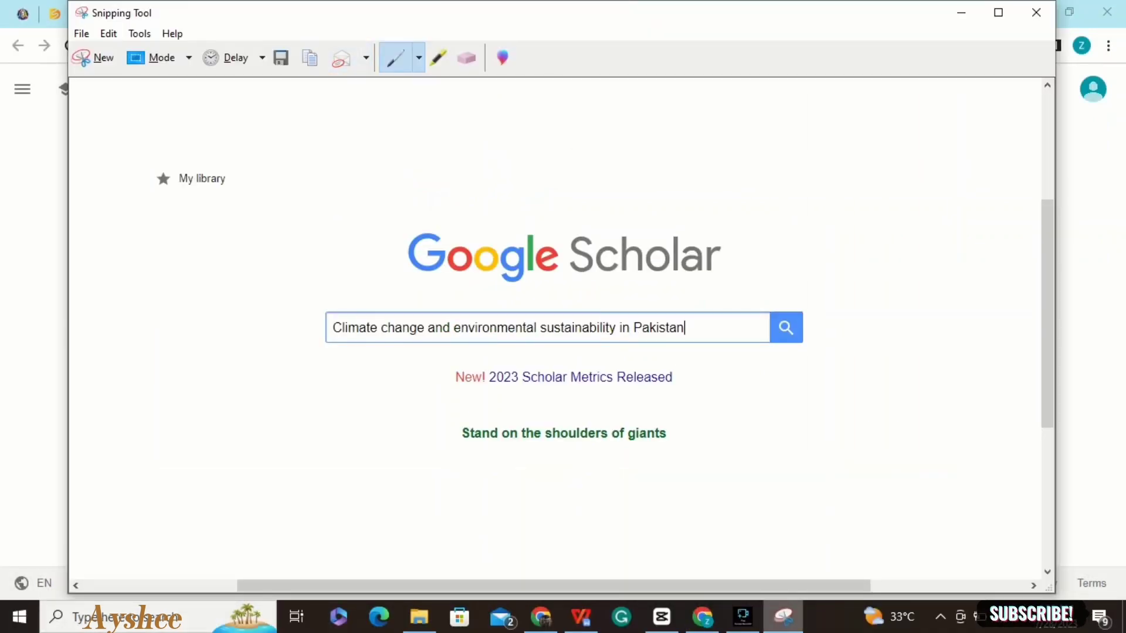
Paste the captured screenshot below task 1 in Data ANALYTICS1.docx in WPS Office
{"action": "mouse_move", "coordinate": [661, 617]}
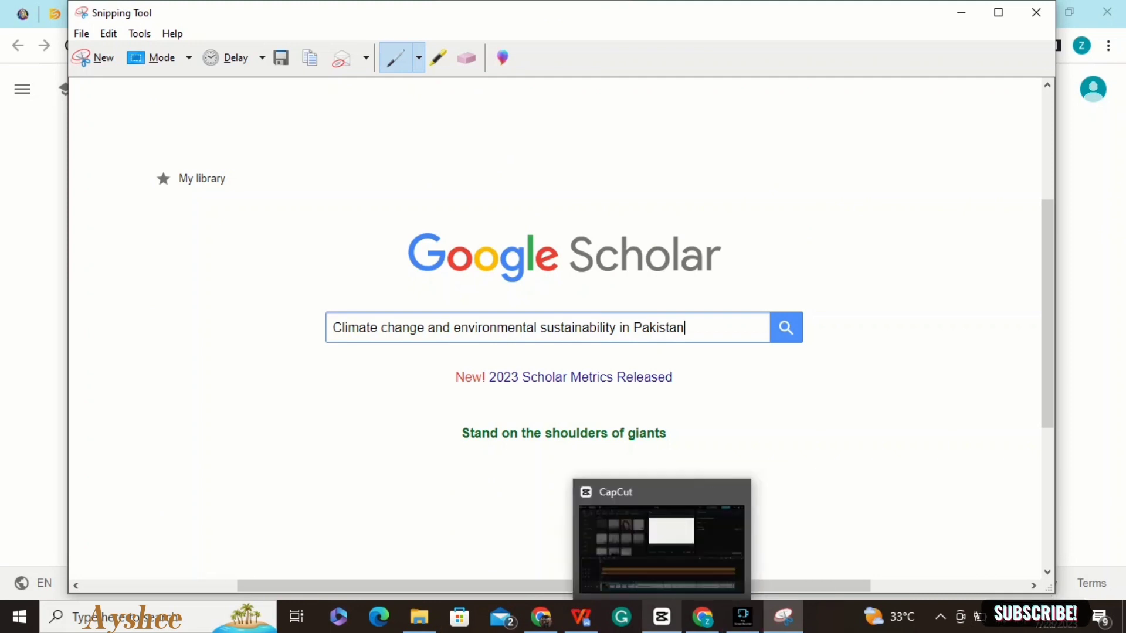
{"action": "left_click", "coordinate": [580, 617]}
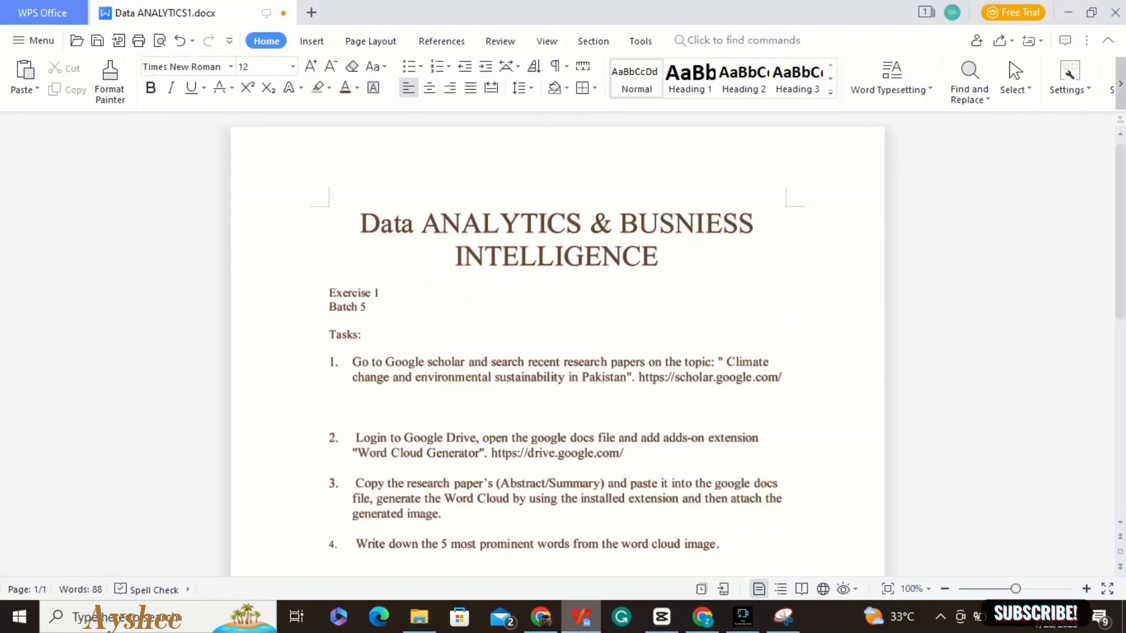
{"action": "key", "text": "ctrl+v"}
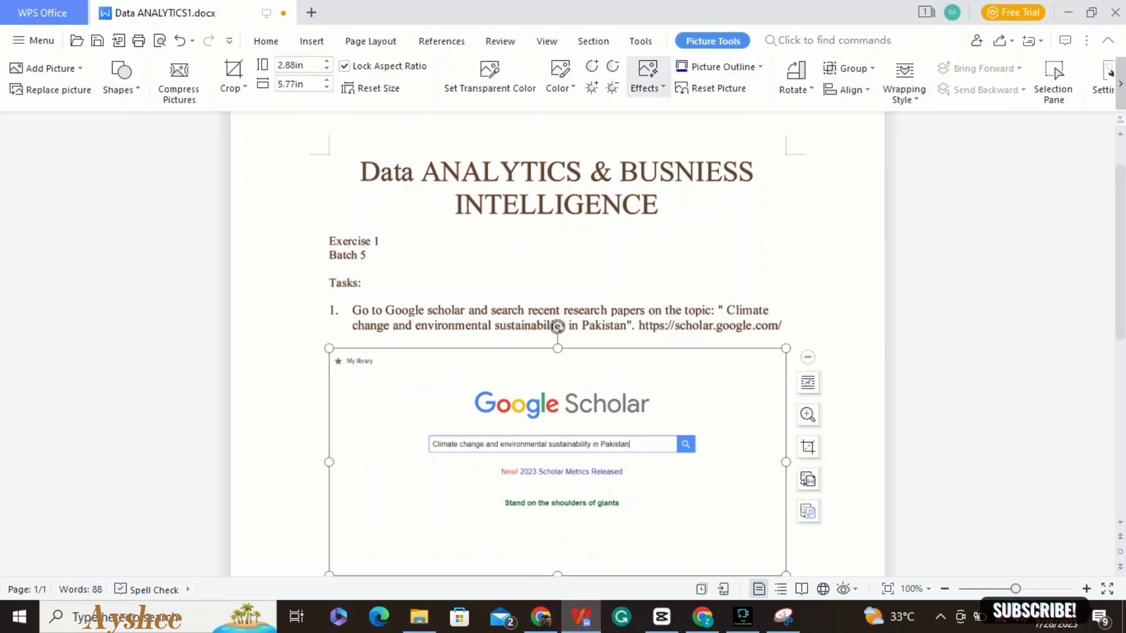
Apply a 2.5 Point Soft Edges effect to the pasted Google Scholar screenshot
{"action": "left_click", "coordinate": [648, 77]}
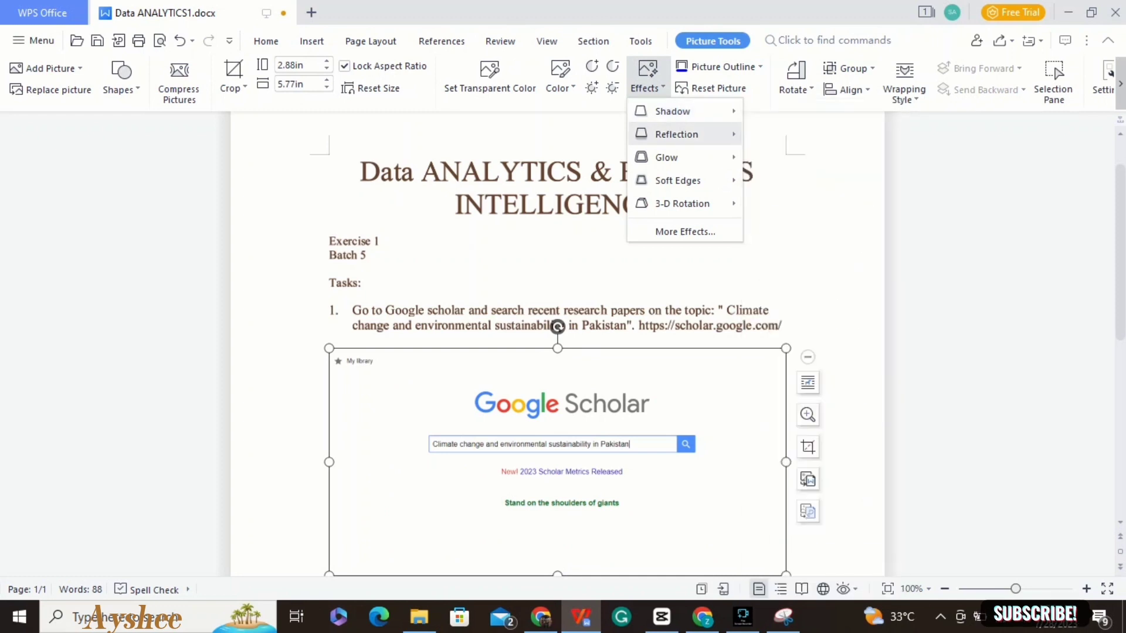
{"action": "mouse_move", "coordinate": [676, 134]}
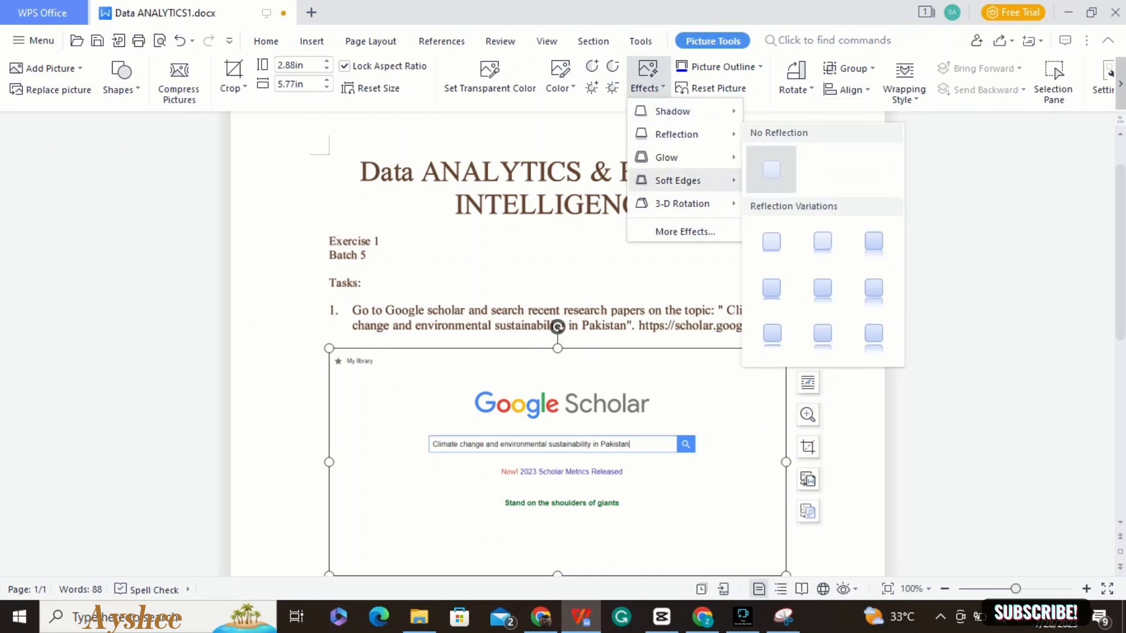
{"action": "mouse_move", "coordinate": [676, 157]}
{"action": "mouse_move", "coordinate": [677, 181]}
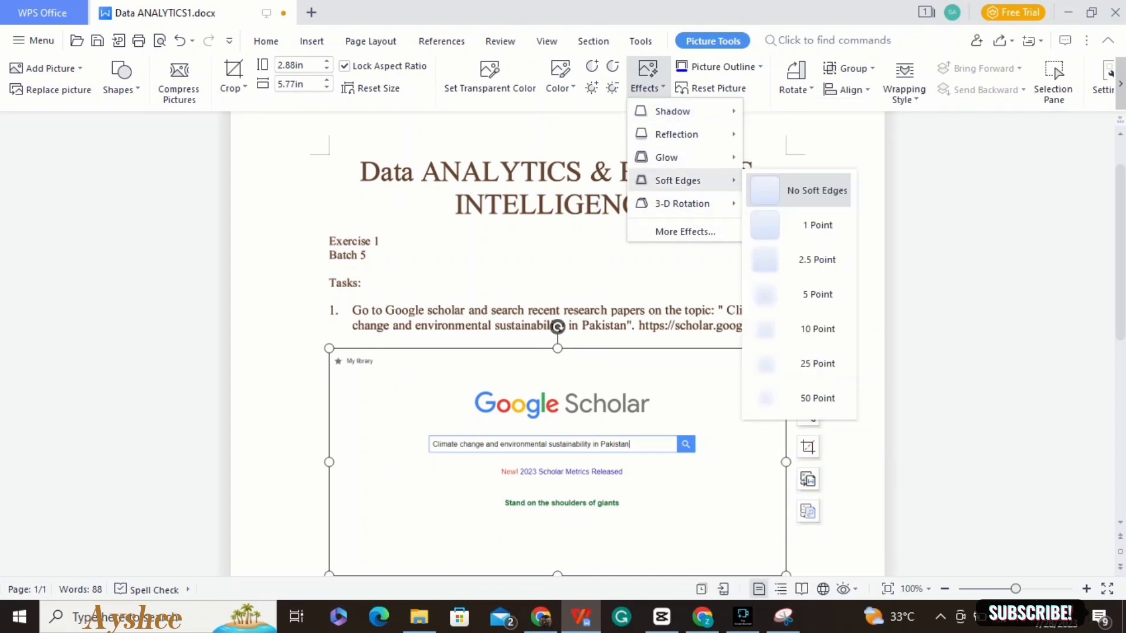
{"action": "left_click", "coordinate": [816, 260]}
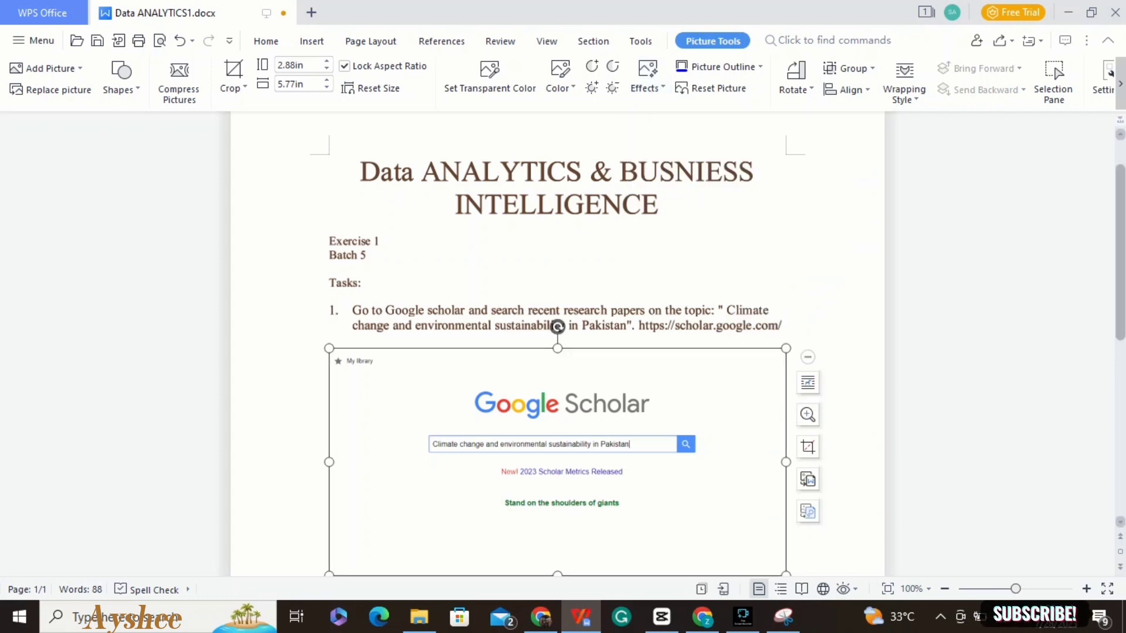
Check the screenshot's placement between tasks 1 and 2, and switch back to the Google Scholar page in Chrome
{"action": "scroll", "coordinate": [557, 343], "scroll_direction": "down", "scroll_amount": 3}
{"action": "scroll", "coordinate": [557, 352], "scroll_direction": "down", "scroll_amount": 1}
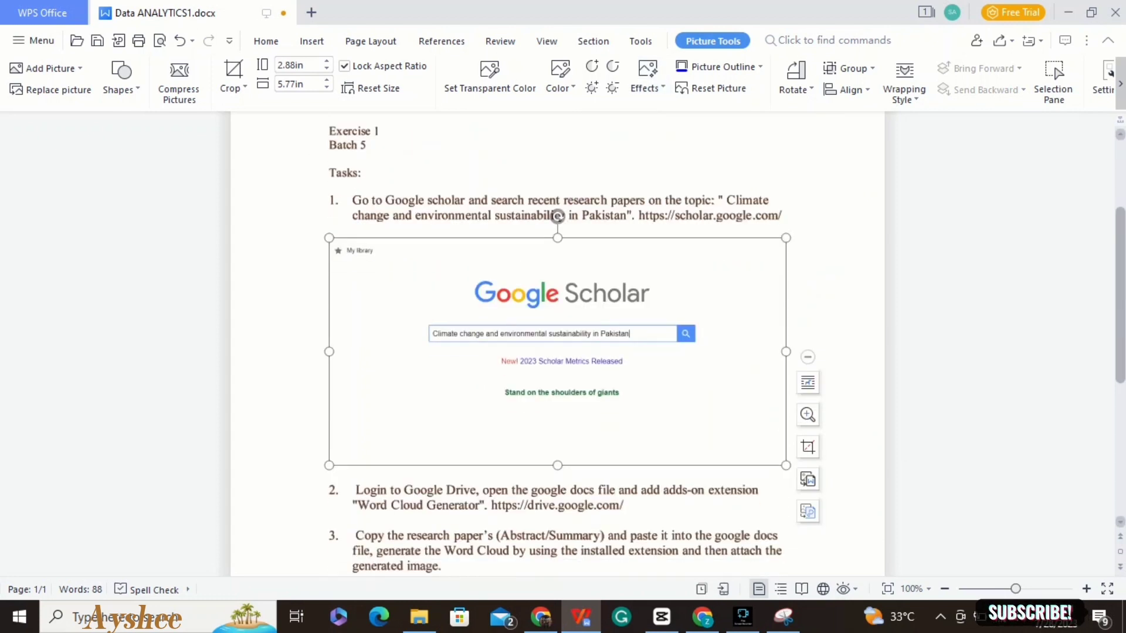
{"action": "scroll", "coordinate": [557, 215], "scroll_direction": "down", "scroll_amount": 1}
{"action": "left_click", "coordinate": [702, 617]}
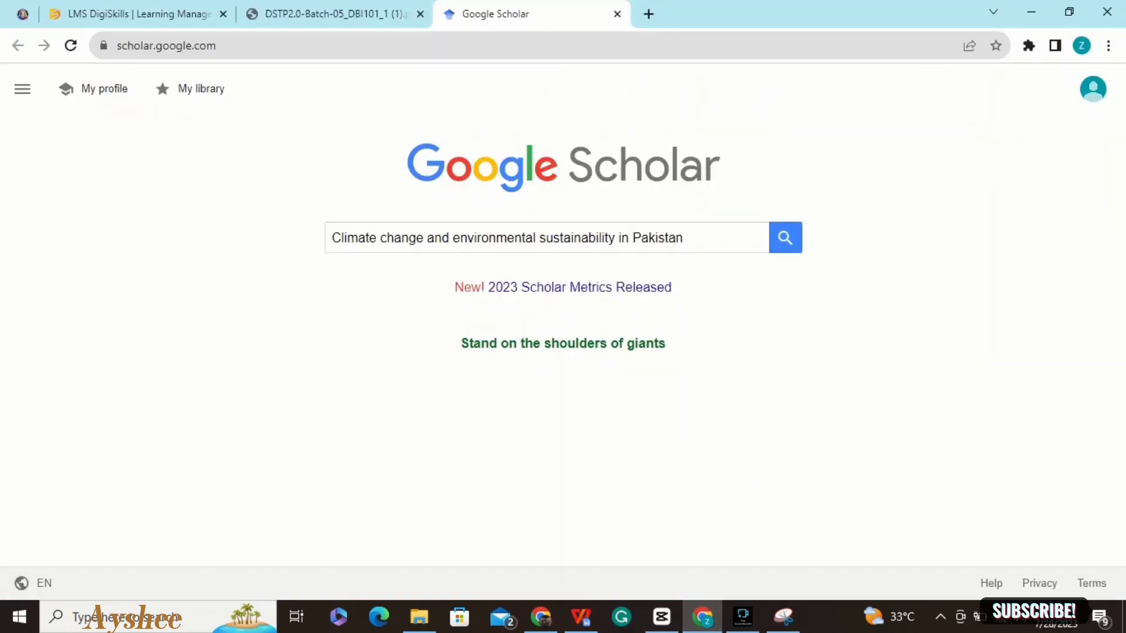
Run the Google Scholar search for "Climate change and environmental sustainability in Pakistan" and look through the first page of results
{"action": "left_click", "coordinate": [785, 237]}
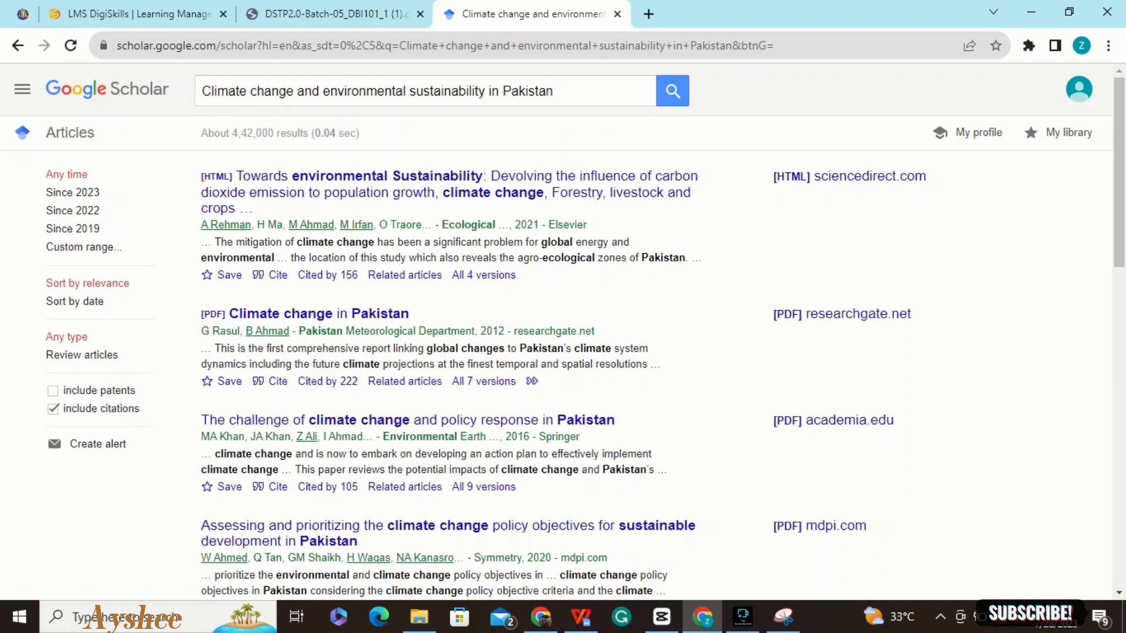
{"action": "scroll", "coordinate": [563, 330], "scroll_direction": "down", "scroll_amount": 1}
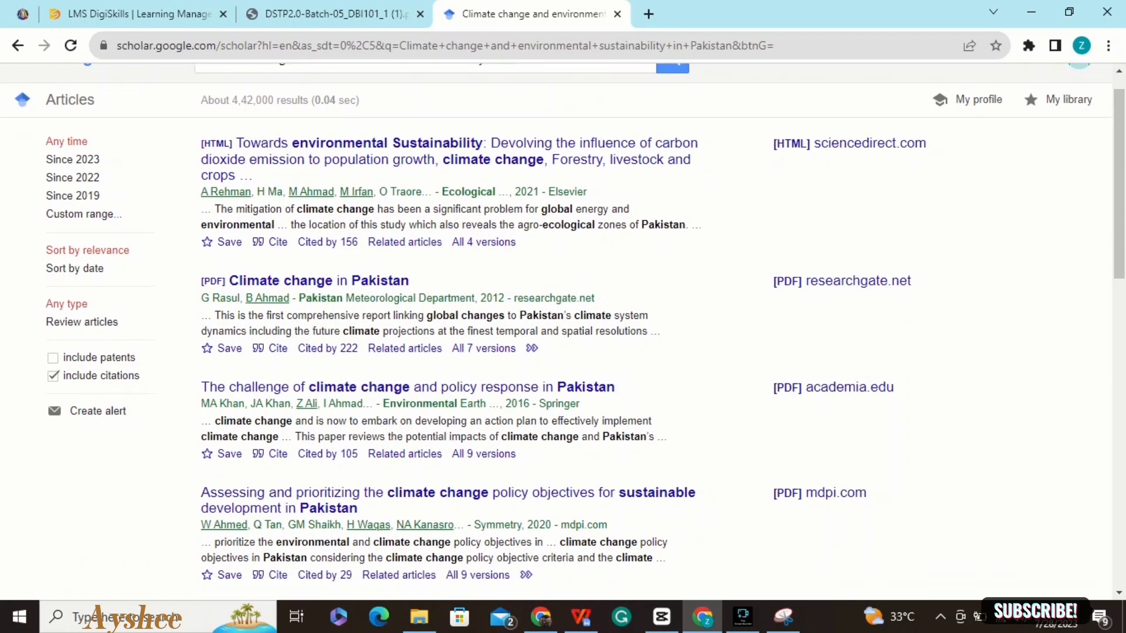
{"action": "scroll", "coordinate": [563, 332], "scroll_direction": "down", "scroll_amount": 3}
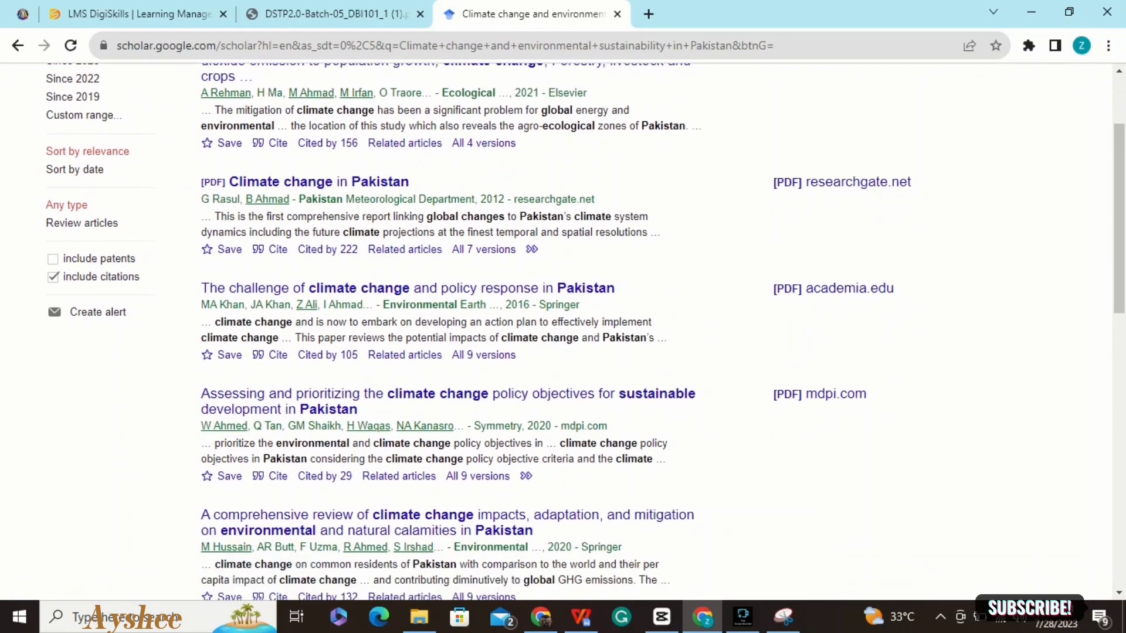
{"action": "scroll", "coordinate": [563, 333], "scroll_direction": "down", "scroll_amount": 5}
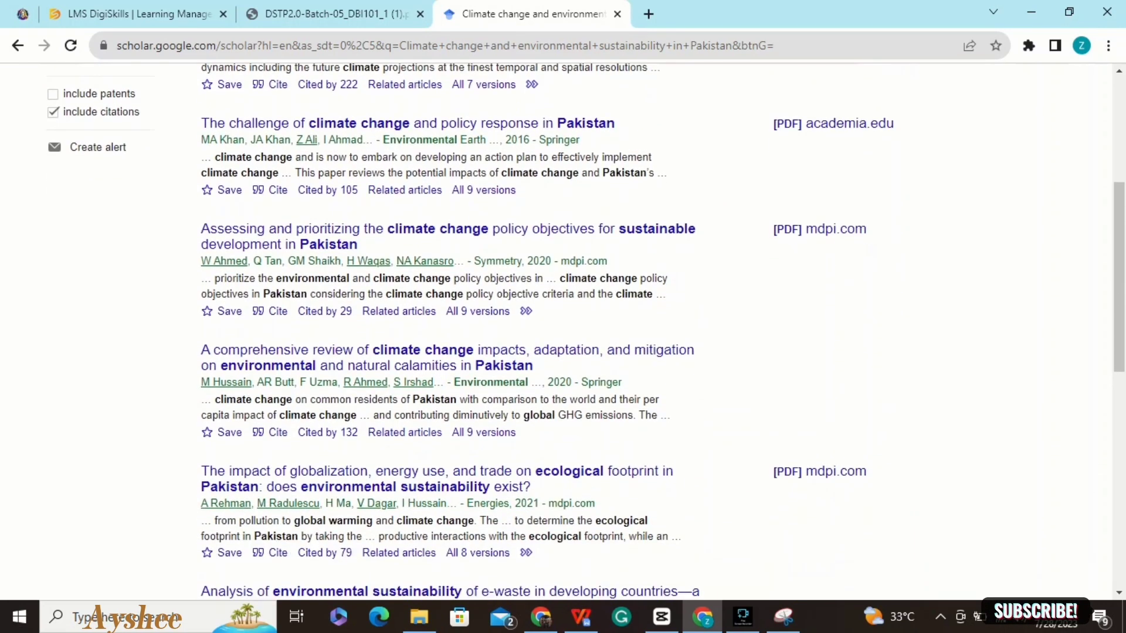
{"action": "scroll", "coordinate": [562, 332], "scroll_direction": "down", "scroll_amount": 6}
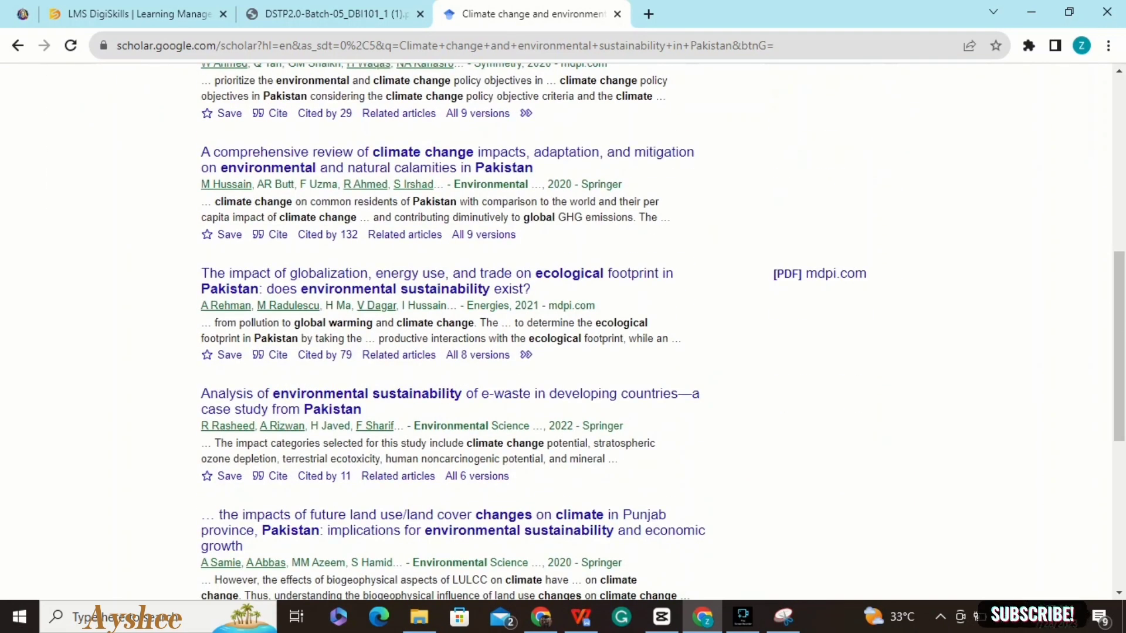
{"action": "scroll", "coordinate": [563, 332], "scroll_direction": "down", "scroll_amount": 5}
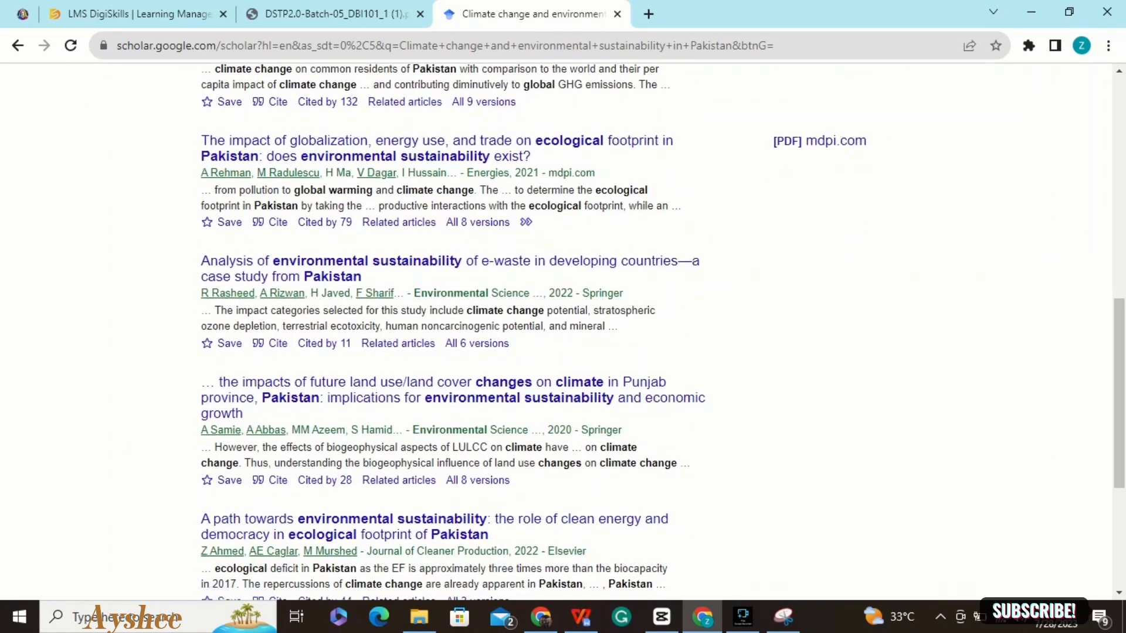
{"action": "scroll", "coordinate": [563, 332], "scroll_direction": "down", "scroll_amount": 1}
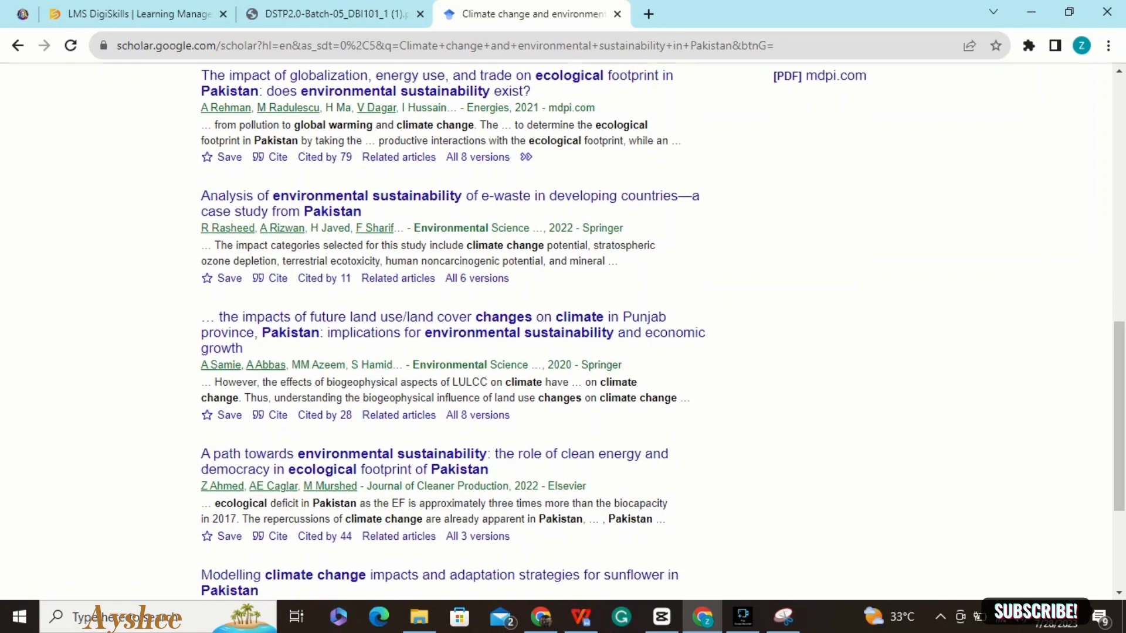
{"action": "scroll", "coordinate": [526, 110], "scroll_direction": "down", "scroll_amount": 1}
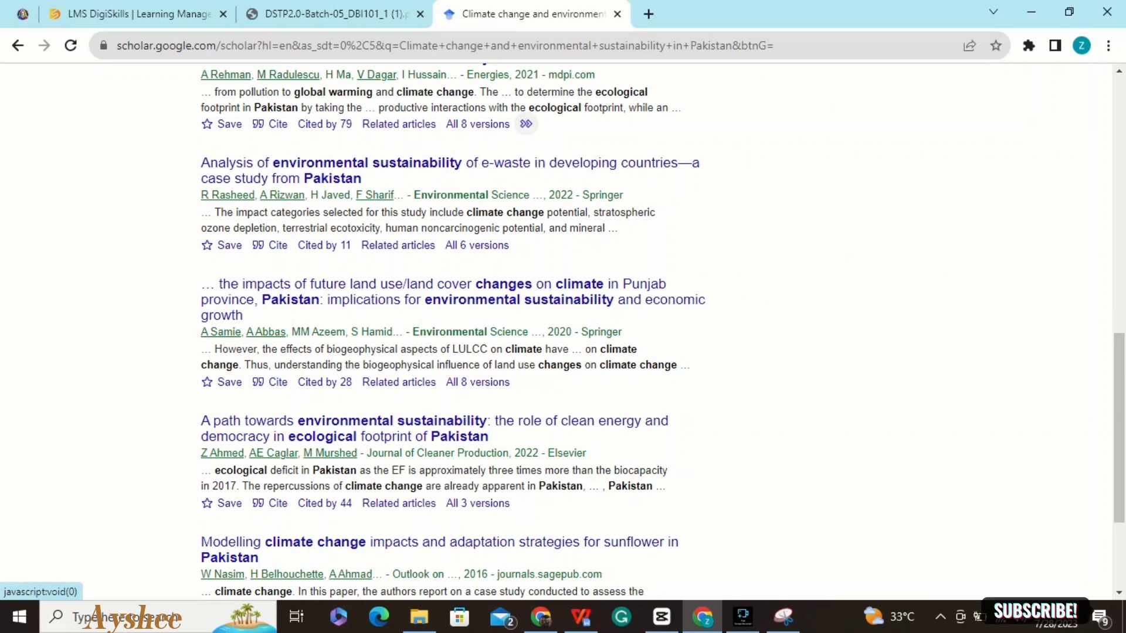
{"action": "scroll", "coordinate": [526, 109], "scroll_direction": "down", "scroll_amount": 5}
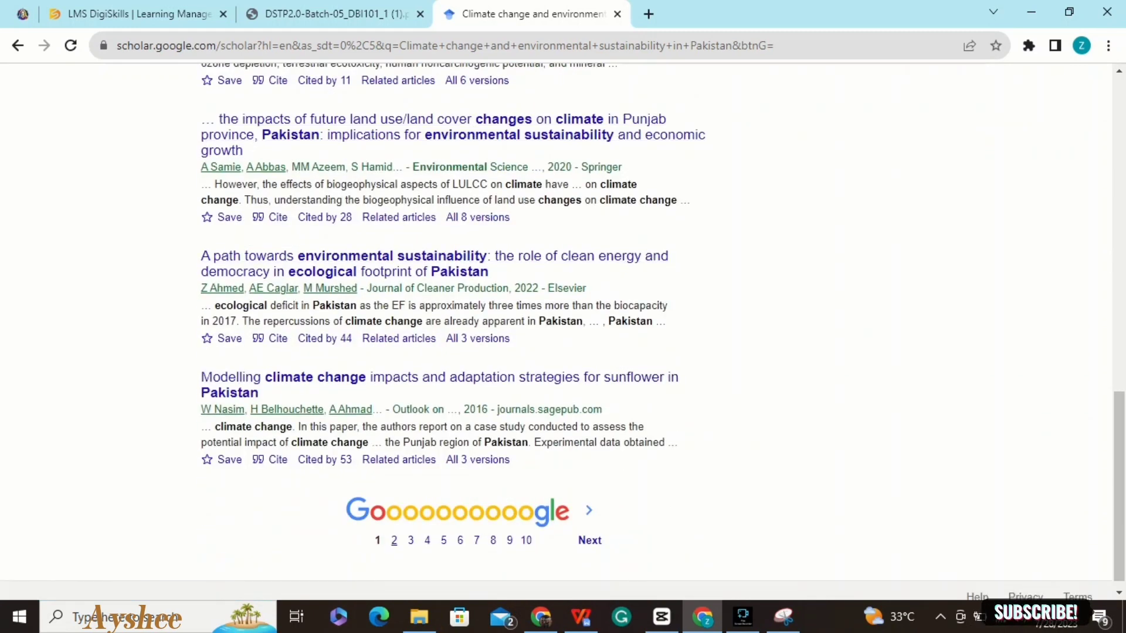
Look at the second page of the search results, and return to the start of the first page
{"action": "left_click", "coordinate": [394, 540]}
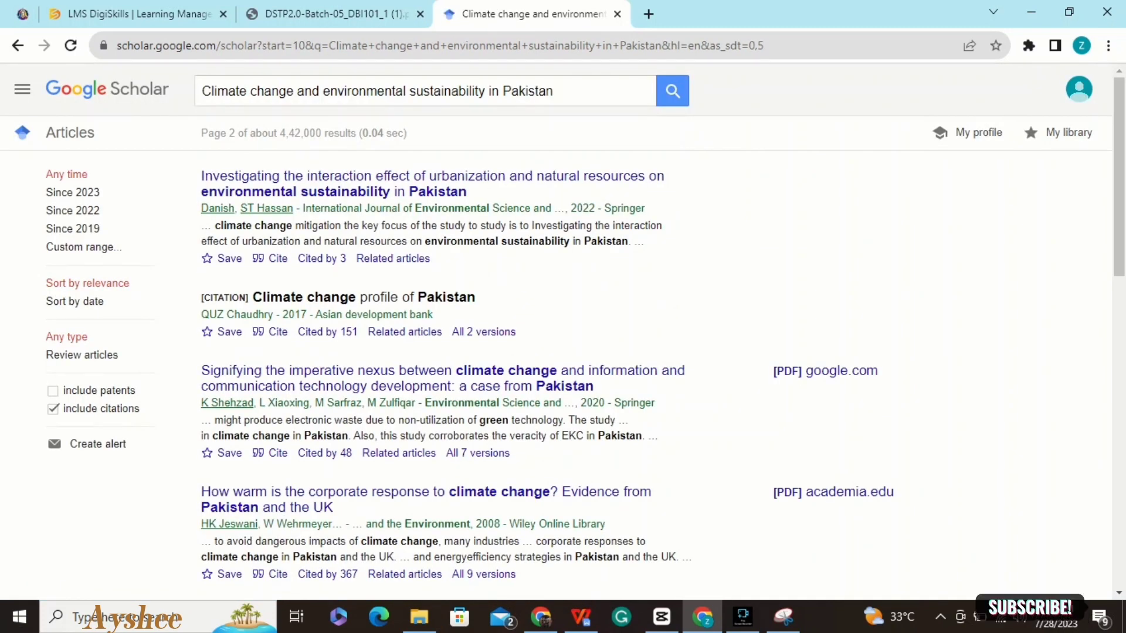
{"action": "left_click", "coordinate": [18, 46]}
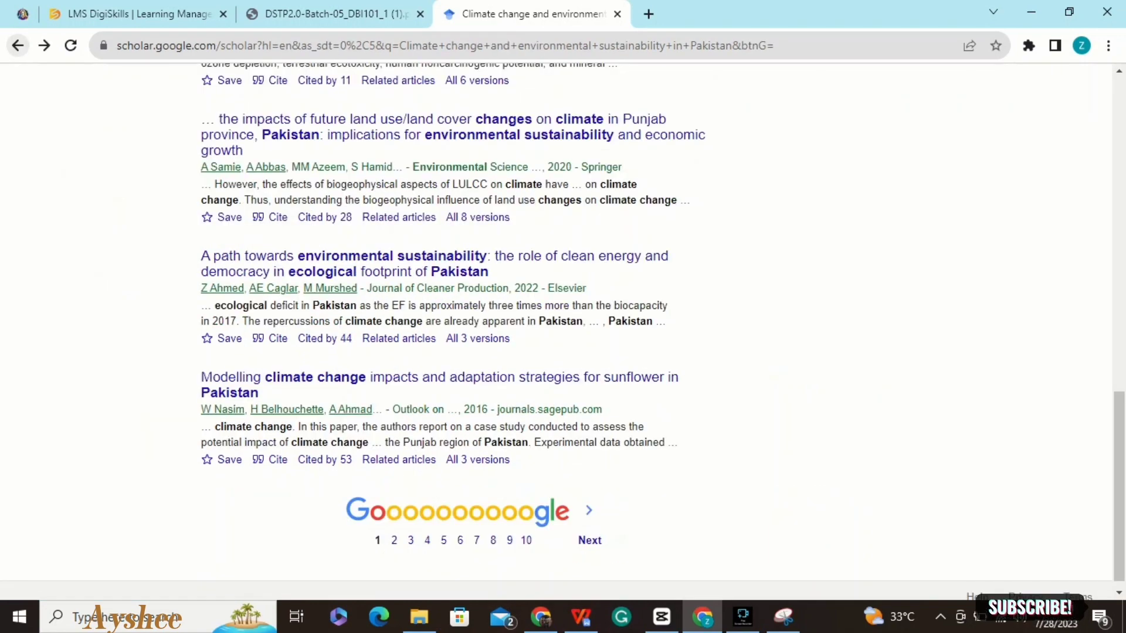
{"action": "scroll", "coordinate": [562, 331], "scroll_direction": "up", "scroll_amount": 15}
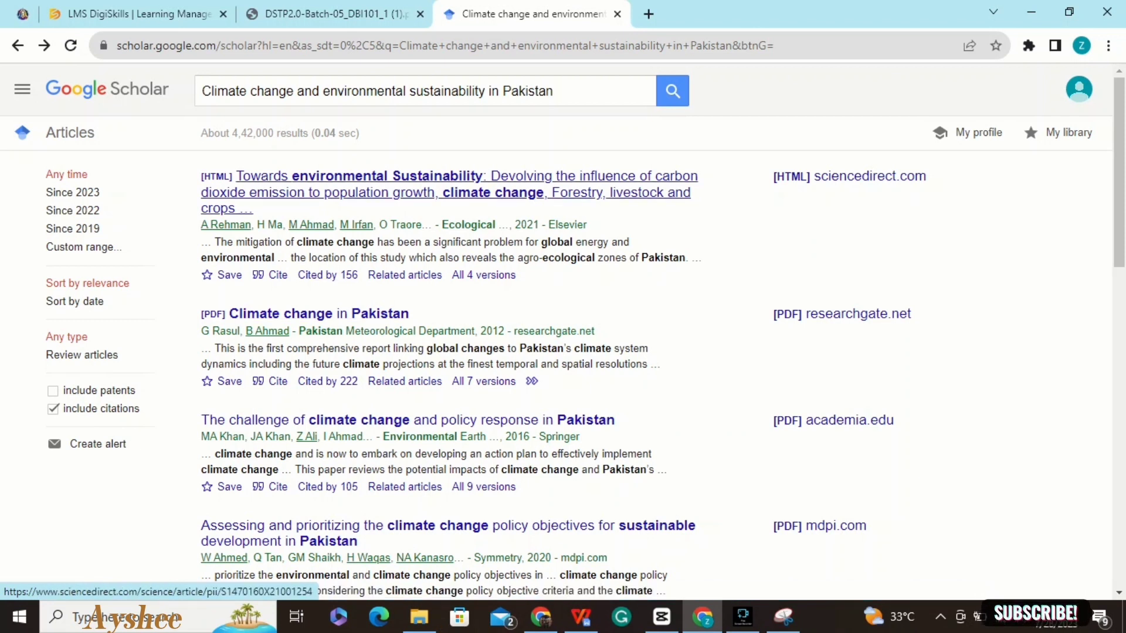
Open the first two results, "Towards environmental Sustainability" and "Climate change in Pakistan", in separate new tabs
{"action": "right_click", "coordinate": [361, 189]}
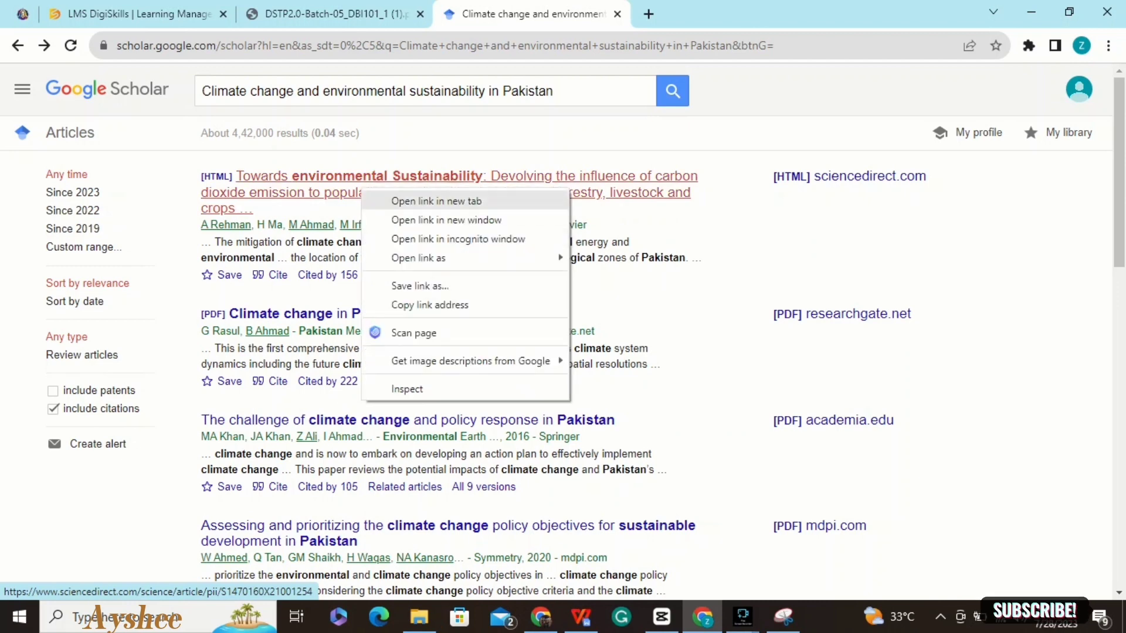
{"action": "left_click", "coordinate": [436, 201]}
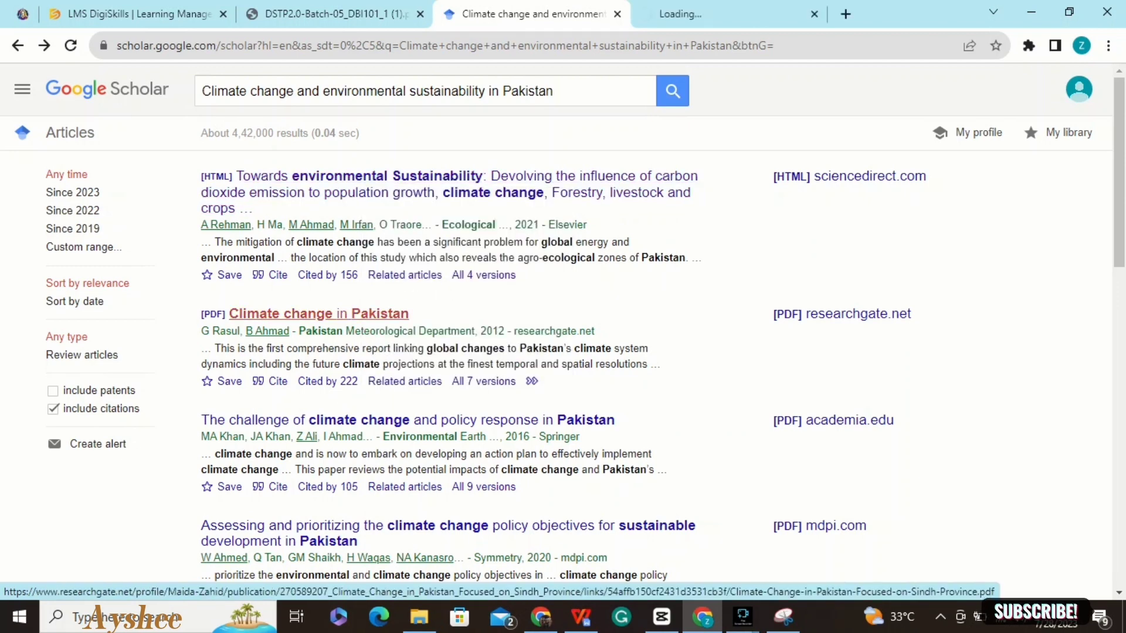
{"action": "right_click", "coordinate": [343, 317]}
{"action": "left_click", "coordinate": [417, 330]}
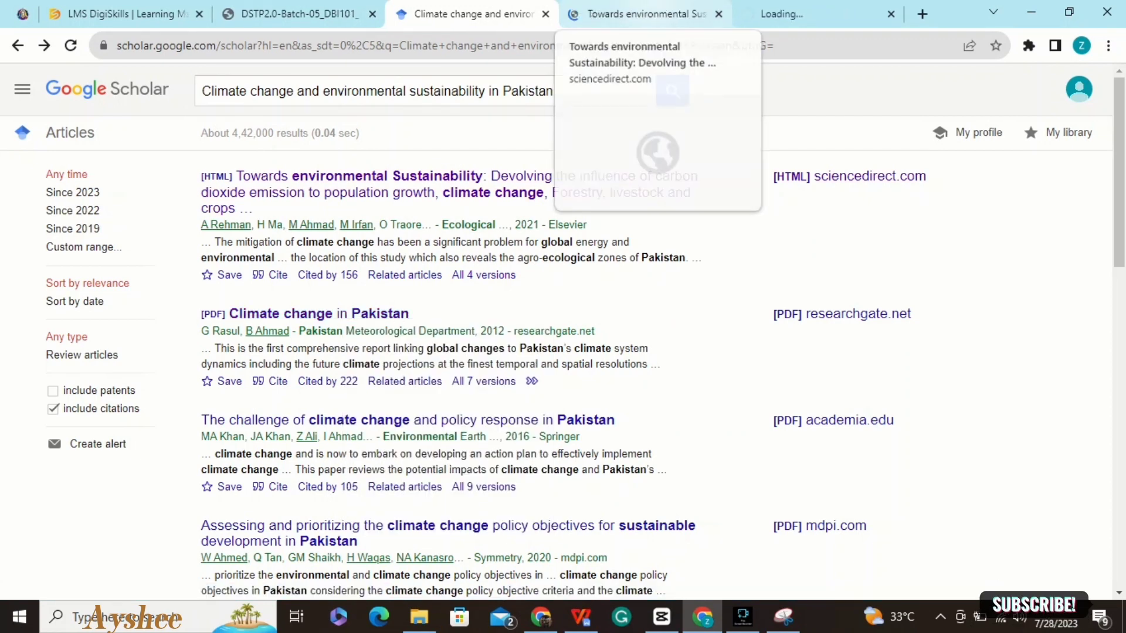
Switch to the ScienceDirect article and examine its title, highlights, abstract, graphical abstract and keywords
{"action": "left_click", "coordinate": [639, 13]}
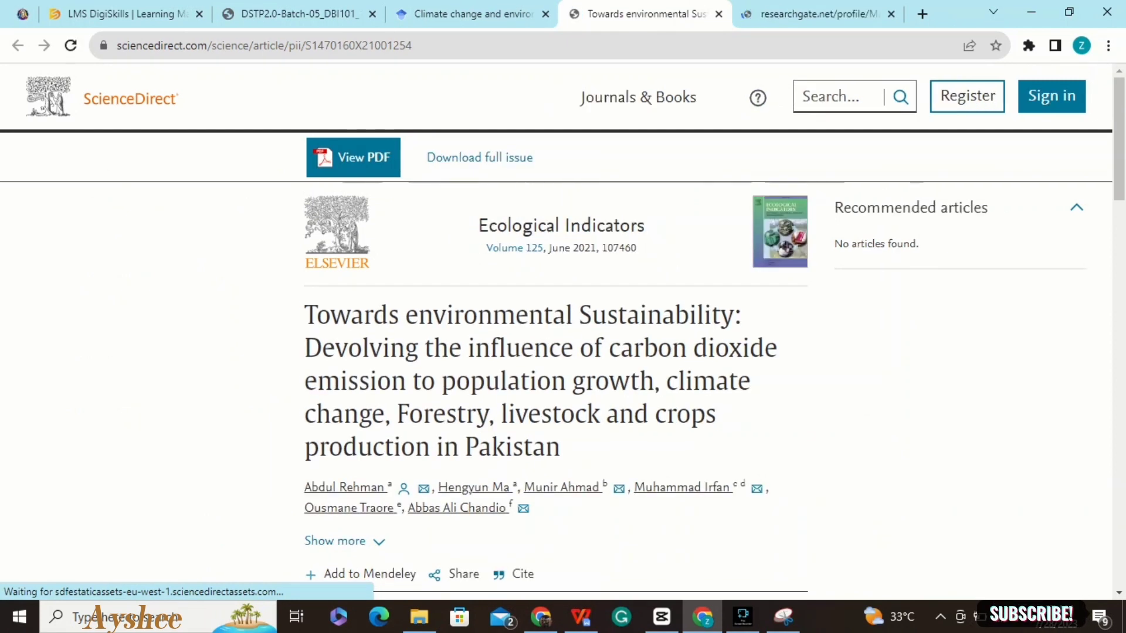
{"action": "scroll", "coordinate": [563, 332], "scroll_direction": "down", "scroll_amount": 1}
{"action": "scroll", "coordinate": [563, 333], "scroll_direction": "down", "scroll_amount": 1}
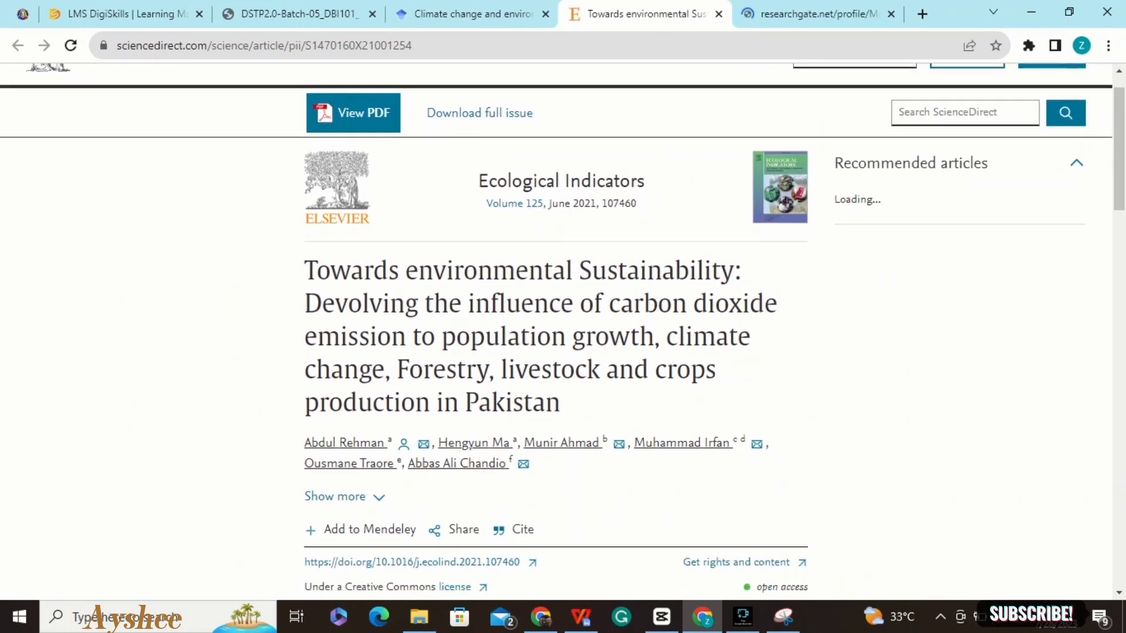
{"action": "scroll", "coordinate": [563, 333], "scroll_direction": "down", "scroll_amount": 3}
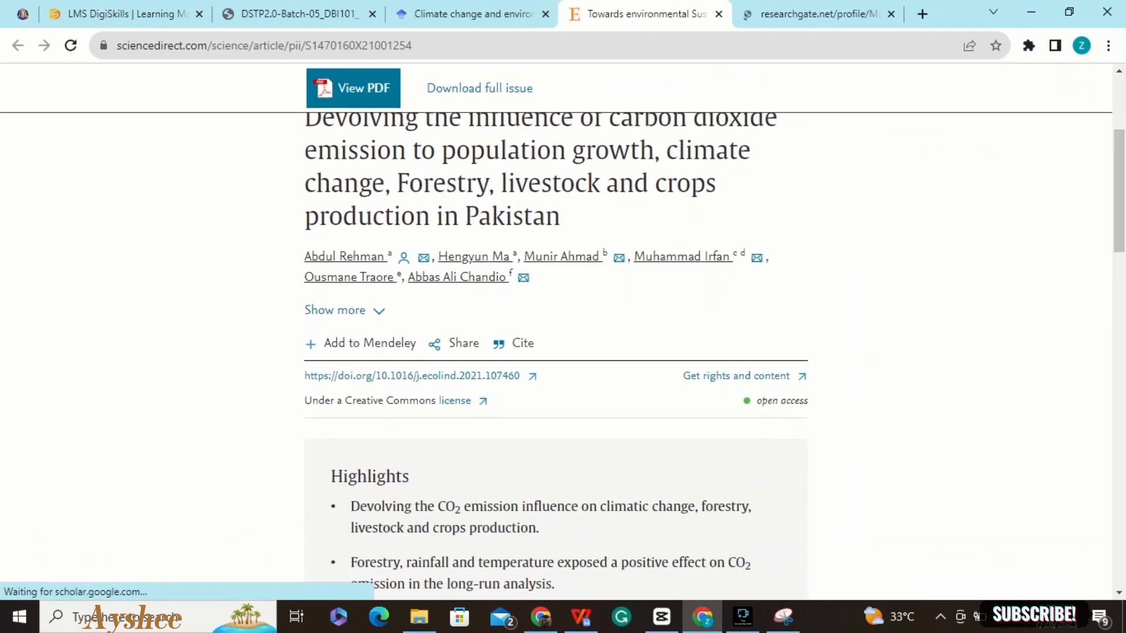
{"action": "scroll", "coordinate": [562, 332], "scroll_direction": "down", "scroll_amount": 6}
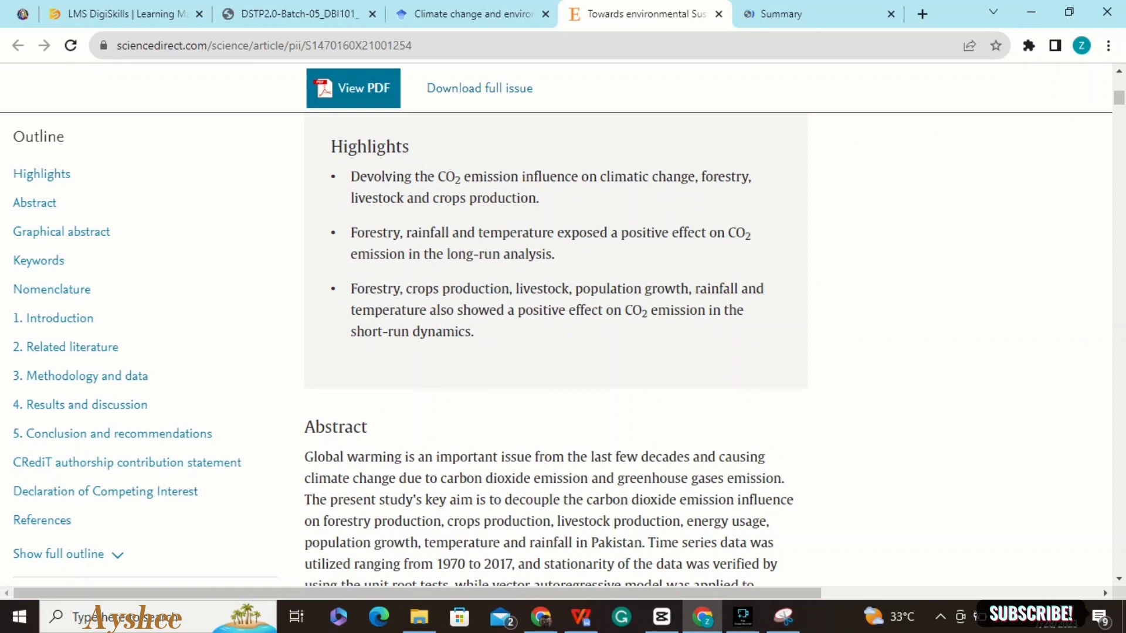
{"action": "scroll", "coordinate": [555, 350], "scroll_direction": "down", "scroll_amount": 1}
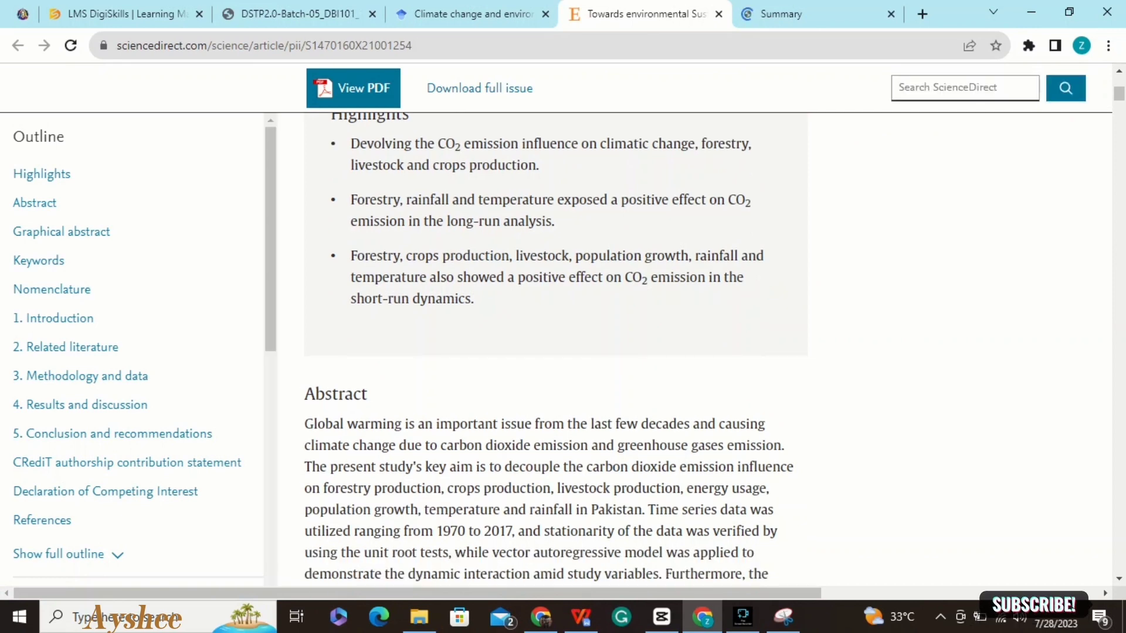
{"action": "scroll", "coordinate": [556, 346], "scroll_direction": "down", "scroll_amount": 5}
{"action": "scroll", "coordinate": [551, 352], "scroll_direction": "down", "scroll_amount": 4}
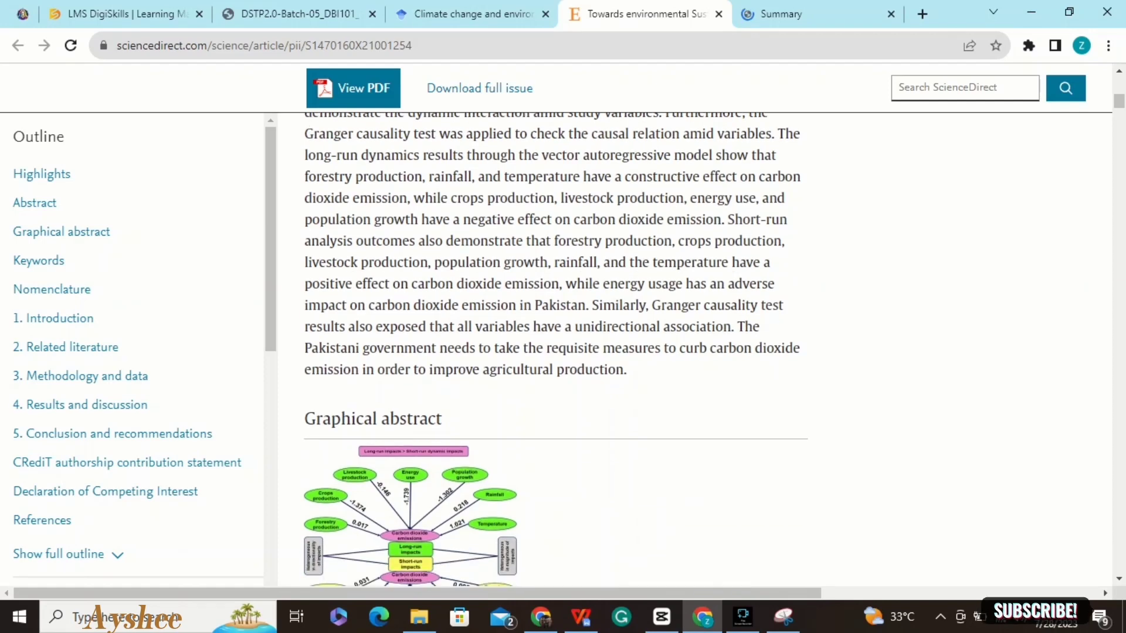
{"action": "scroll", "coordinate": [554, 350], "scroll_direction": "down", "scroll_amount": 7}
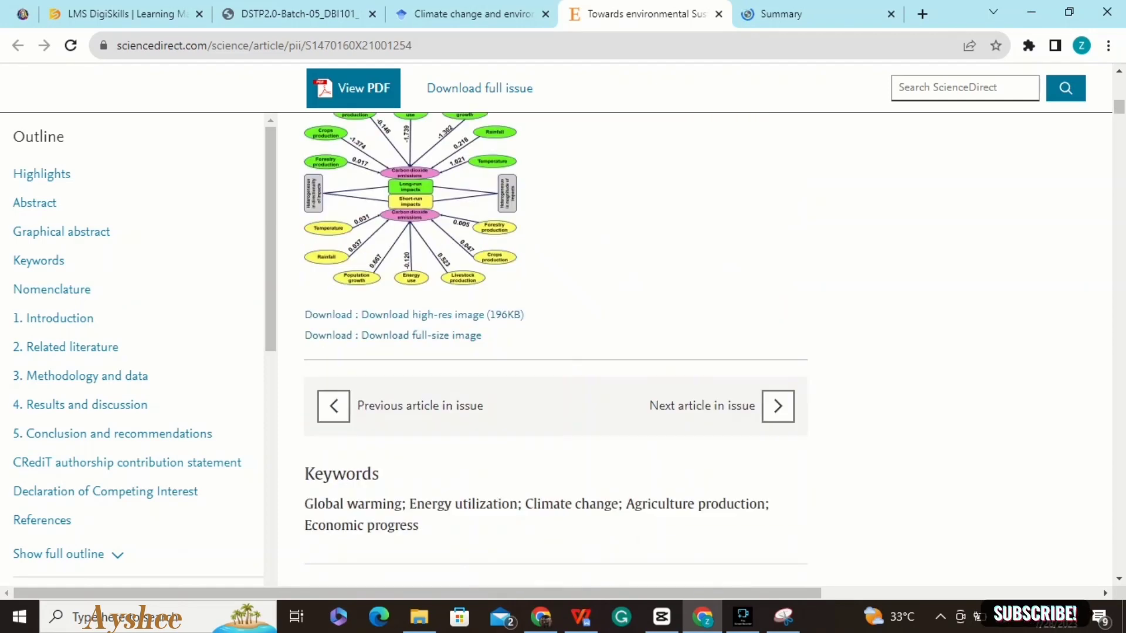
Examine the body of the ScienceDirect article, from the nomenclature and introduction through the methodology, result tables and conclusions
{"action": "scroll", "coordinate": [554, 346], "scroll_direction": "down", "scroll_amount": 6}
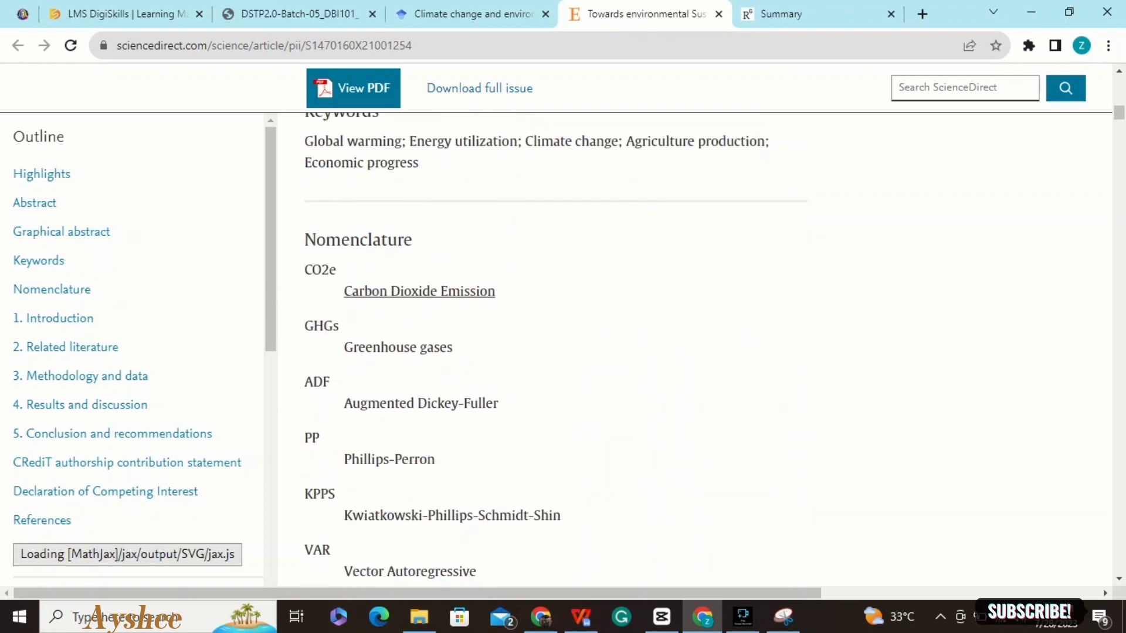
{"action": "scroll", "coordinate": [554, 346], "scroll_direction": "down", "scroll_amount": 1}
{"action": "scroll", "coordinate": [555, 346], "scroll_direction": "down", "scroll_amount": 7}
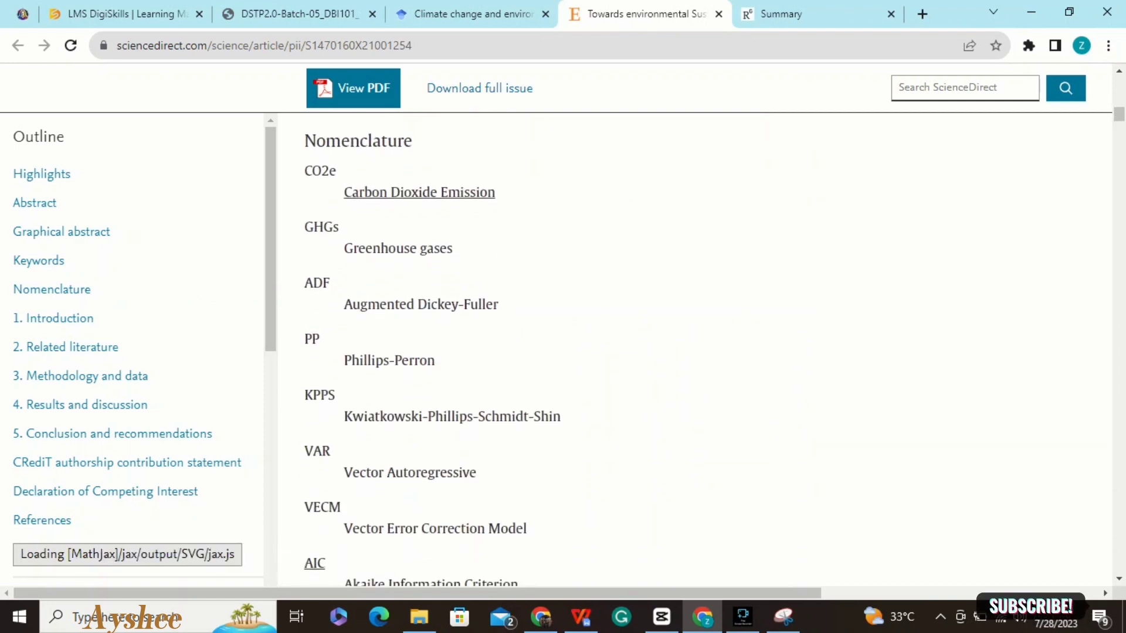
{"action": "scroll", "coordinate": [555, 346], "scroll_direction": "down", "scroll_amount": 7}
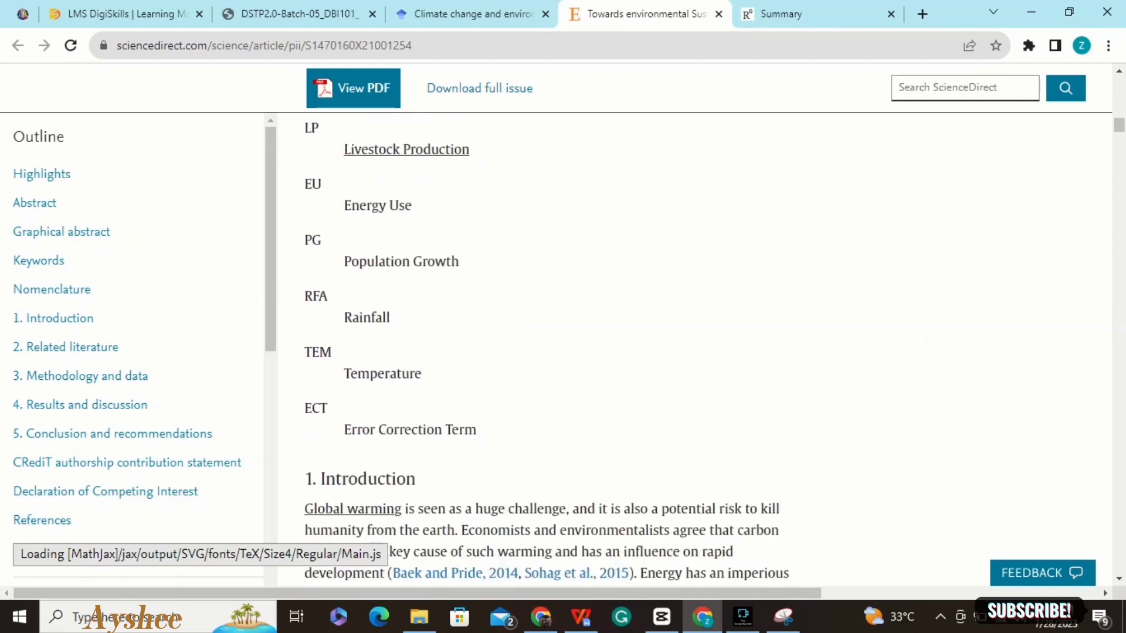
{"action": "scroll", "coordinate": [555, 346], "scroll_direction": "down", "scroll_amount": 10}
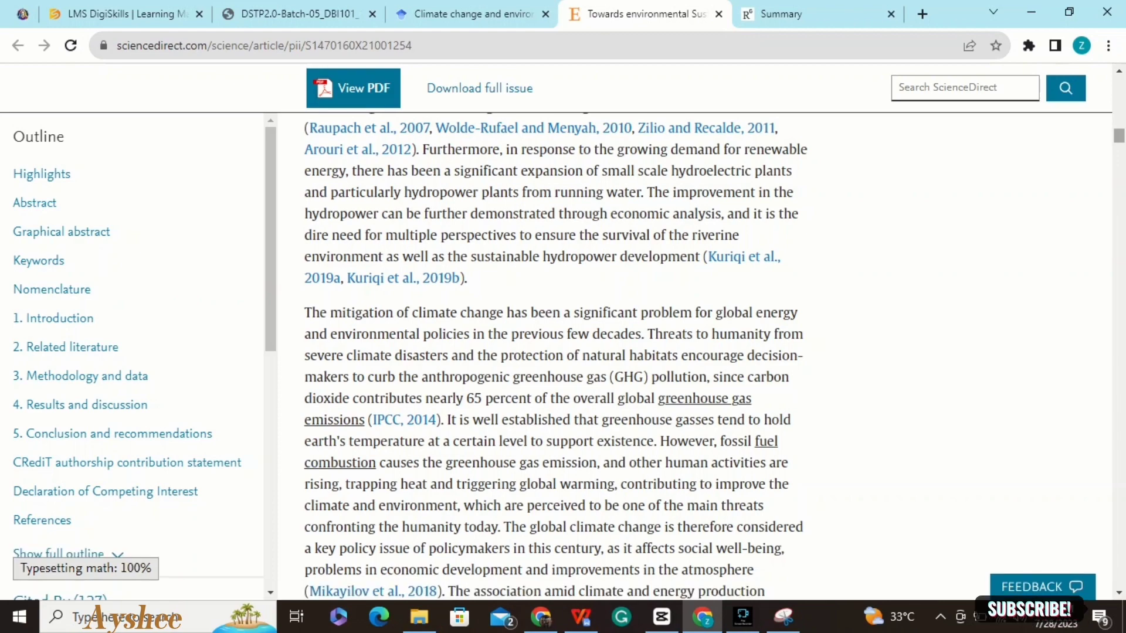
{"action": "scroll", "coordinate": [554, 352], "scroll_direction": "down", "scroll_amount": 15}
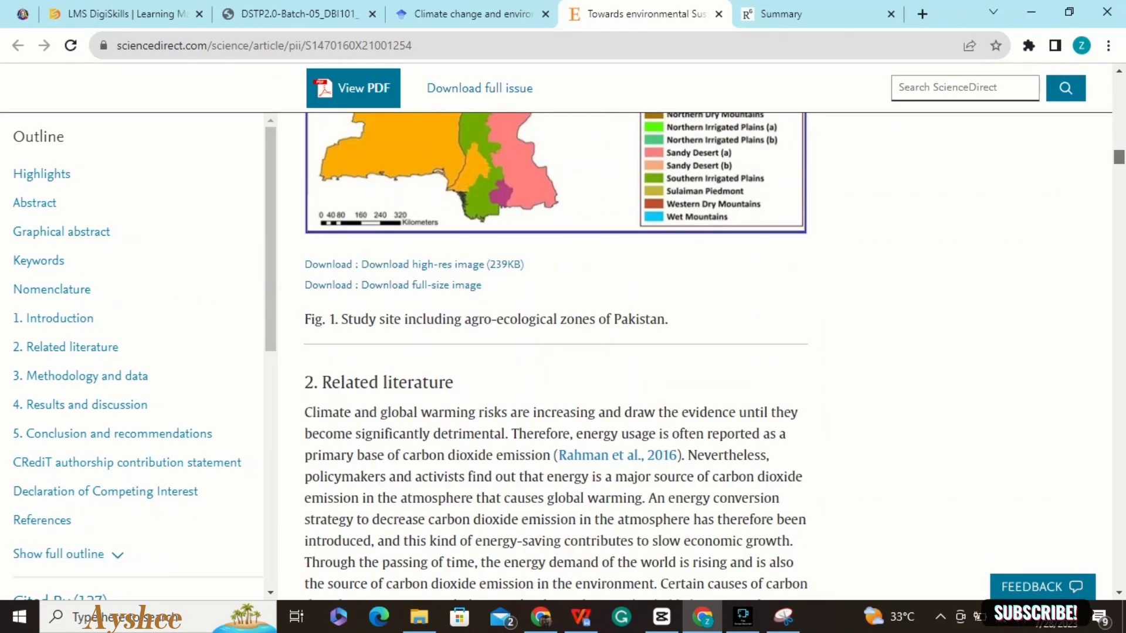
{"action": "scroll", "coordinate": [555, 352], "scroll_direction": "down", "scroll_amount": 2}
{"action": "scroll", "coordinate": [555, 352], "scroll_direction": "down", "scroll_amount": 15}
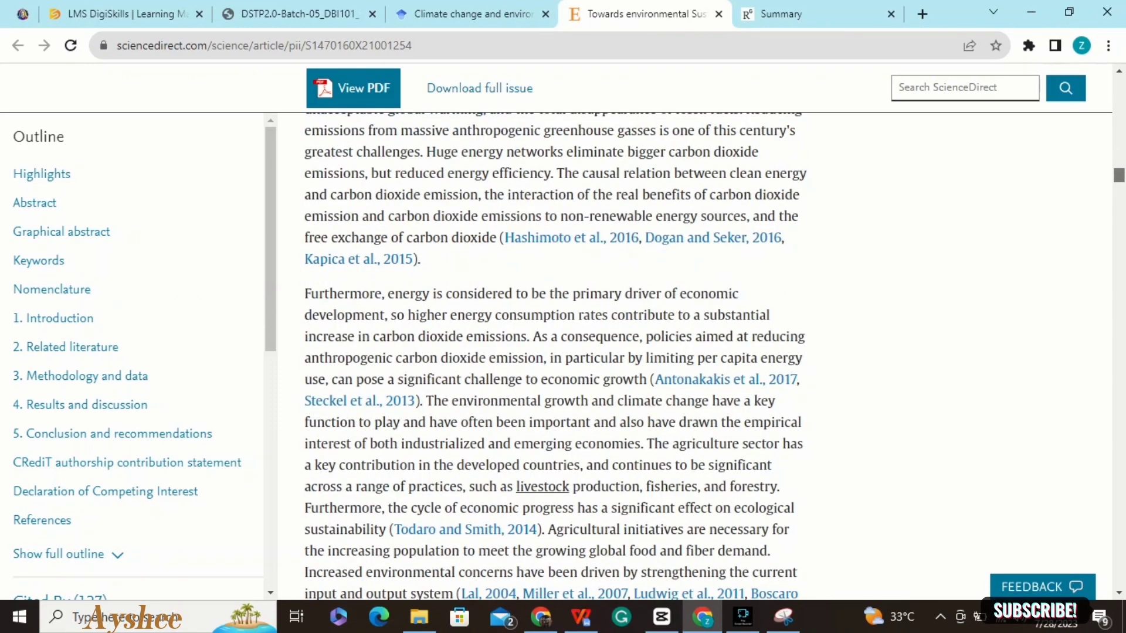
{"action": "scroll", "coordinate": [554, 351], "scroll_direction": "down", "scroll_amount": 5}
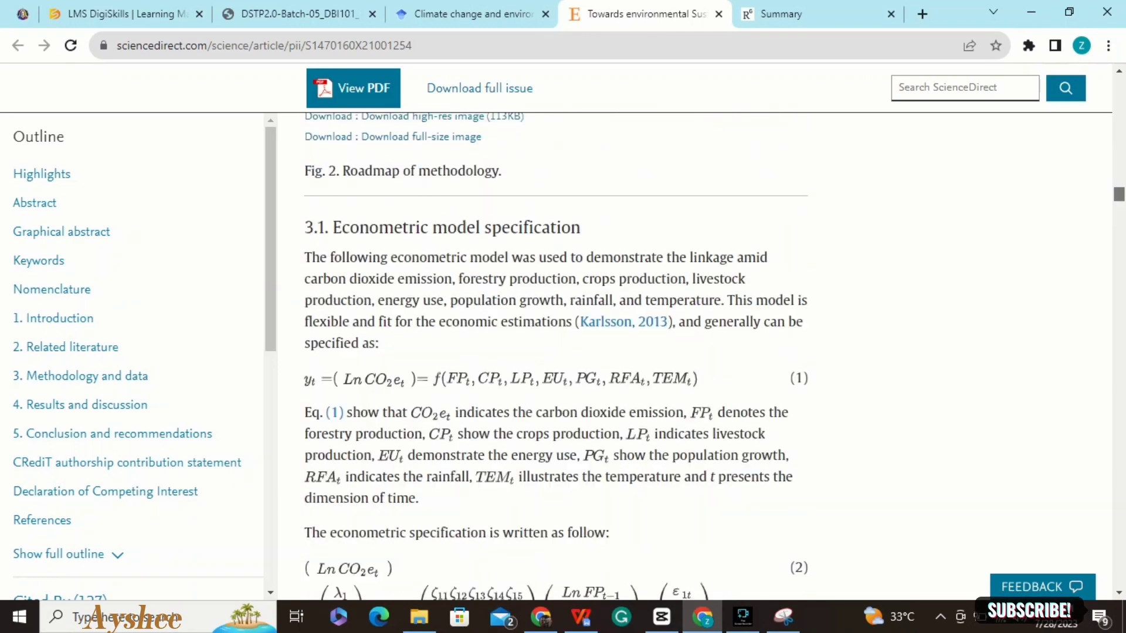
{"action": "scroll", "coordinate": [555, 352], "scroll_direction": "down", "scroll_amount": 13}
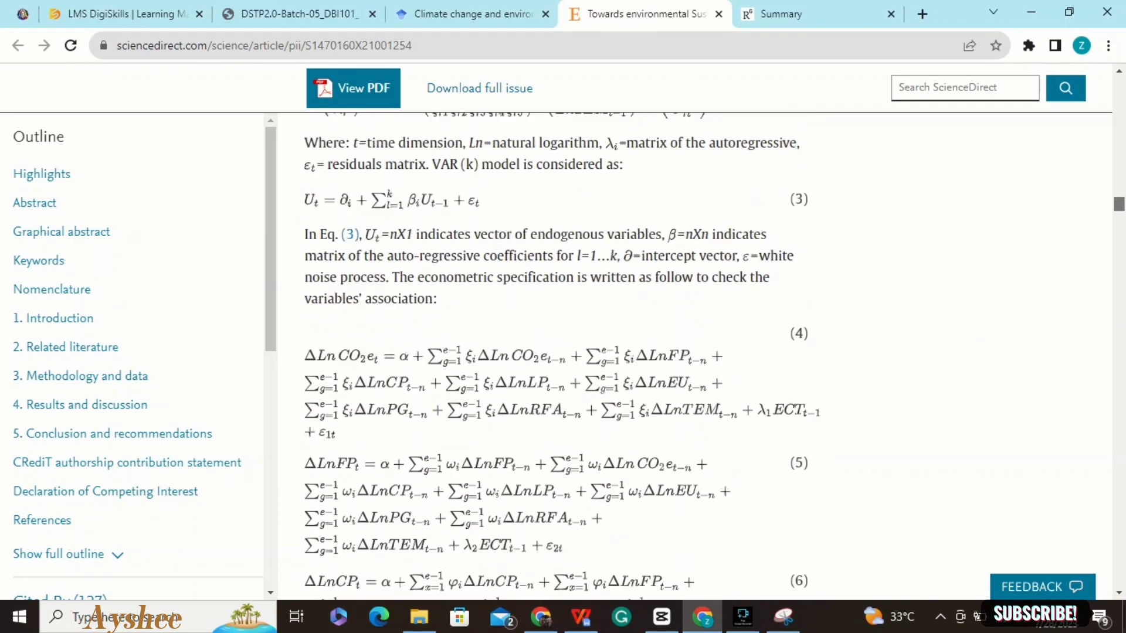
{"action": "scroll", "coordinate": [554, 352], "scroll_direction": "down", "scroll_amount": 15}
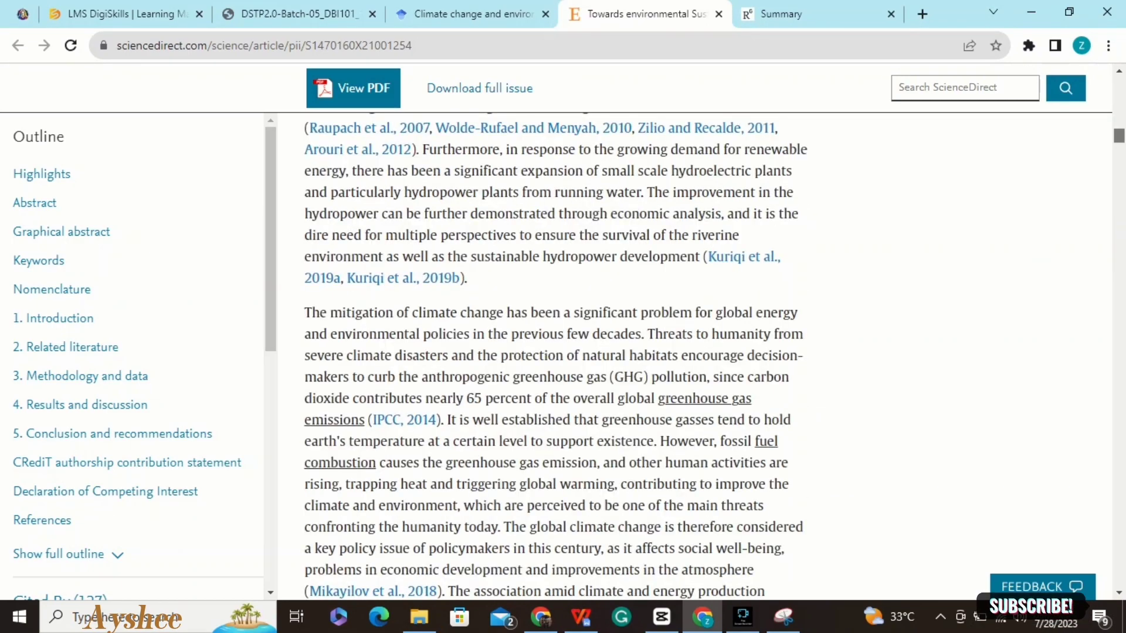
{"action": "scroll", "coordinate": [554, 352], "scroll_direction": "down", "scroll_amount": 20}
{"action": "scroll", "coordinate": [555, 352], "scroll_direction": "down", "scroll_amount": 20}
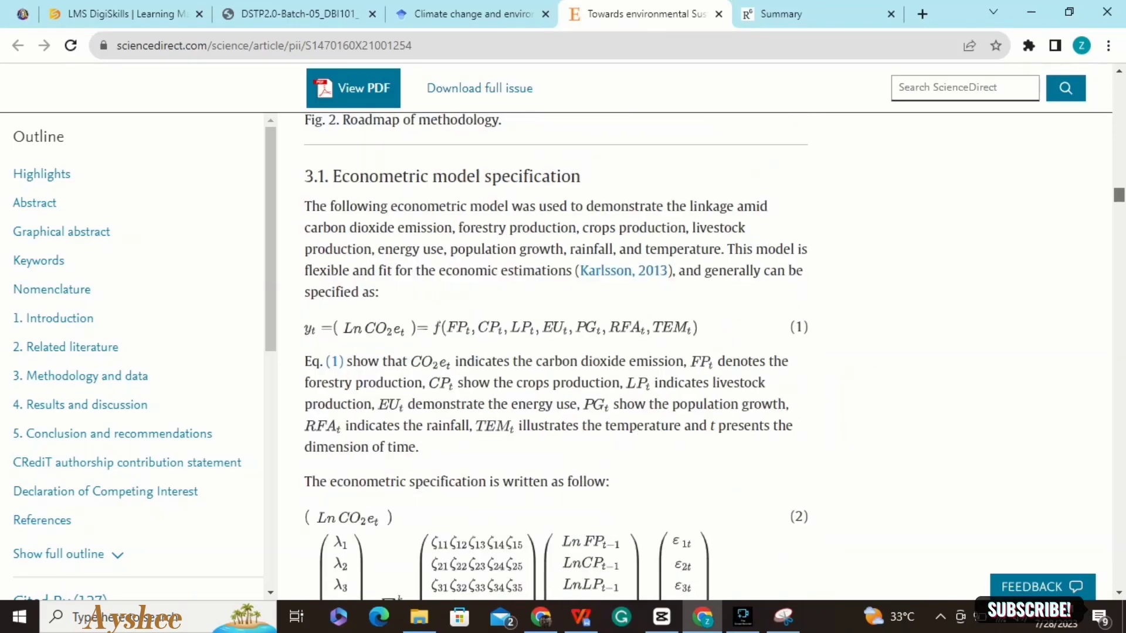
{"action": "scroll", "coordinate": [555, 352], "scroll_direction": "down", "scroll_amount": 20}
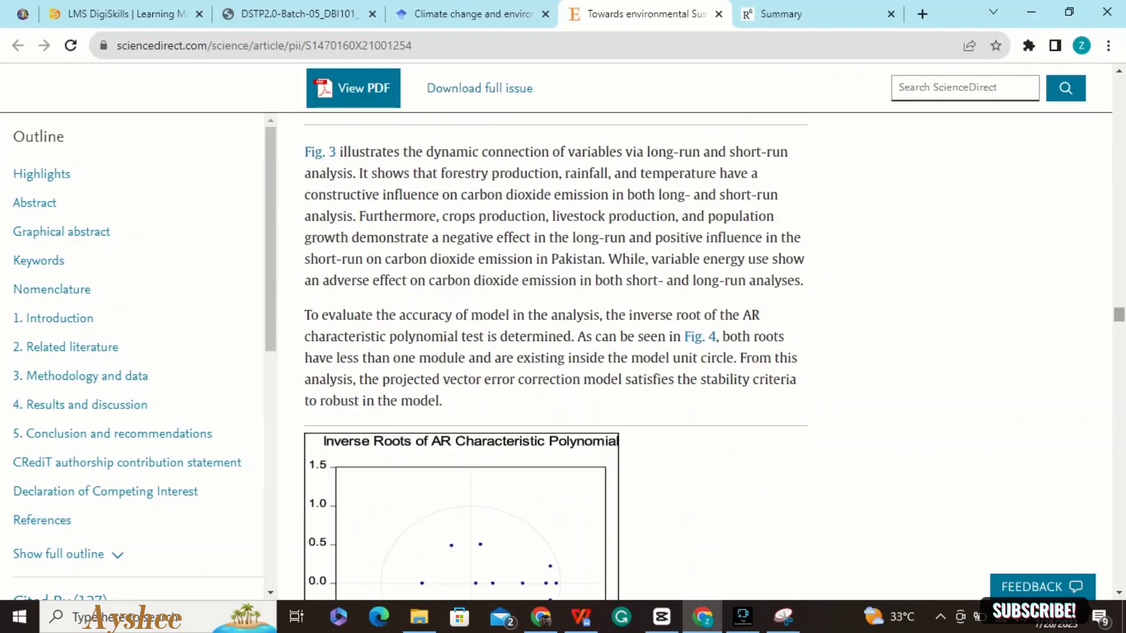
{"action": "scroll", "coordinate": [555, 352], "scroll_direction": "down", "scroll_amount": 15}
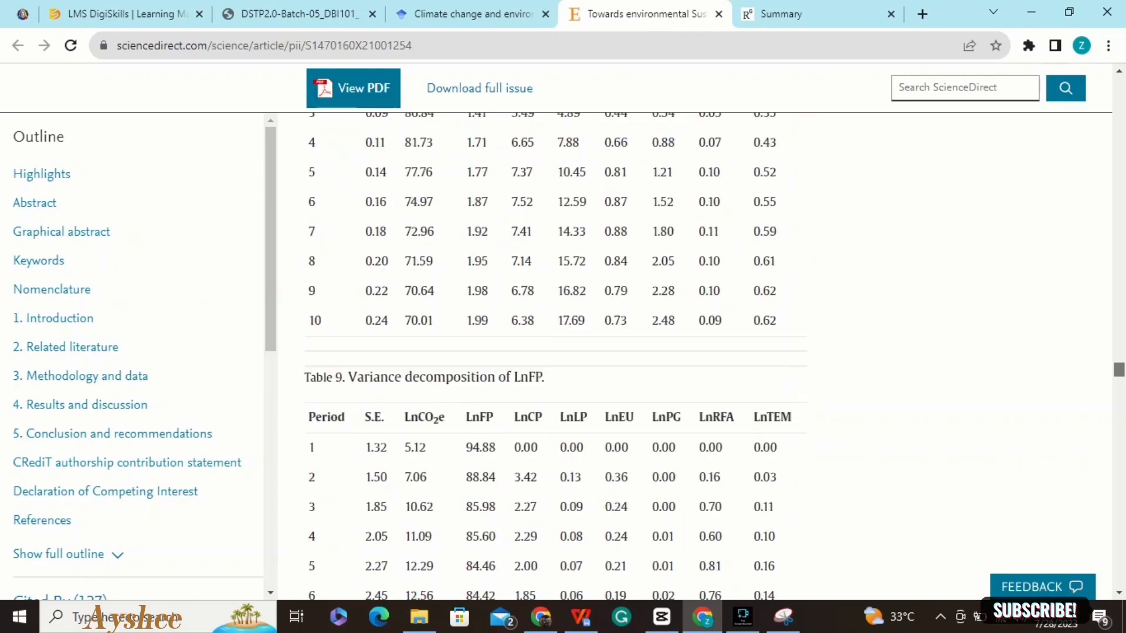
{"action": "scroll", "coordinate": [554, 352], "scroll_direction": "down", "scroll_amount": 20}
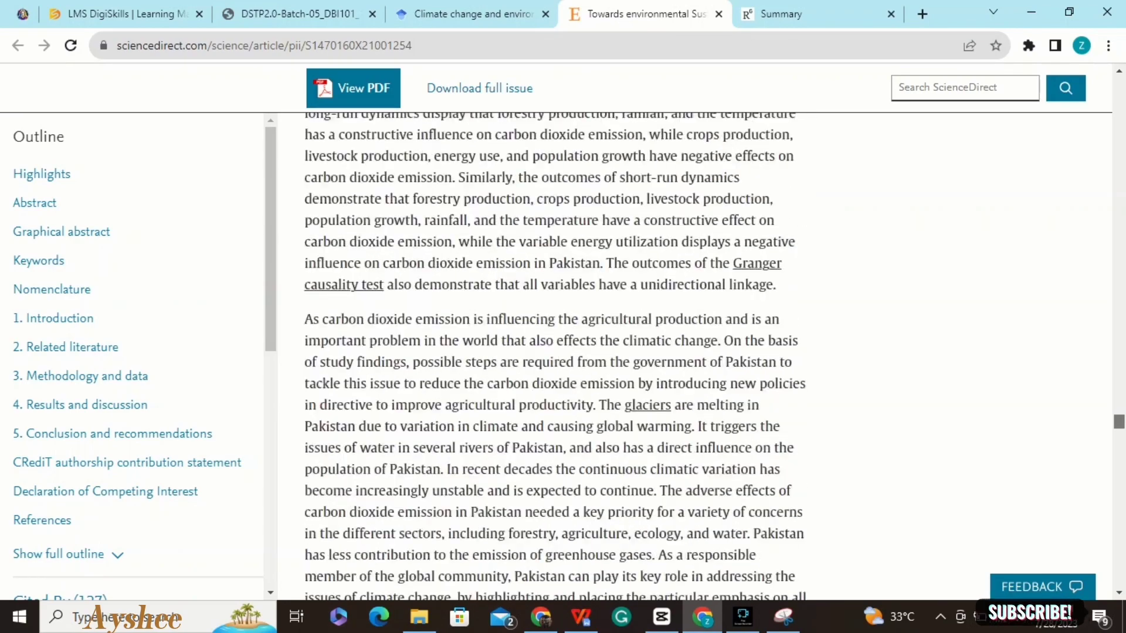
Look through the ScienceDirect article's references and citing articles, and return to its title, highlights and abstract
{"action": "scroll", "coordinate": [555, 351], "scroll_direction": "down", "scroll_amount": 15}
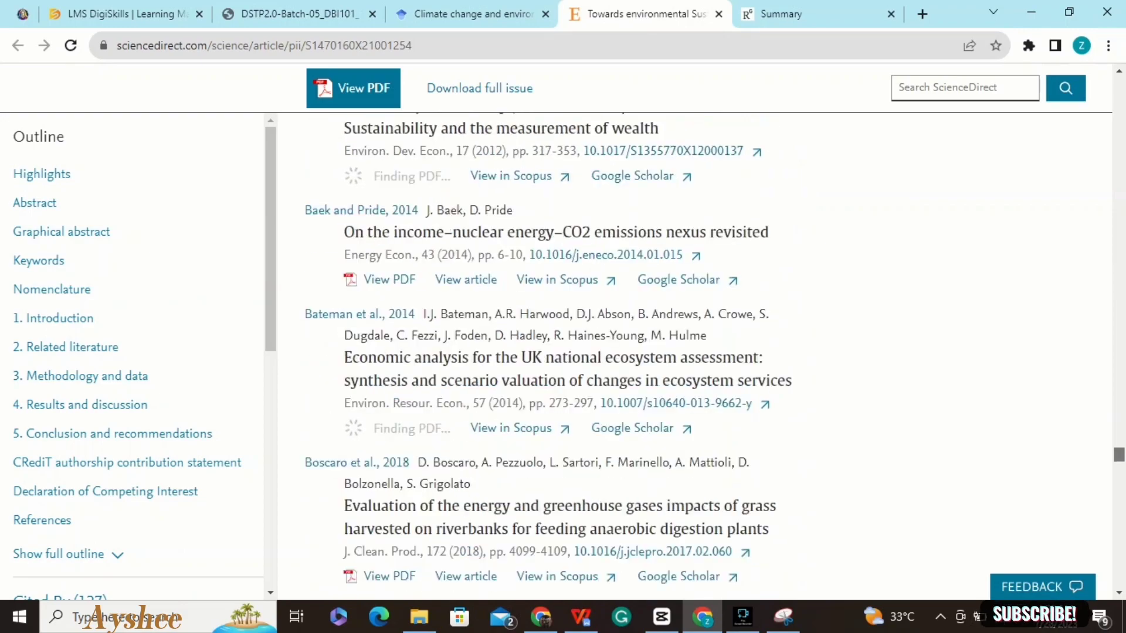
{"action": "scroll", "coordinate": [555, 352], "scroll_direction": "down", "scroll_amount": 20}
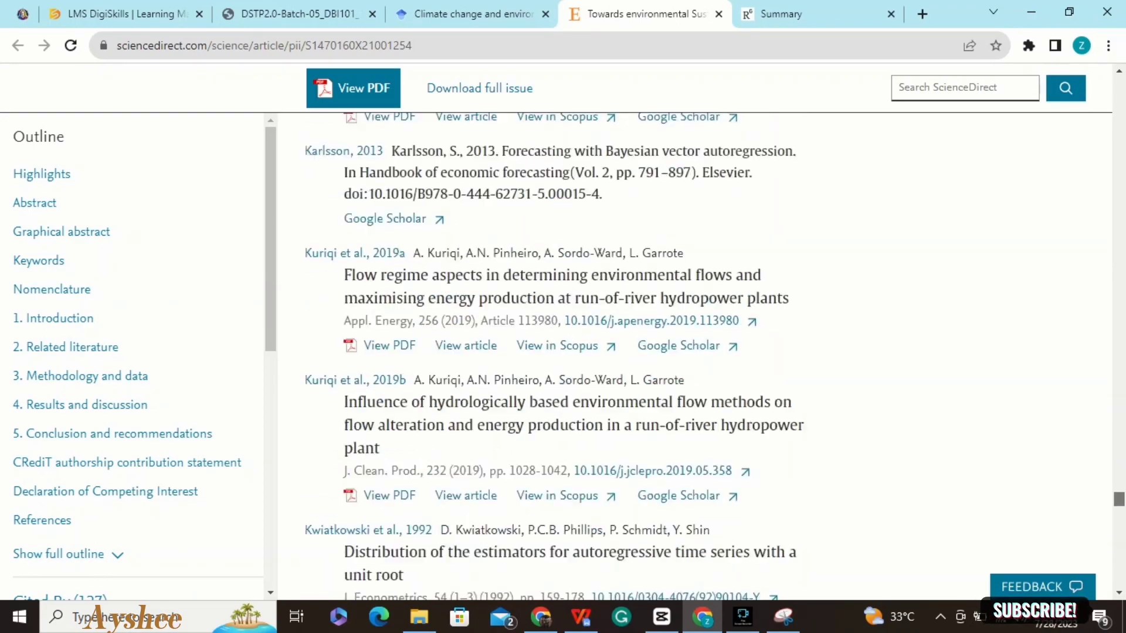
{"action": "scroll", "coordinate": [555, 352], "scroll_direction": "down", "scroll_amount": 15}
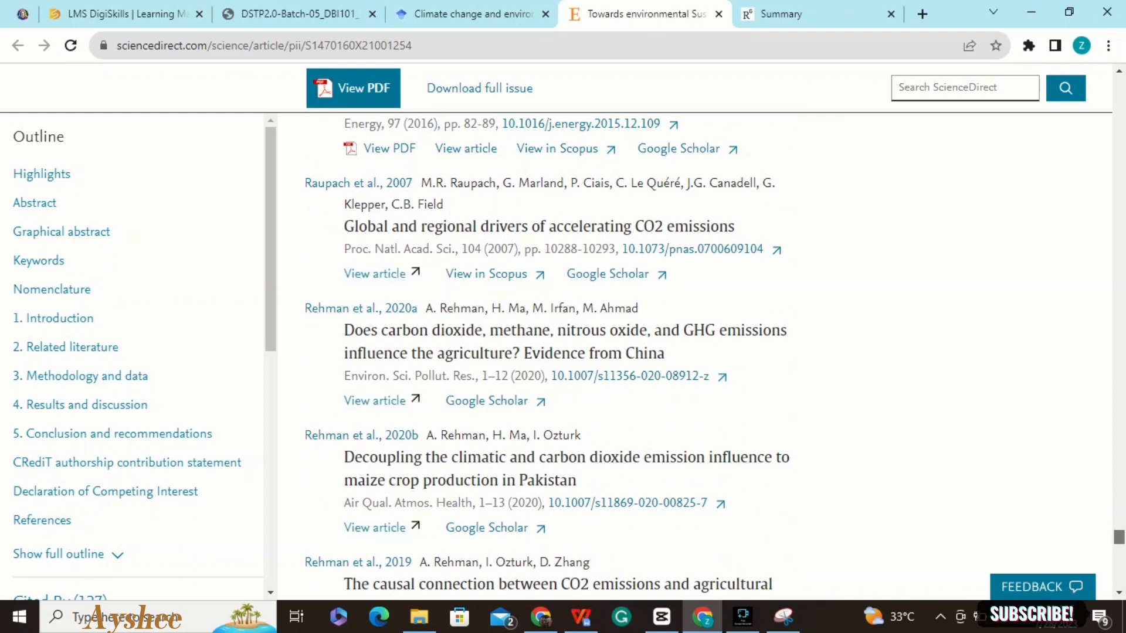
{"action": "scroll", "coordinate": [555, 352], "scroll_direction": "down", "scroll_amount": 20}
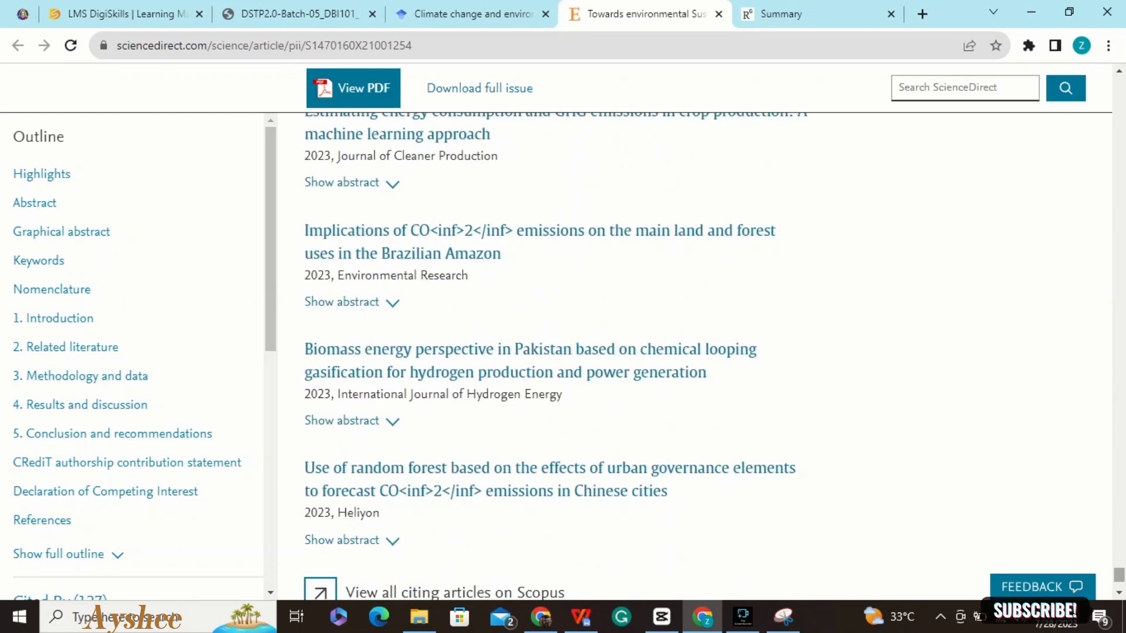
{"action": "scroll", "coordinate": [554, 352], "scroll_direction": "down", "scroll_amount": 4}
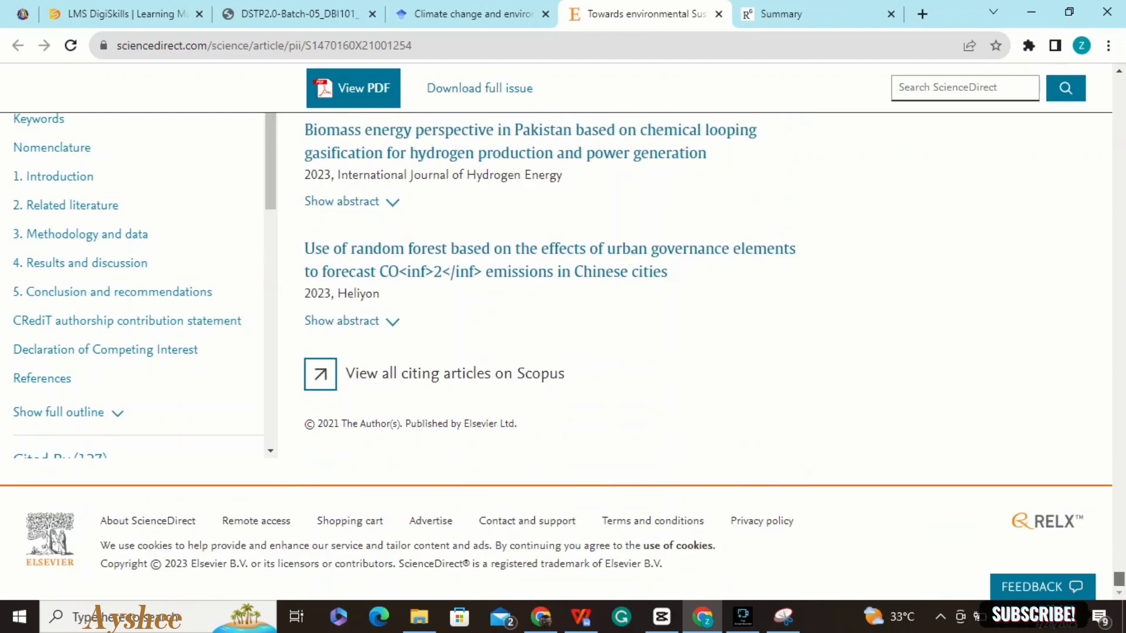
{"action": "key", "text": "Home"}
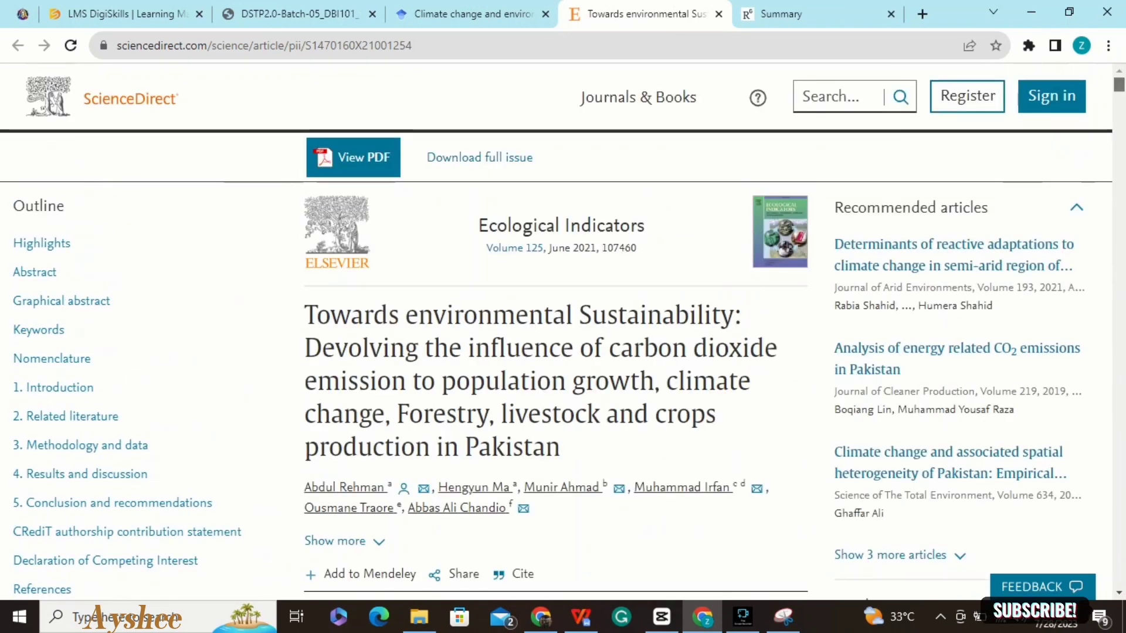
{"action": "scroll", "coordinate": [555, 352], "scroll_direction": "down", "scroll_amount": 8}
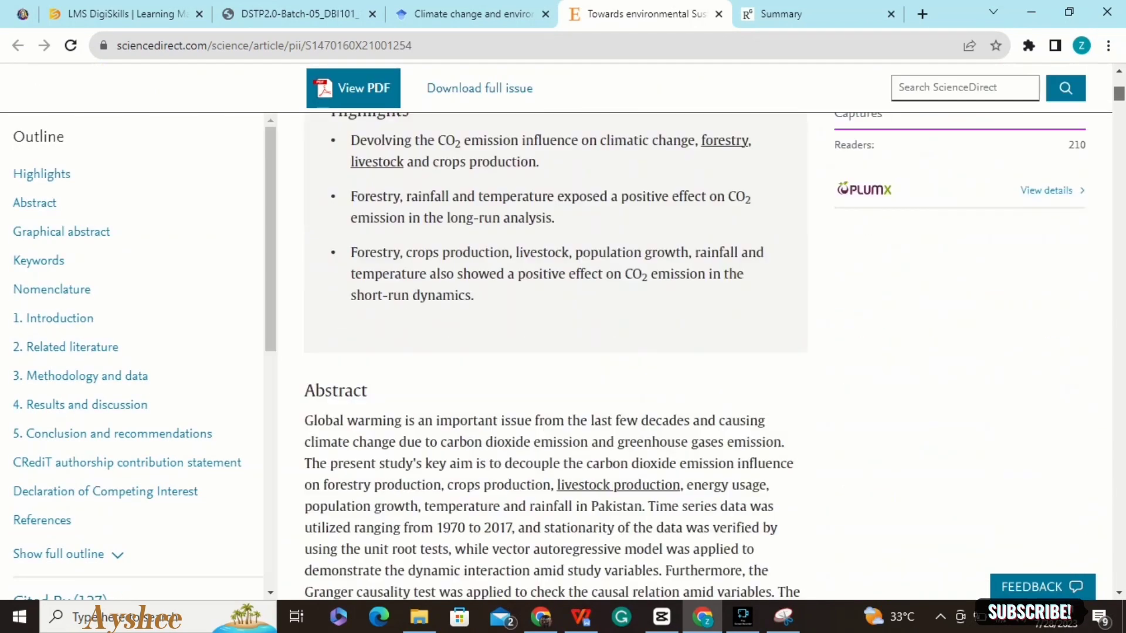
{"action": "scroll", "coordinate": [555, 352], "scroll_direction": "down", "scroll_amount": 1}
{"action": "scroll", "coordinate": [554, 351], "scroll_direction": "up", "scroll_amount": 5}
{"action": "scroll", "coordinate": [554, 352], "scroll_direction": "down", "scroll_amount": 6}
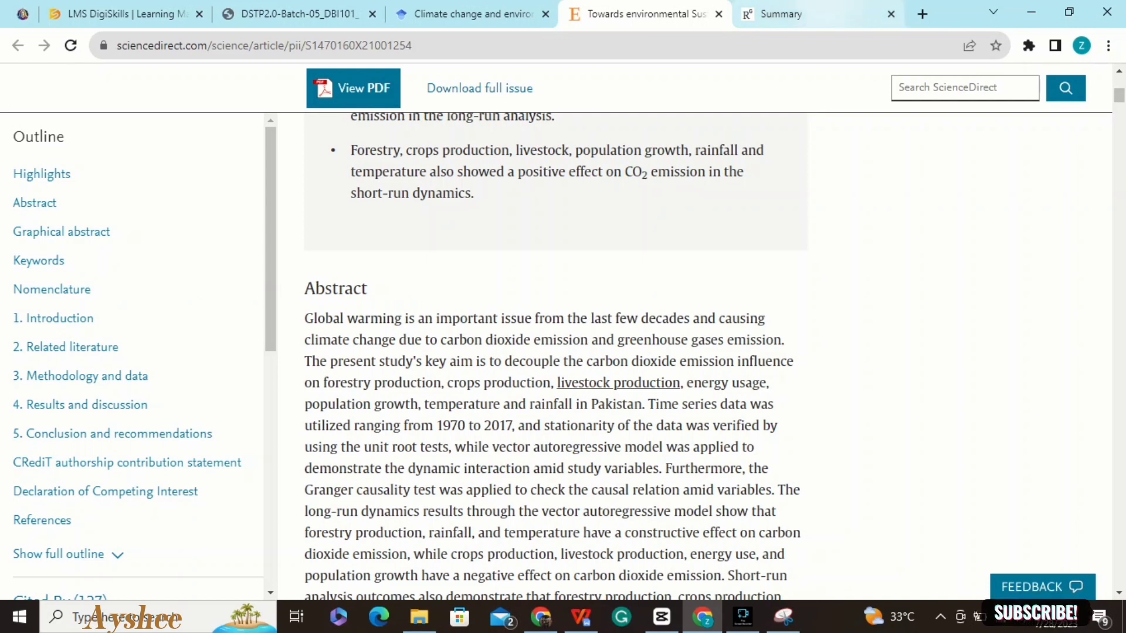
Switch to the "Climate Change in Pakistan" report and examine its cover, foreword, table of contents, introduction and executive summary
{"action": "left_click", "coordinate": [779, 13]}
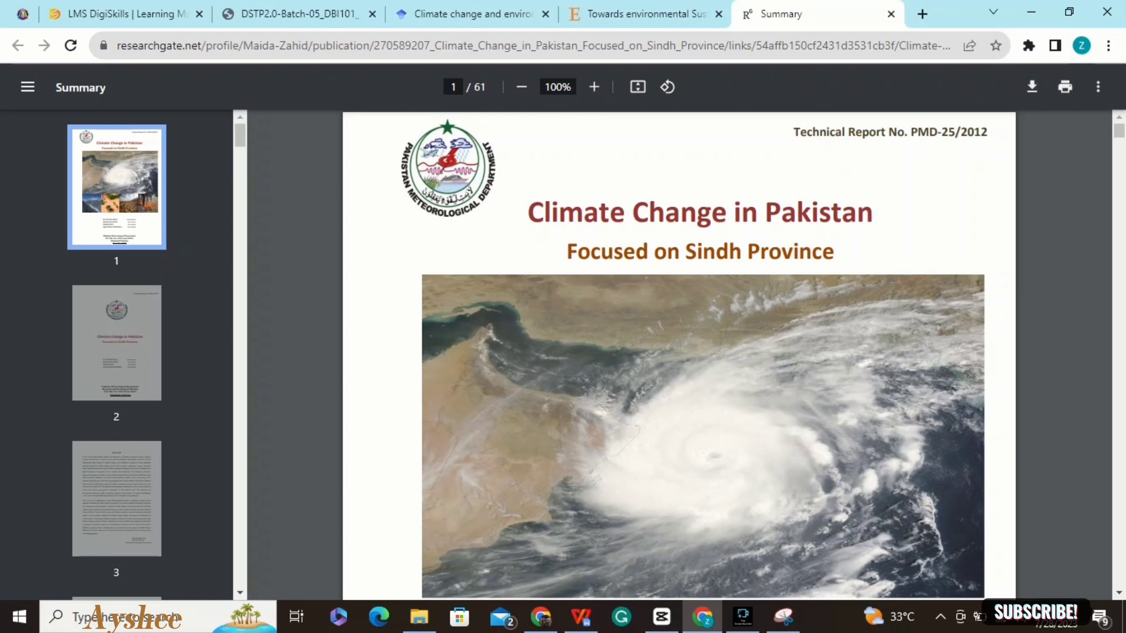
{"action": "scroll", "coordinate": [679, 352], "scroll_direction": "down", "scroll_amount": 8}
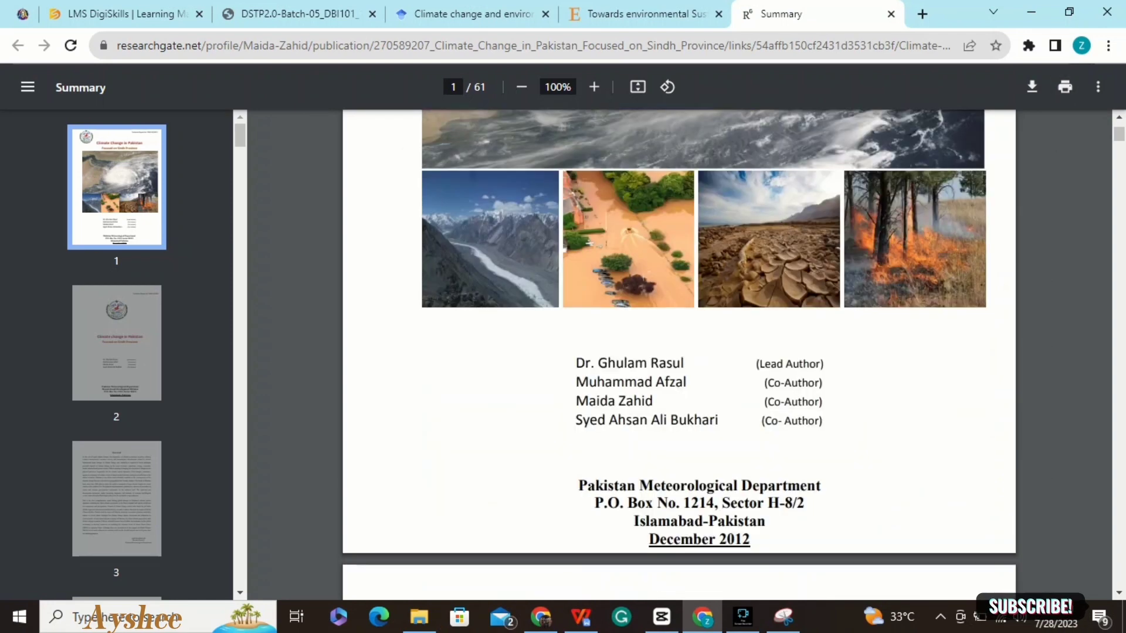
{"action": "scroll", "coordinate": [679, 351], "scroll_direction": "down", "scroll_amount": 7}
{"action": "scroll", "coordinate": [679, 351], "scroll_direction": "down", "scroll_amount": 10}
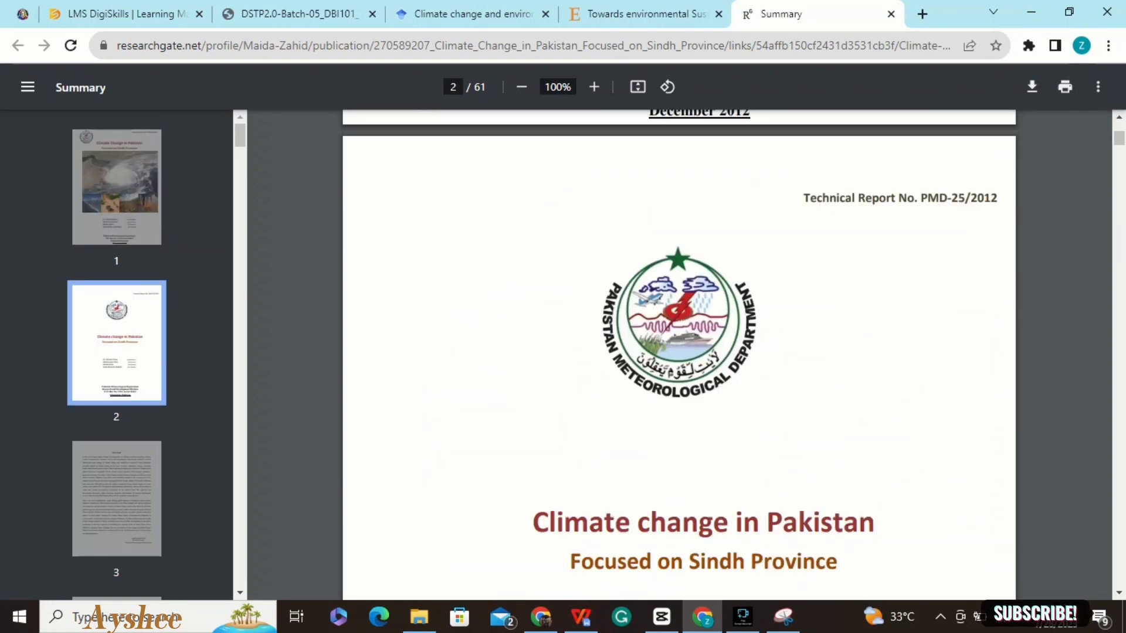
{"action": "scroll", "coordinate": [678, 352], "scroll_direction": "down", "scroll_amount": 7}
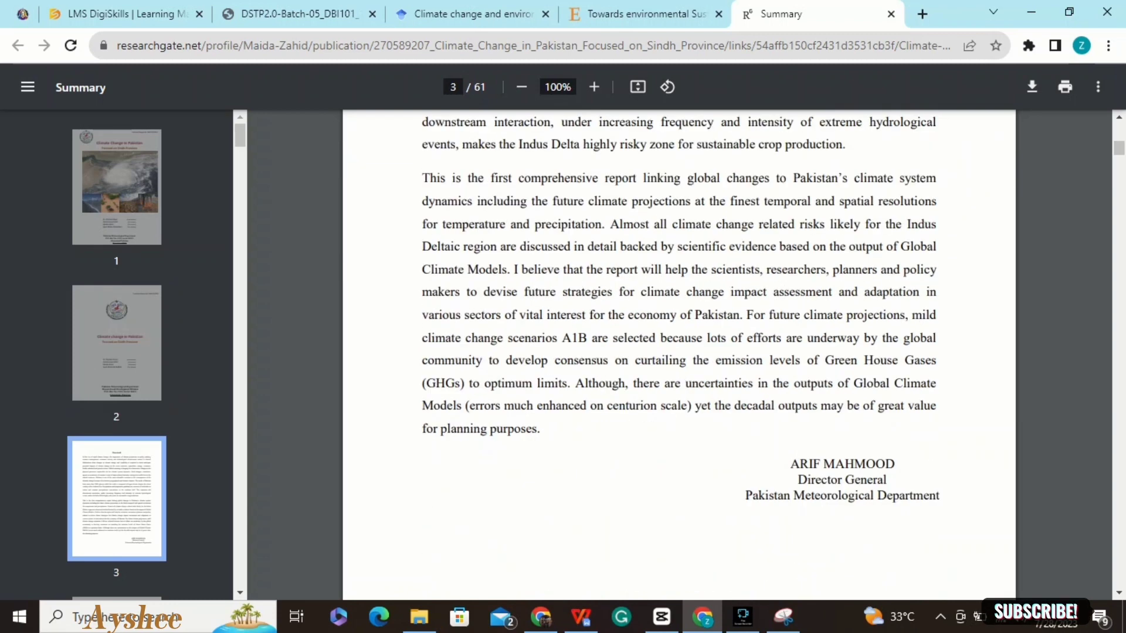
{"action": "scroll", "coordinate": [679, 352], "scroll_direction": "down", "scroll_amount": 15}
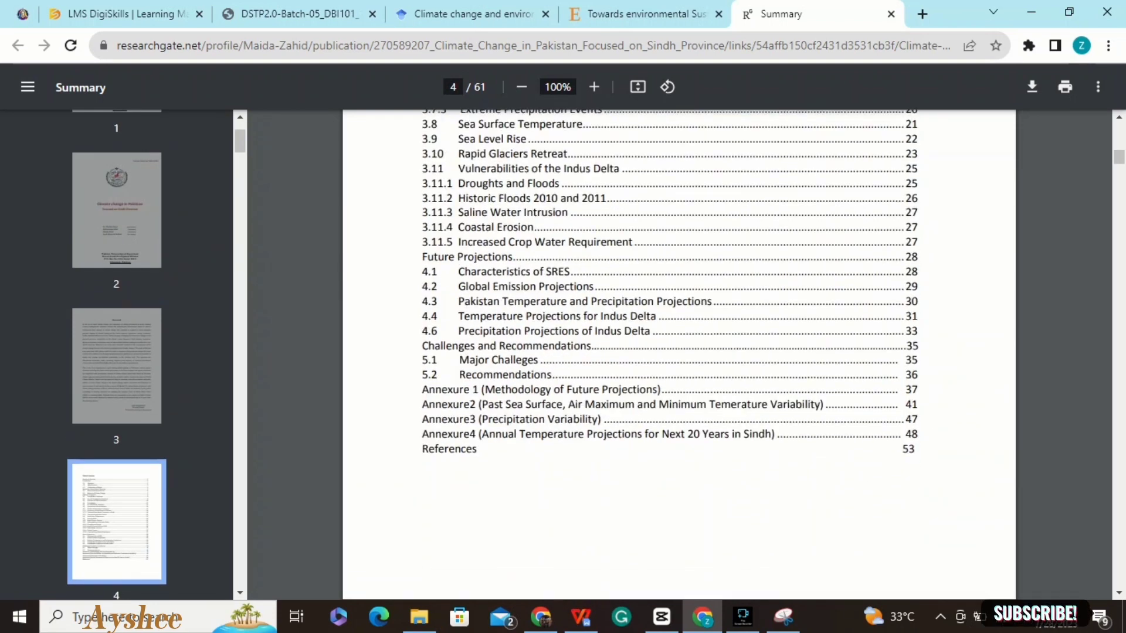
{"action": "scroll", "coordinate": [679, 351], "scroll_direction": "down", "scroll_amount": 10}
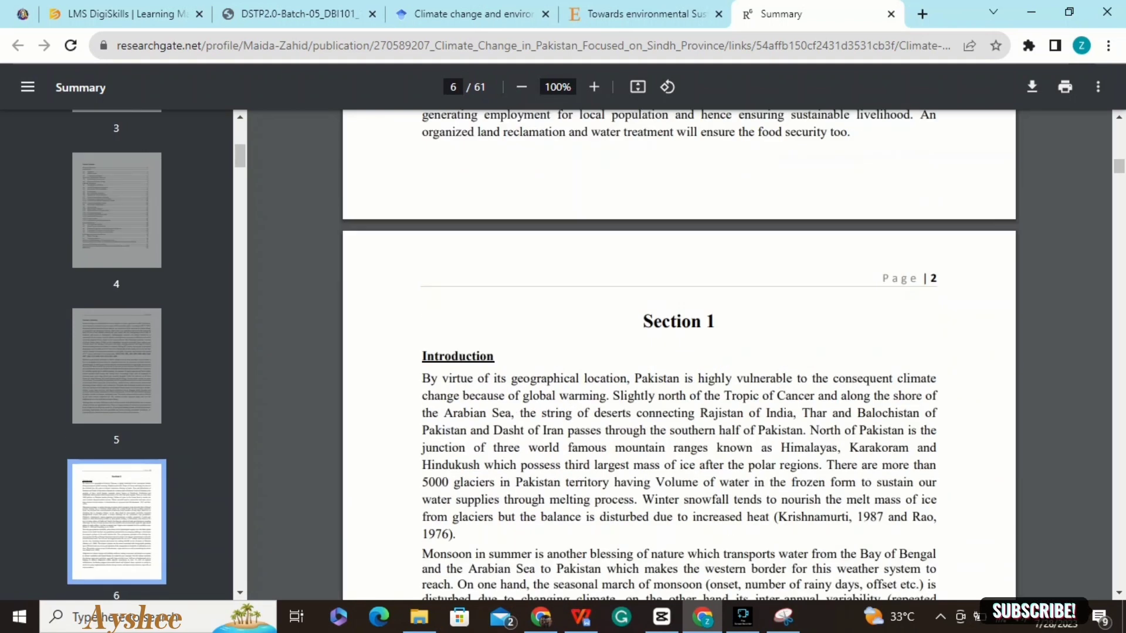
{"action": "scroll", "coordinate": [679, 352], "scroll_direction": "up", "scroll_amount": 10}
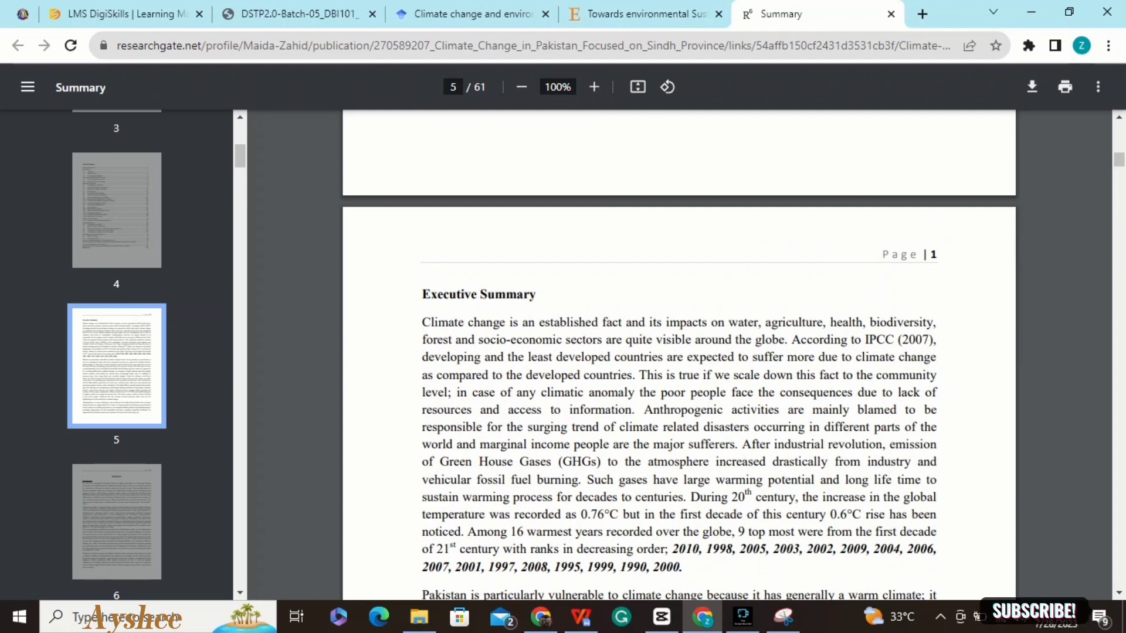
Return to the ScienceDirect article and reduce the page zoom to one level below 75%
{"action": "key", "text": "ctrl+shift+Tab"}
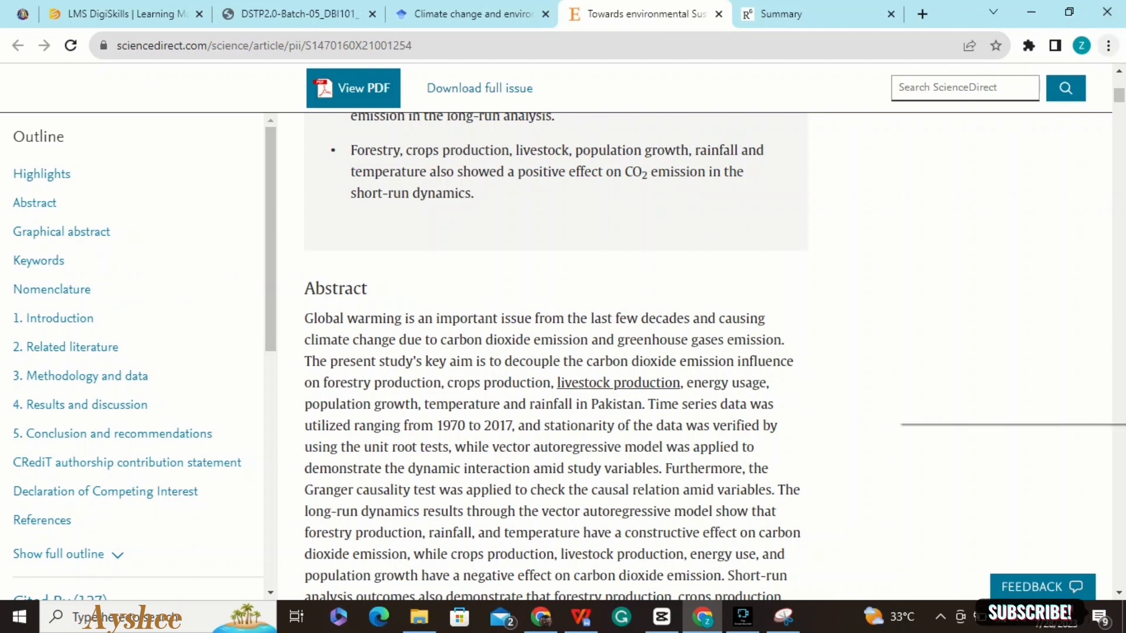
{"action": "left_click", "coordinate": [1108, 45]}
{"action": "left_click", "coordinate": [998, 236]}
{"action": "left_click", "coordinate": [997, 237]}
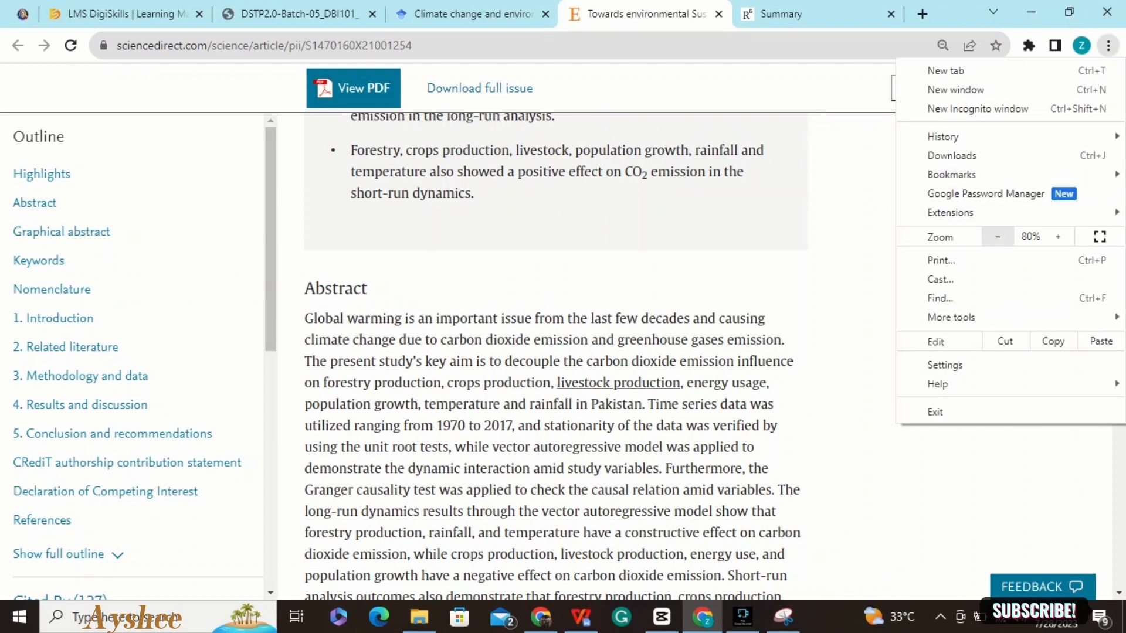
{"action": "left_click", "coordinate": [997, 237]}
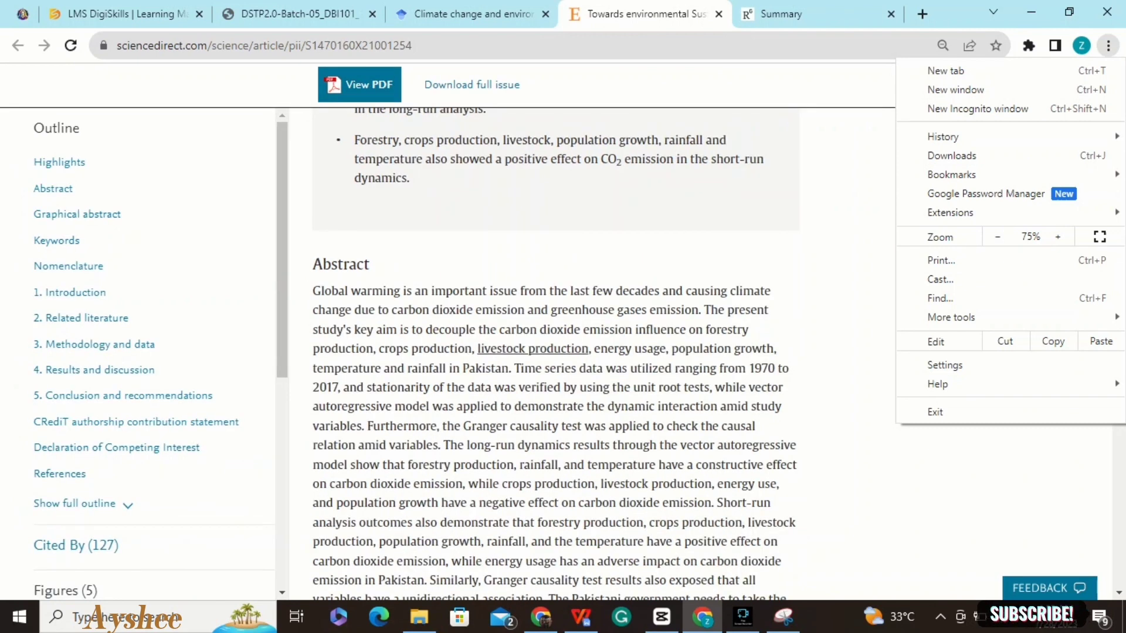
{"action": "key", "text": "Escape"}
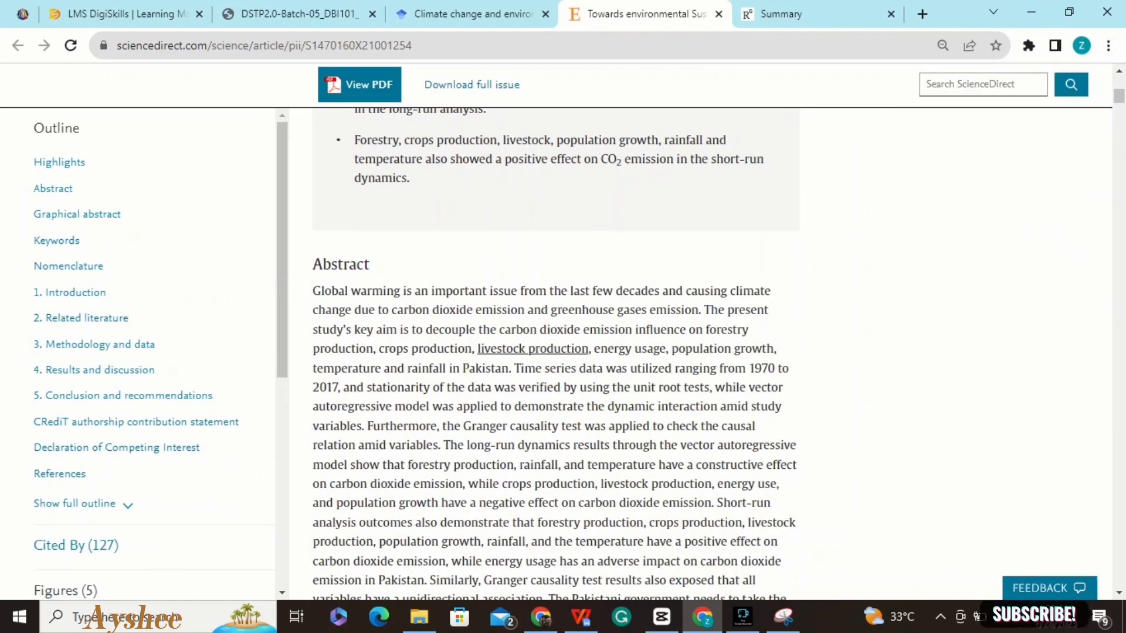
{"action": "key", "text": "ctrl+minus"}
Expand the article's full outline and go to section 5, Conclusion and recommendations
{"action": "scroll", "coordinate": [220, 352], "scroll_direction": "down", "scroll_amount": 5}
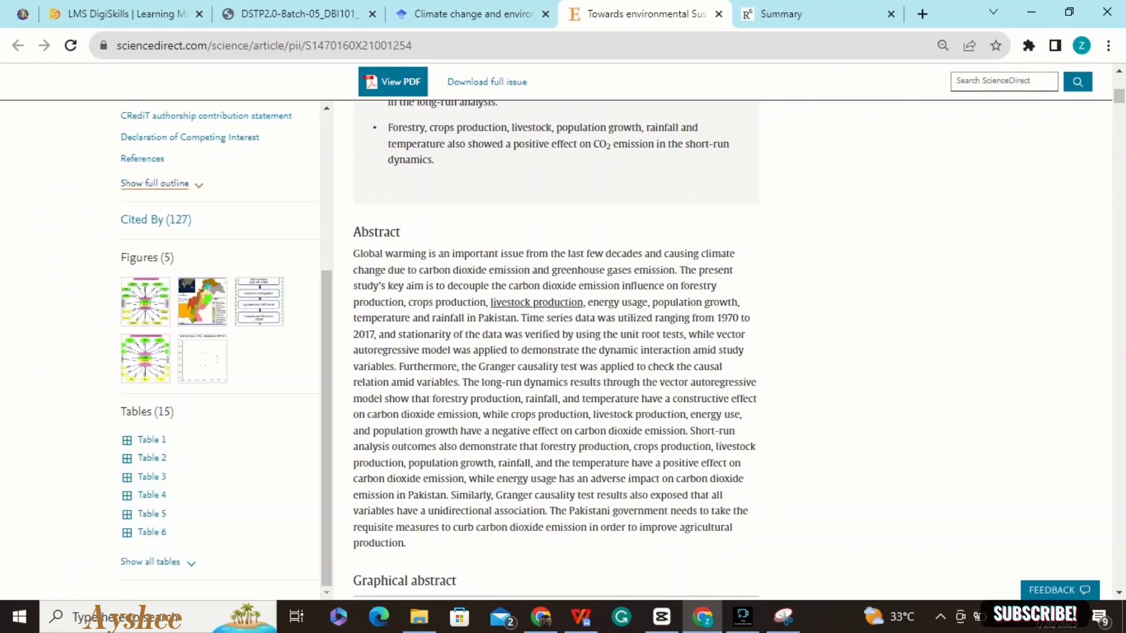
{"action": "left_click", "coordinate": [155, 184]}
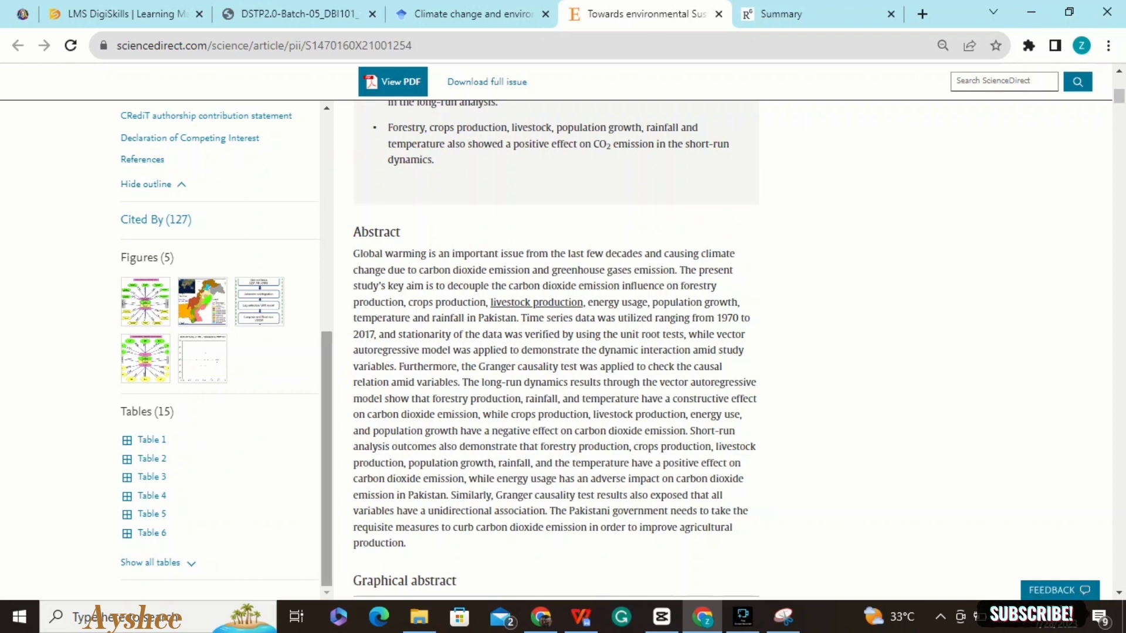
{"action": "scroll", "coordinate": [219, 352], "scroll_direction": "up", "scroll_amount": 3}
{"action": "scroll", "coordinate": [219, 352], "scroll_direction": "up", "scroll_amount": 4}
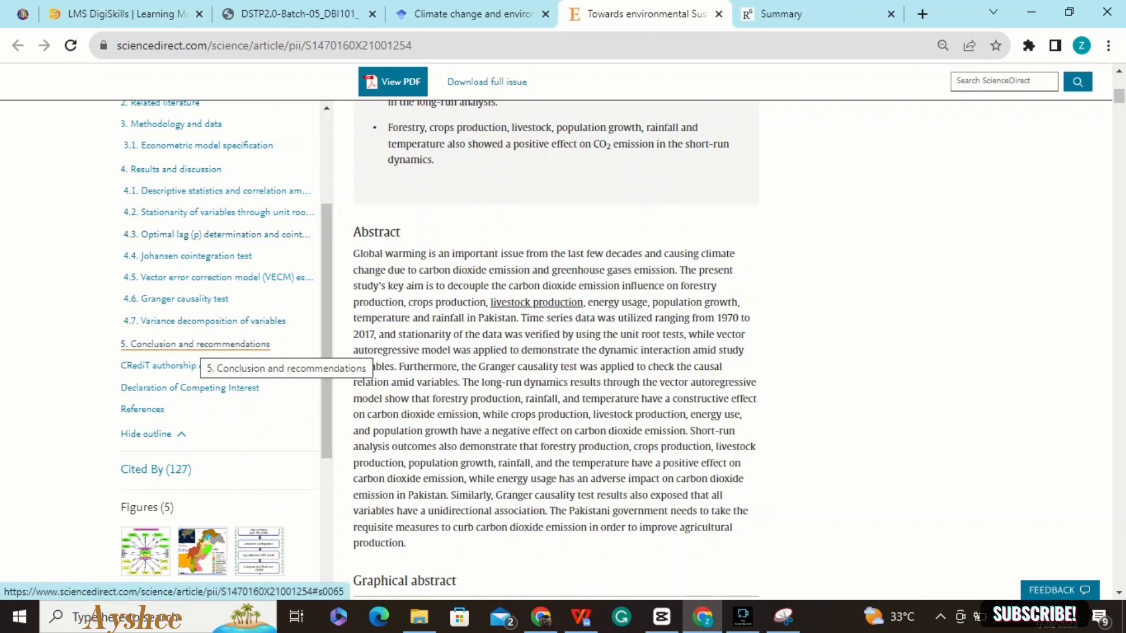
{"action": "left_click", "coordinate": [193, 345]}
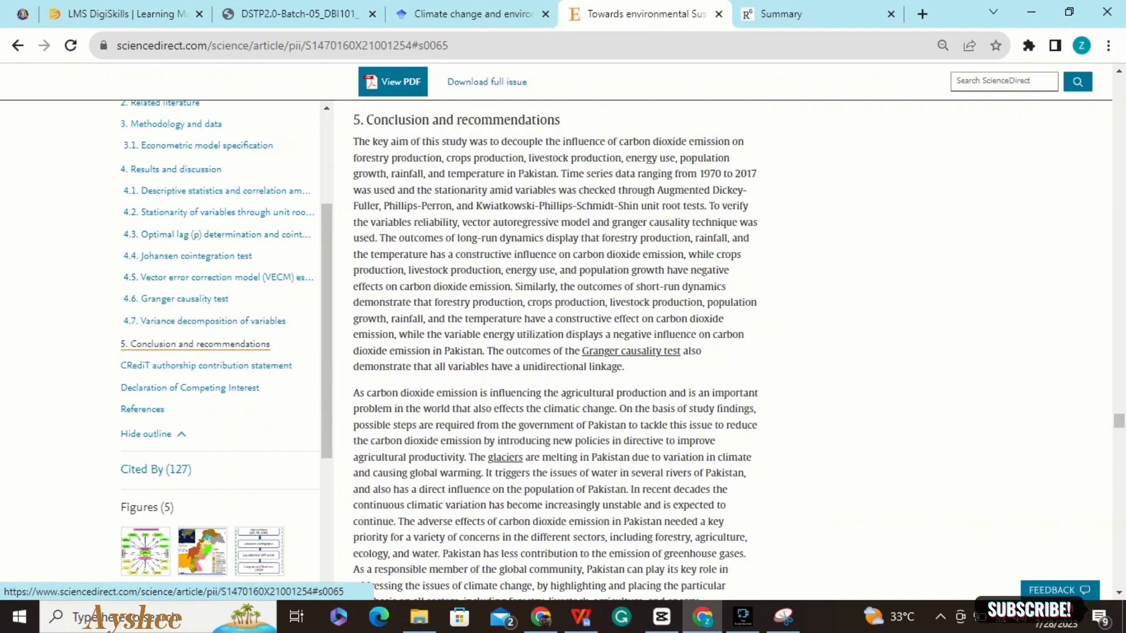
{"action": "scroll", "coordinate": [195, 344], "scroll_direction": "down", "scroll_amount": 1}
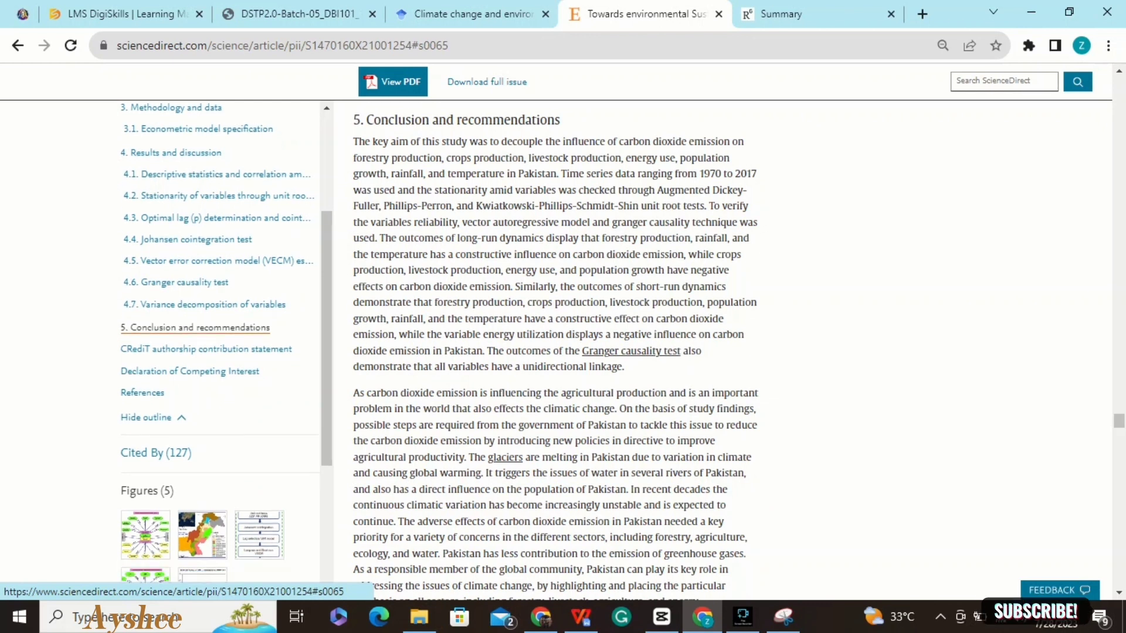
Return to the start of the article through its Highlights section, and capture the page with title and outline using Snipping Tool
{"action": "scroll", "coordinate": [195, 344], "scroll_direction": "up", "scroll_amount": 3}
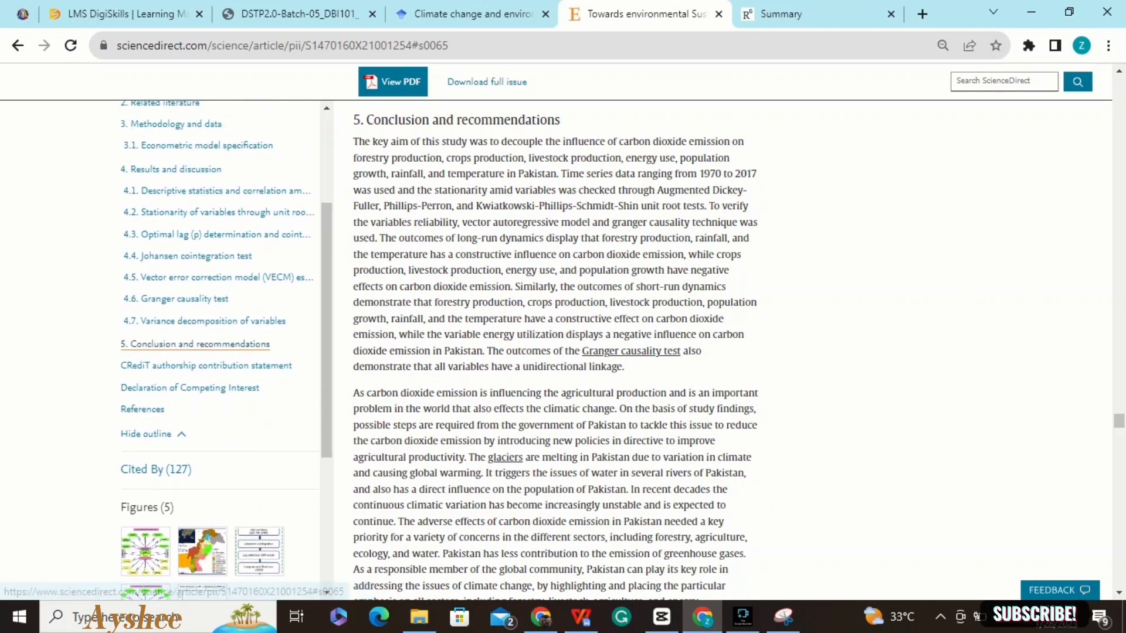
{"action": "scroll", "coordinate": [195, 344], "scroll_direction": "up", "scroll_amount": 1}
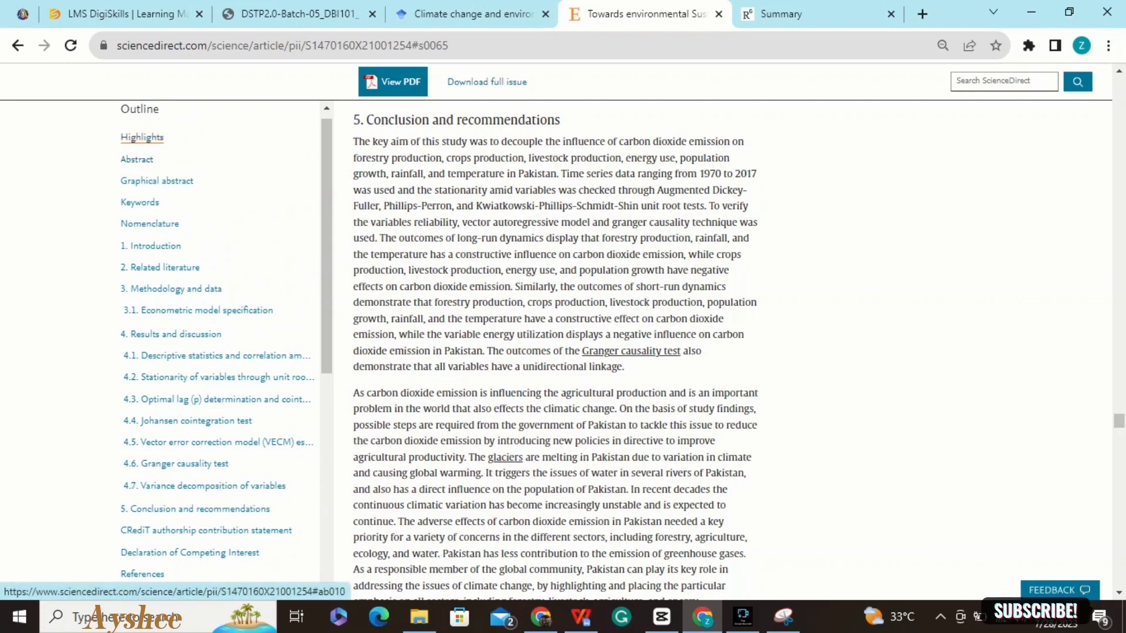
{"action": "left_click", "coordinate": [142, 137]}
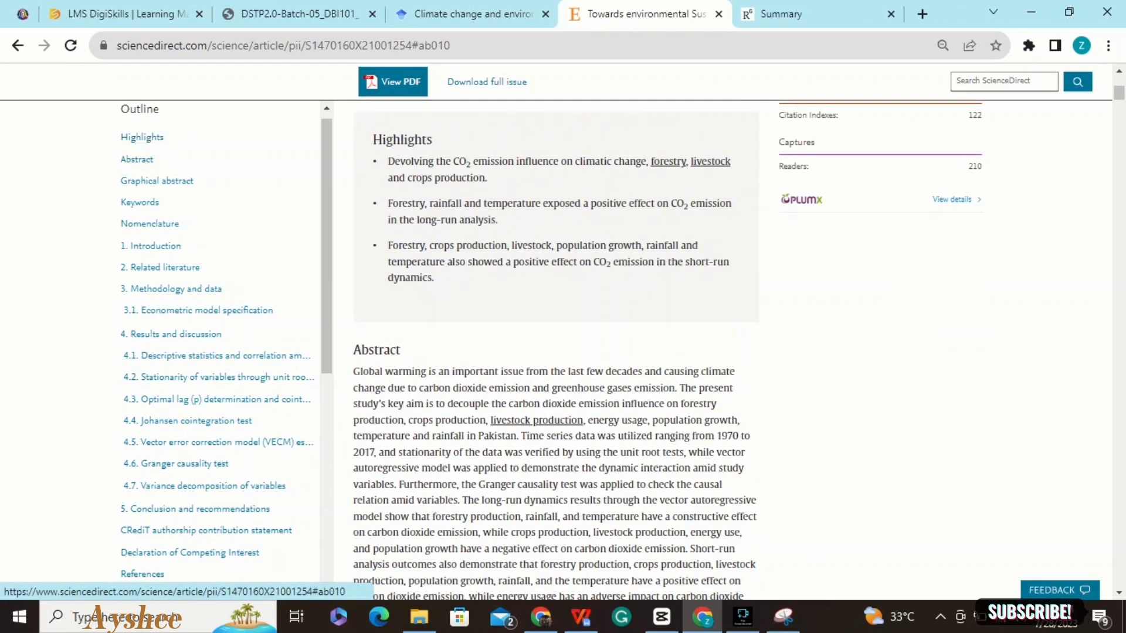
{"action": "scroll", "coordinate": [556, 352], "scroll_direction": "up", "scroll_amount": 6}
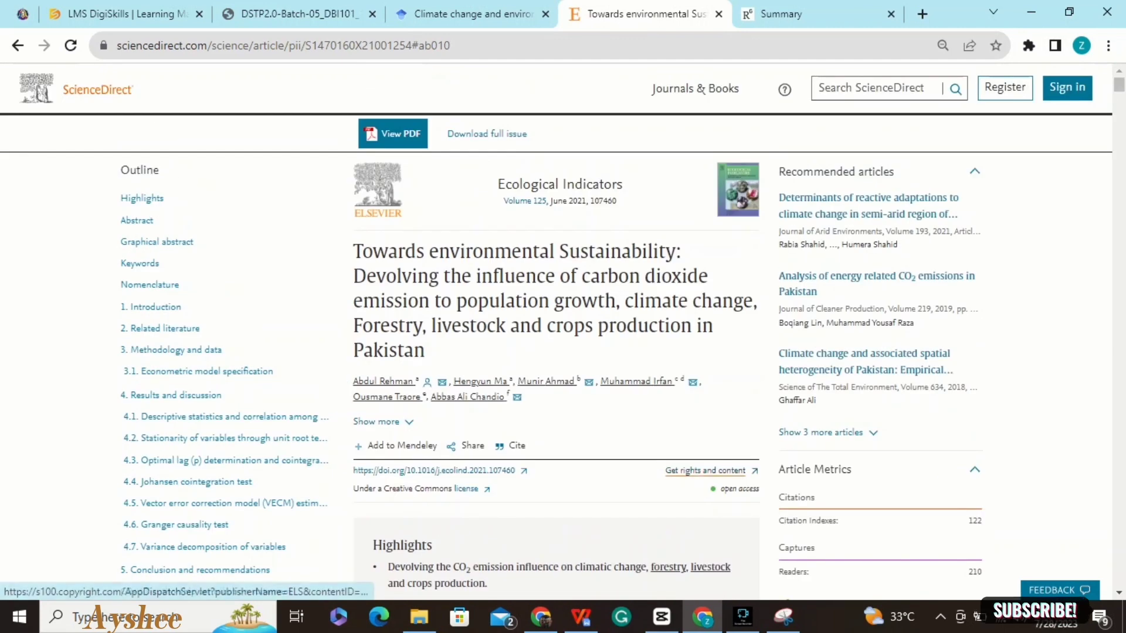
{"action": "left_click", "coordinate": [784, 616]}
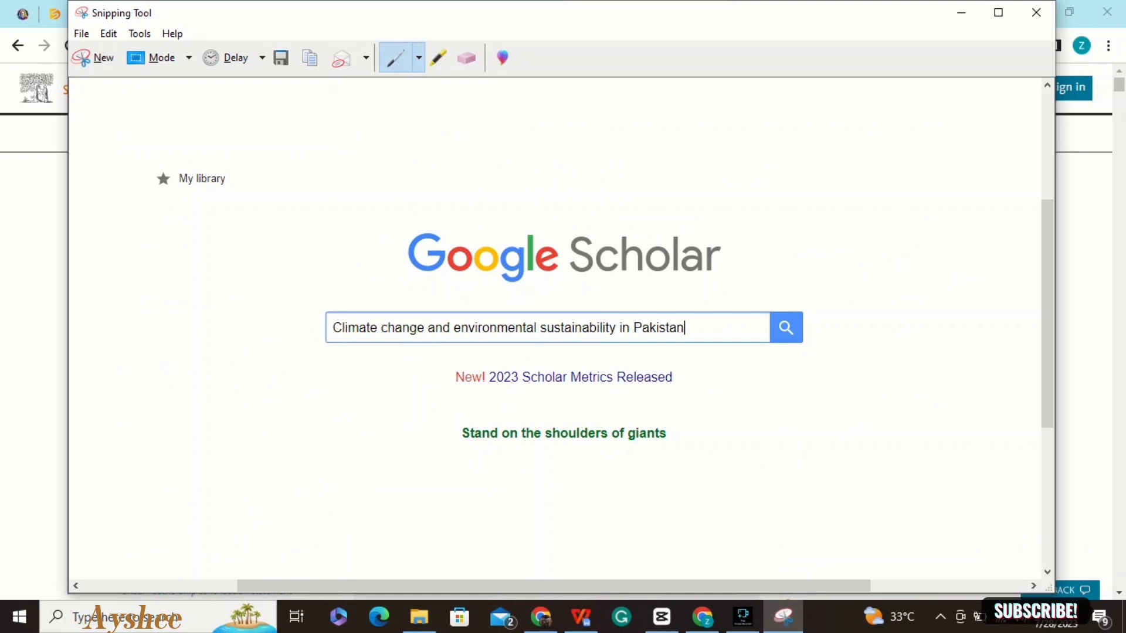
{"action": "left_click", "coordinate": [93, 57]}
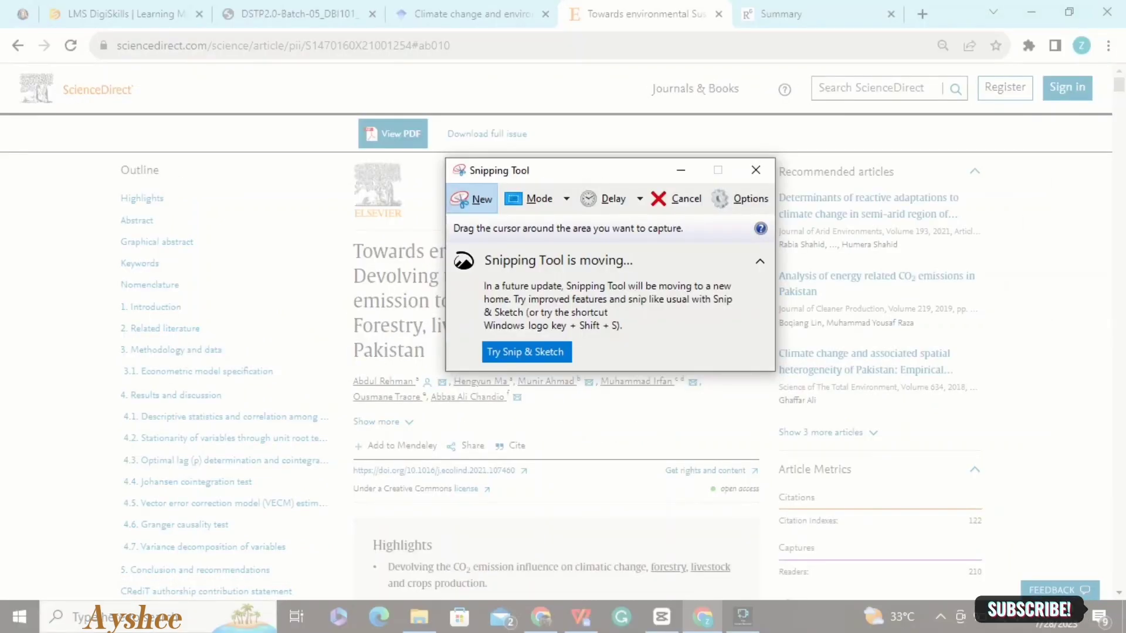
{"action": "left_click_drag", "start_coordinate": [17, 59], "coordinate": [1069, 601]}
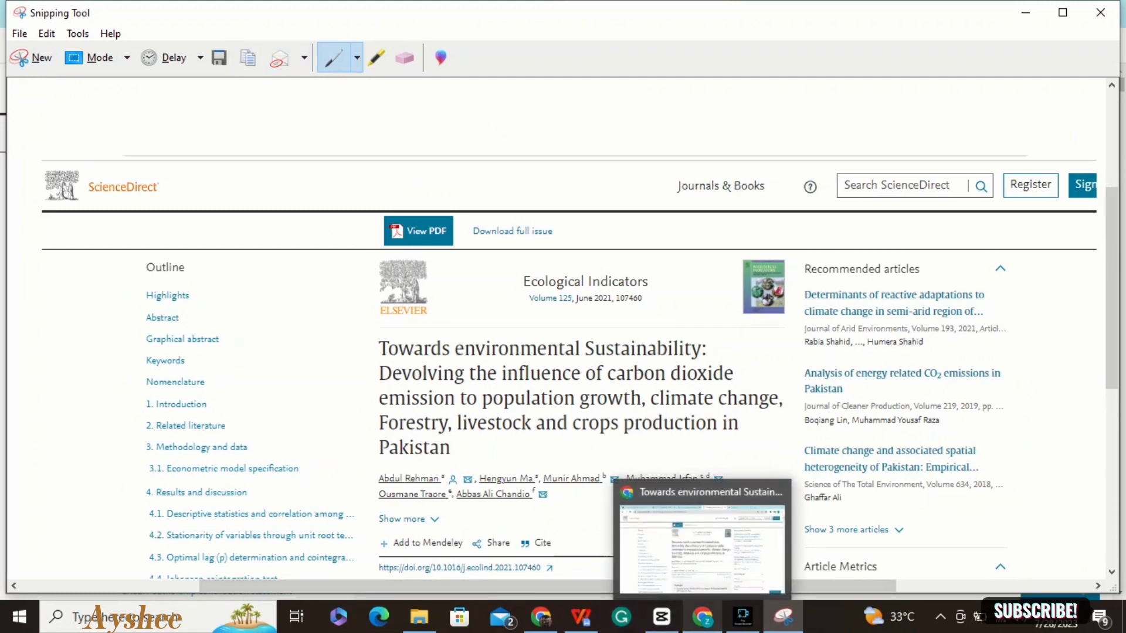
Switch to Data ANALYTICS1.docx in WPS Office and paste the article snip on a new line below the Google Scholar screenshot
{"action": "mouse_move", "coordinate": [742, 617]}
{"action": "left_click", "coordinate": [580, 617]}
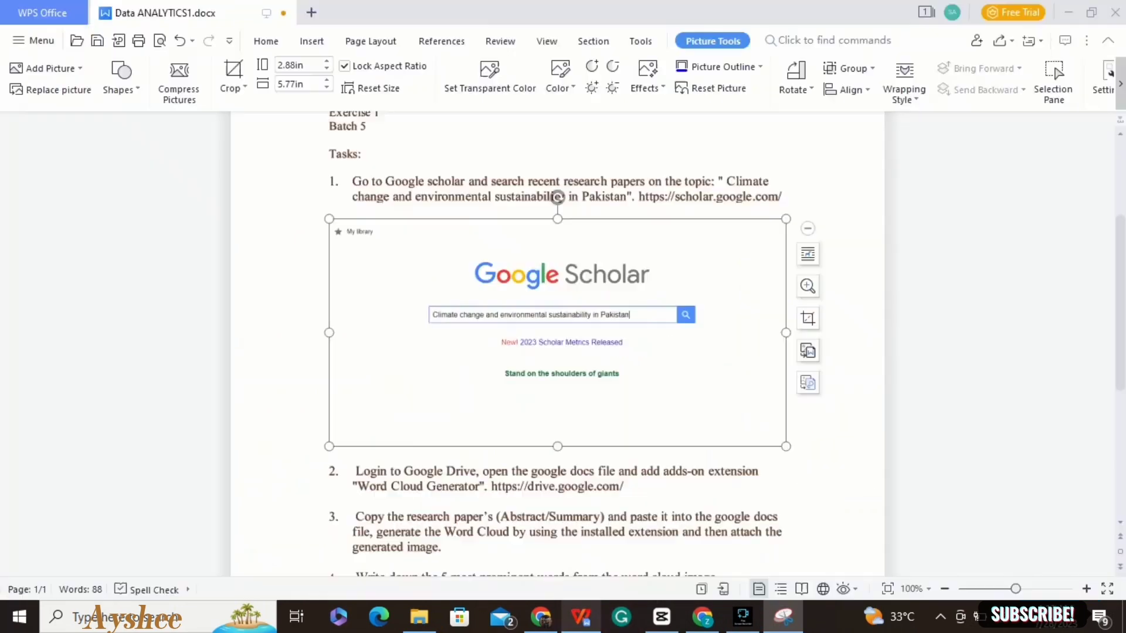
{"action": "left_click", "coordinate": [789, 443]}
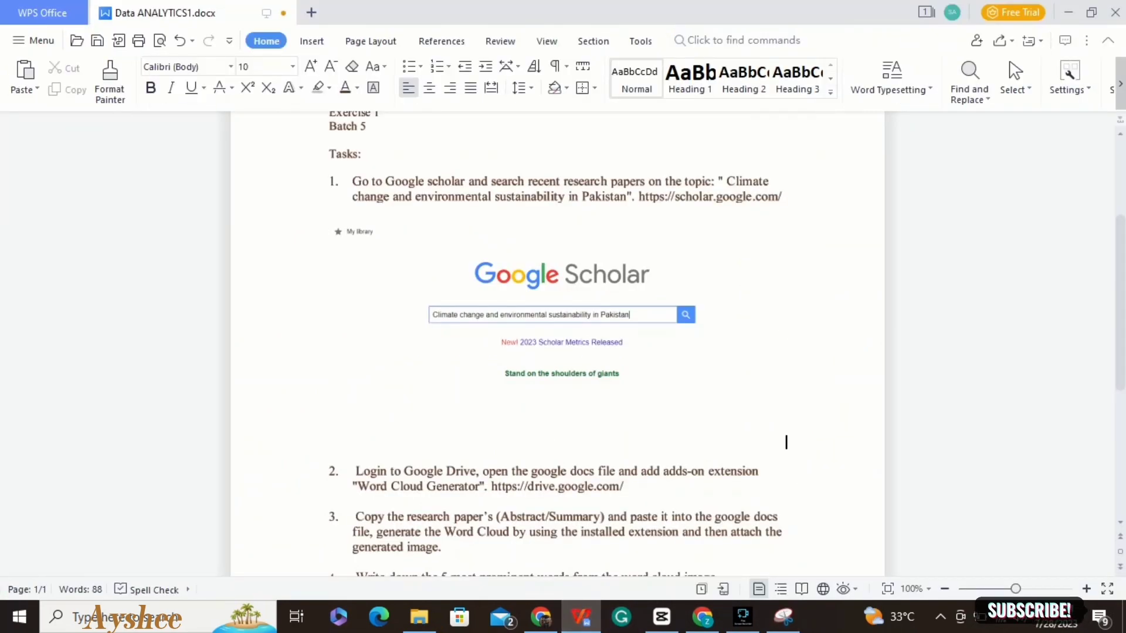
{"action": "key", "text": "Return"}
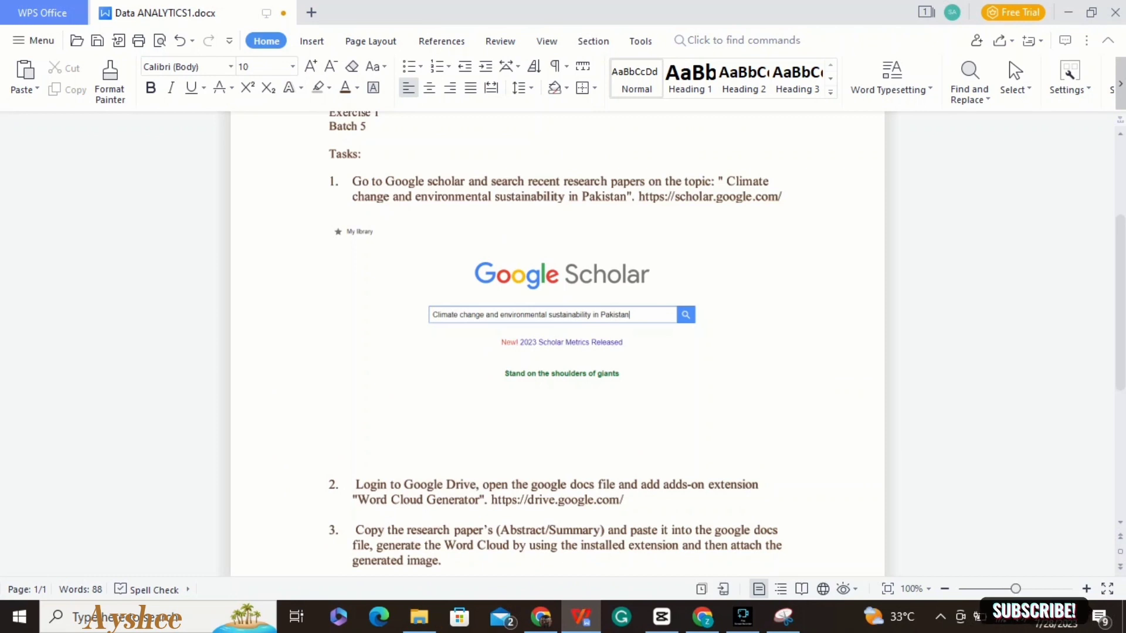
{"action": "key", "text": "Return"}
{"action": "key", "text": "ctrl+v"}
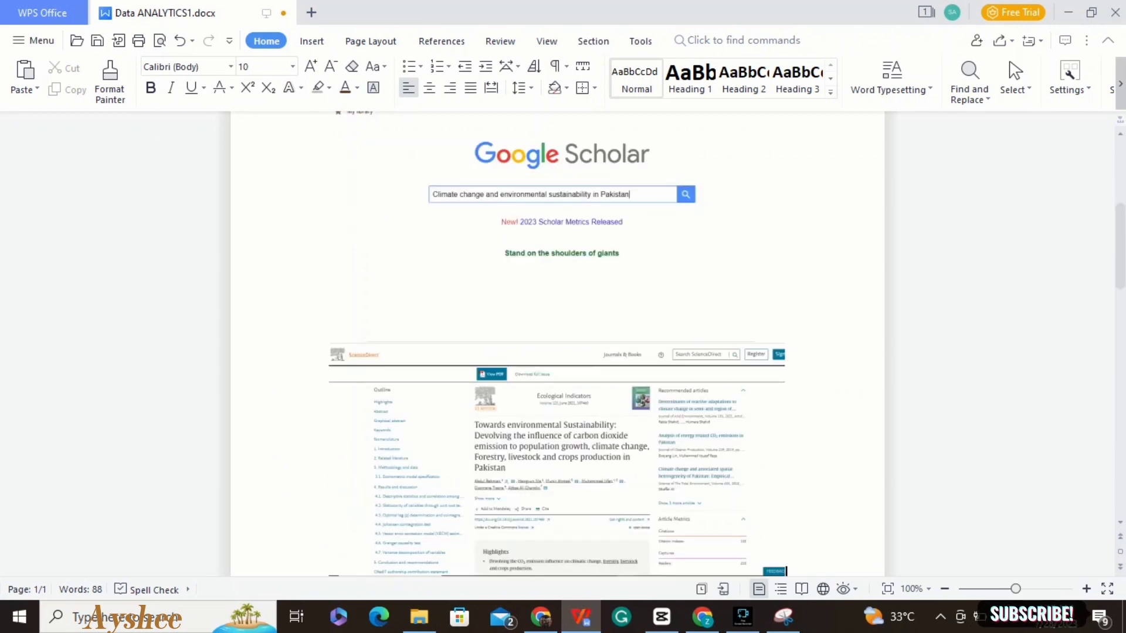
Select the pasted ScienceDirect article picture and apply a 2.5 Point Soft Edges effect to it
{"action": "key", "text": "shift+Left"}
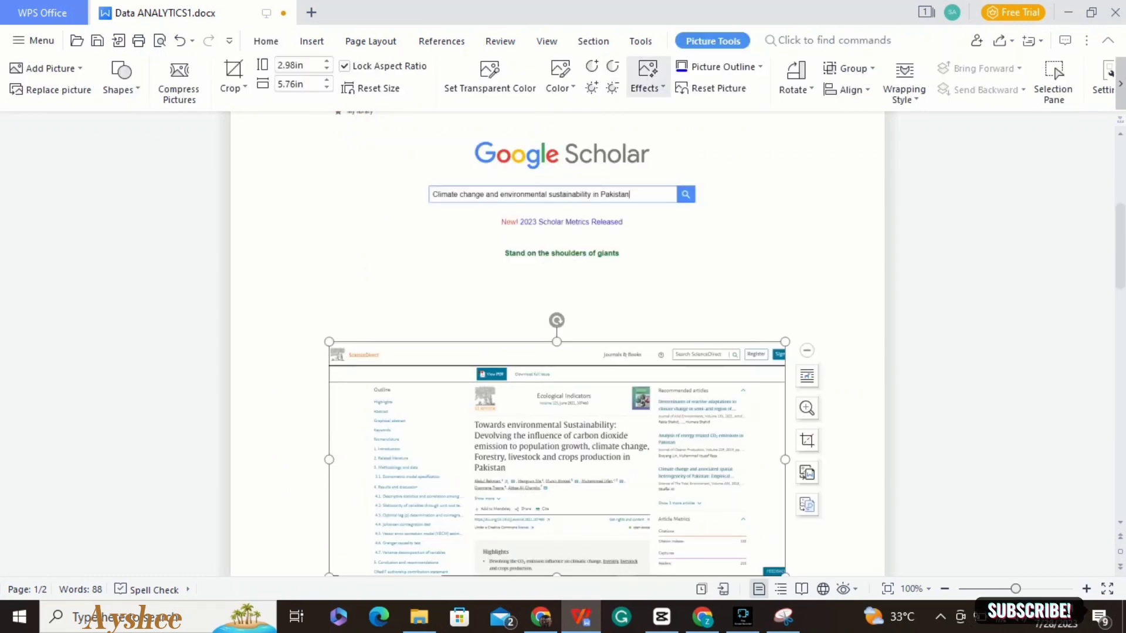
{"action": "left_click", "coordinate": [648, 75]}
{"action": "mouse_move", "coordinate": [678, 181]}
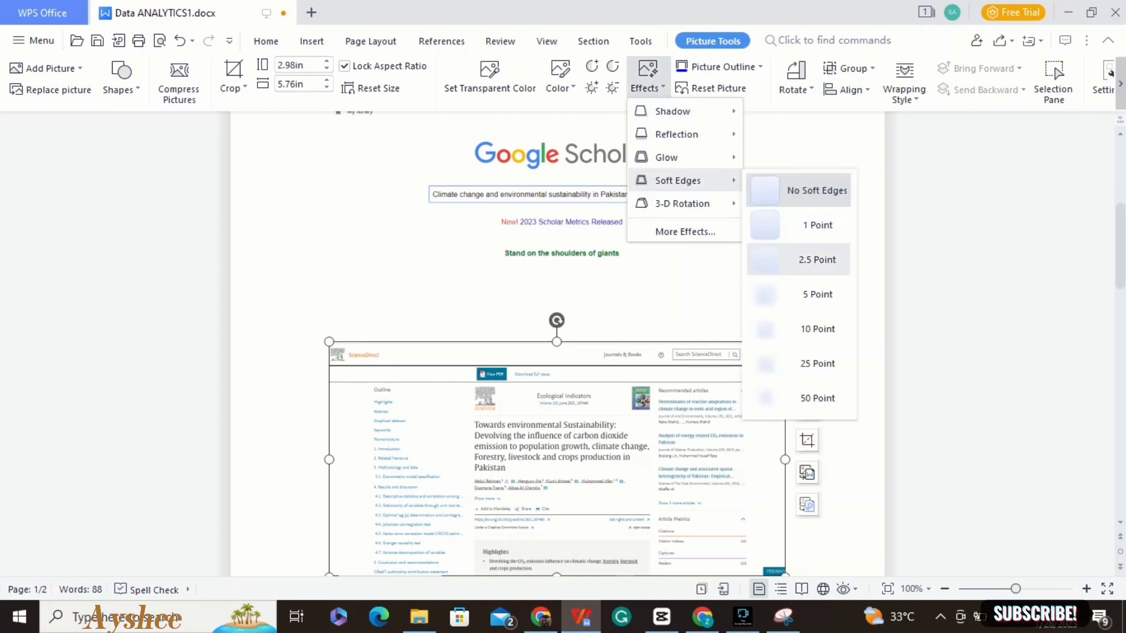
{"action": "left_click", "coordinate": [816, 260]}
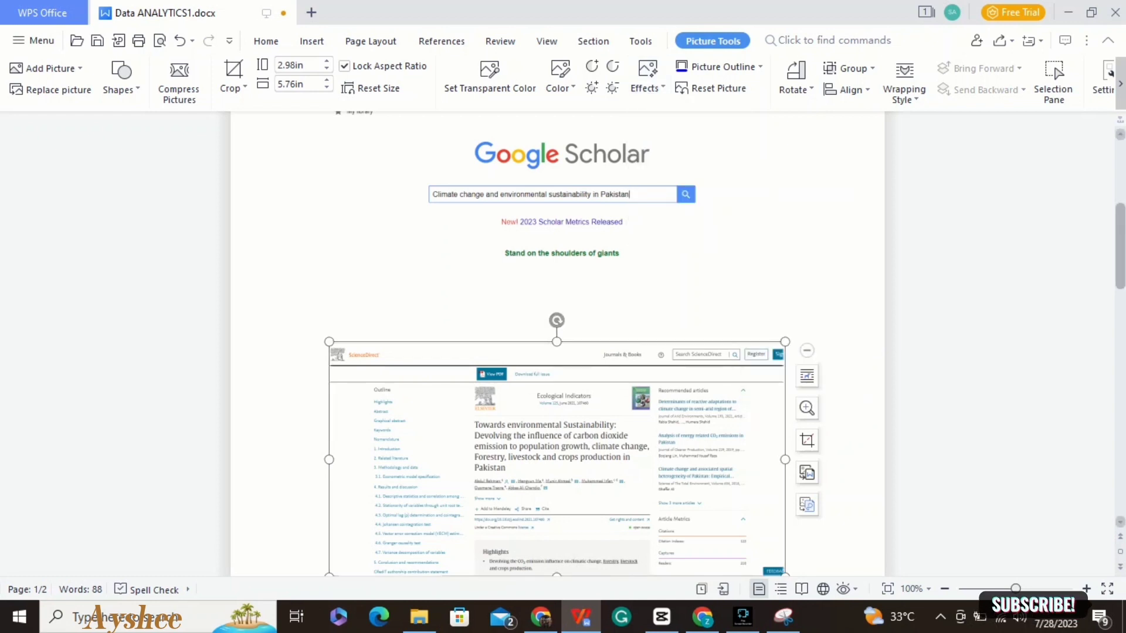
Place the text cursor on the empty line below task 2, the Google Drive and Word Cloud Generator task
{"action": "scroll", "coordinate": [556, 340], "scroll_direction": "down", "scroll_amount": 10}
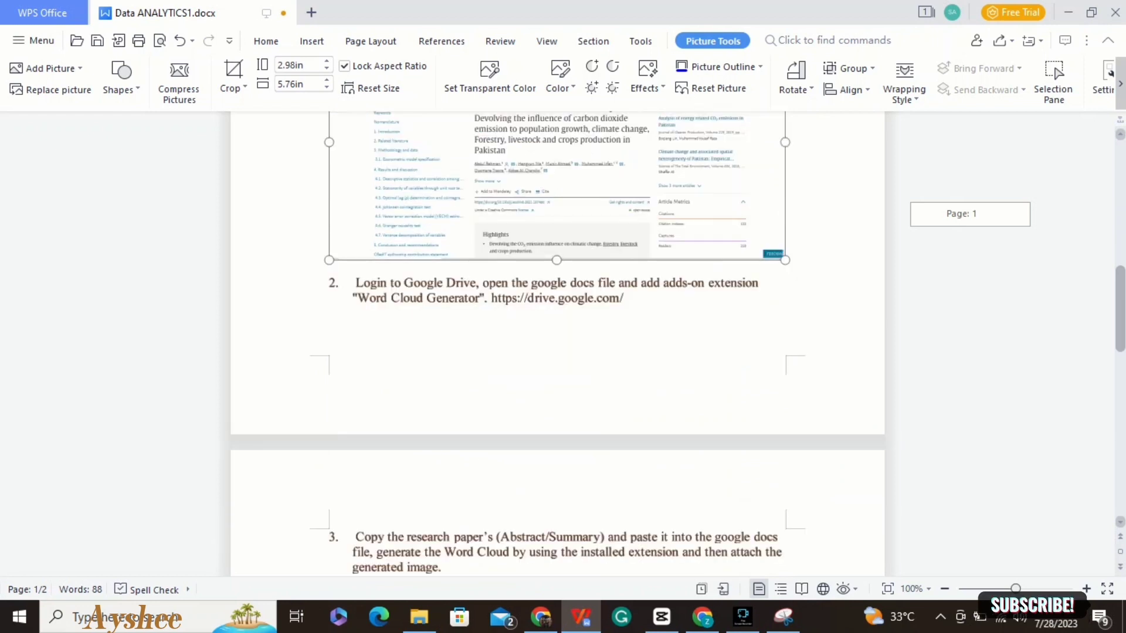
{"action": "scroll", "coordinate": [556, 340], "scroll_direction": "down", "scroll_amount": 3}
{"action": "scroll", "coordinate": [557, 340], "scroll_direction": "up", "scroll_amount": 2}
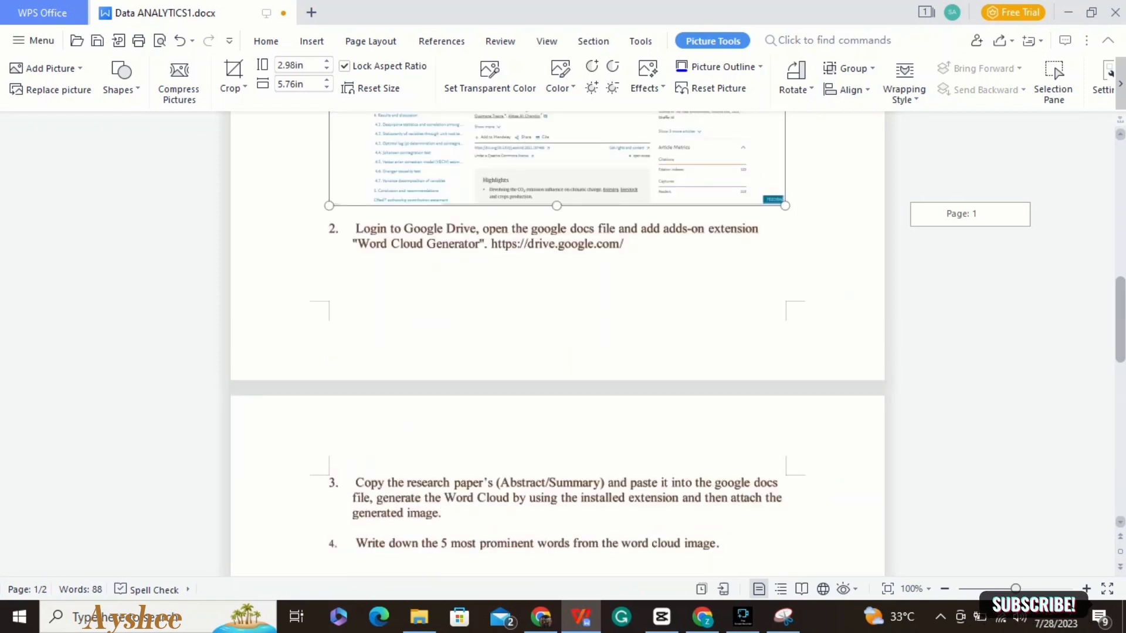
{"action": "scroll", "coordinate": [786, 570], "scroll_direction": "up", "scroll_amount": 1}
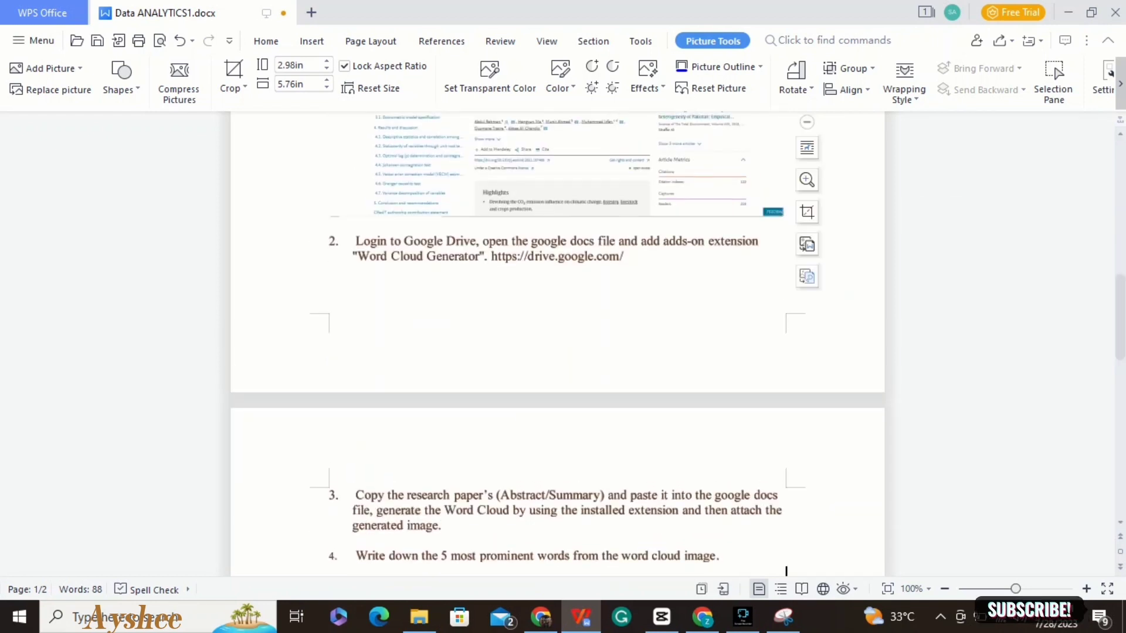
{"action": "left_click", "coordinate": [329, 271]}
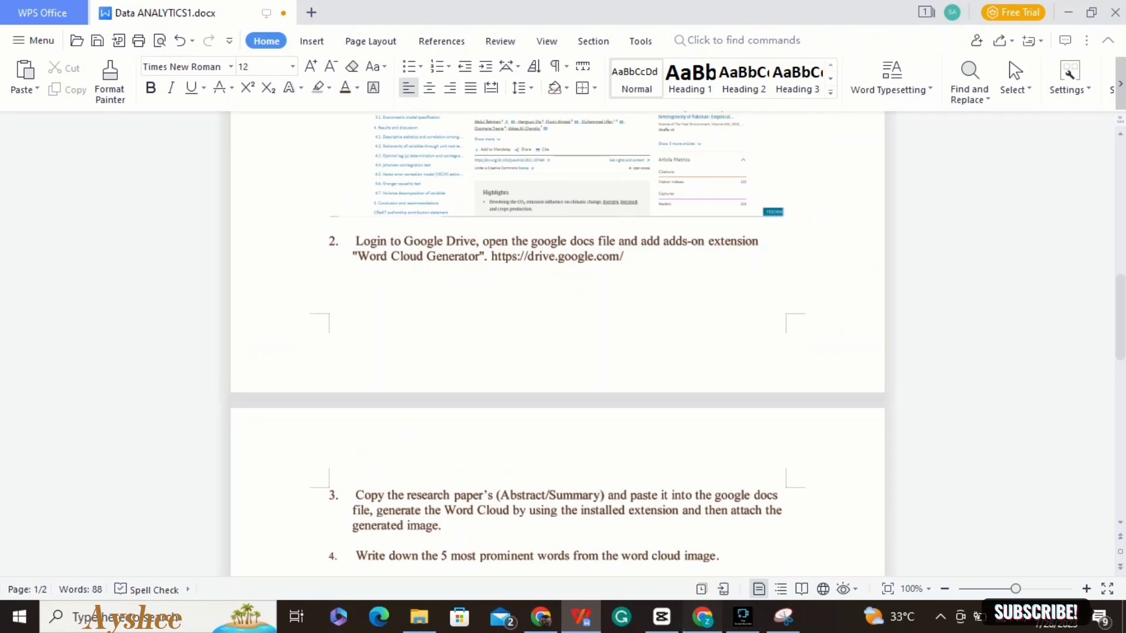
Return to the exercise PDF in Chrome, open task 2's Google Drive link in a new tab, and close the ResearchGate Summary page
{"action": "key", "text": "alt+Tab"}
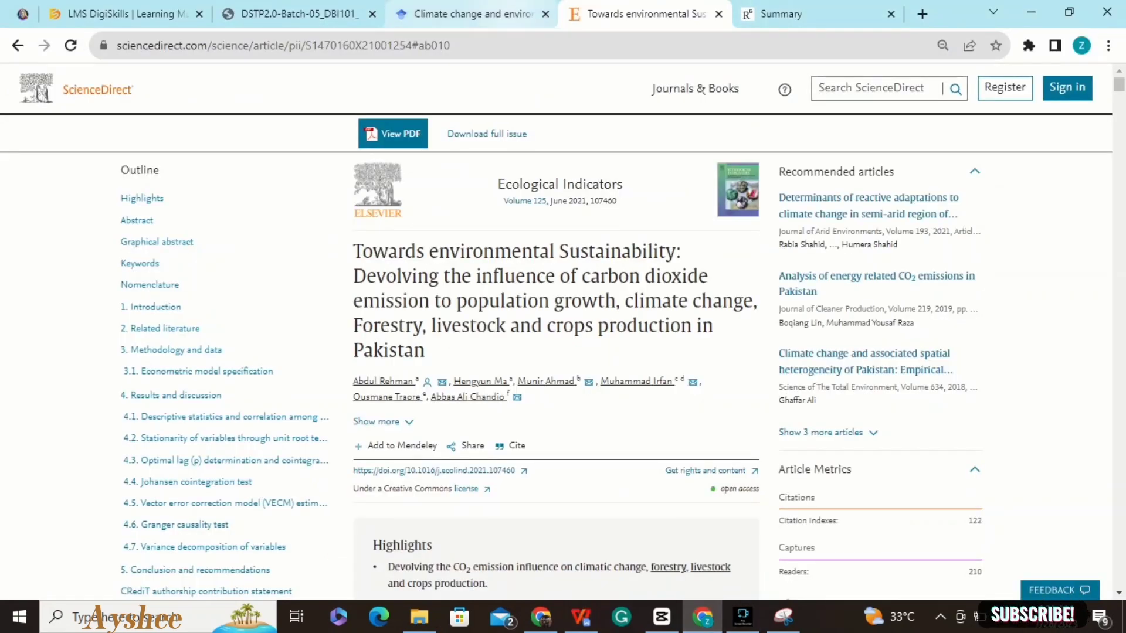
{"action": "left_click", "coordinate": [296, 14]}
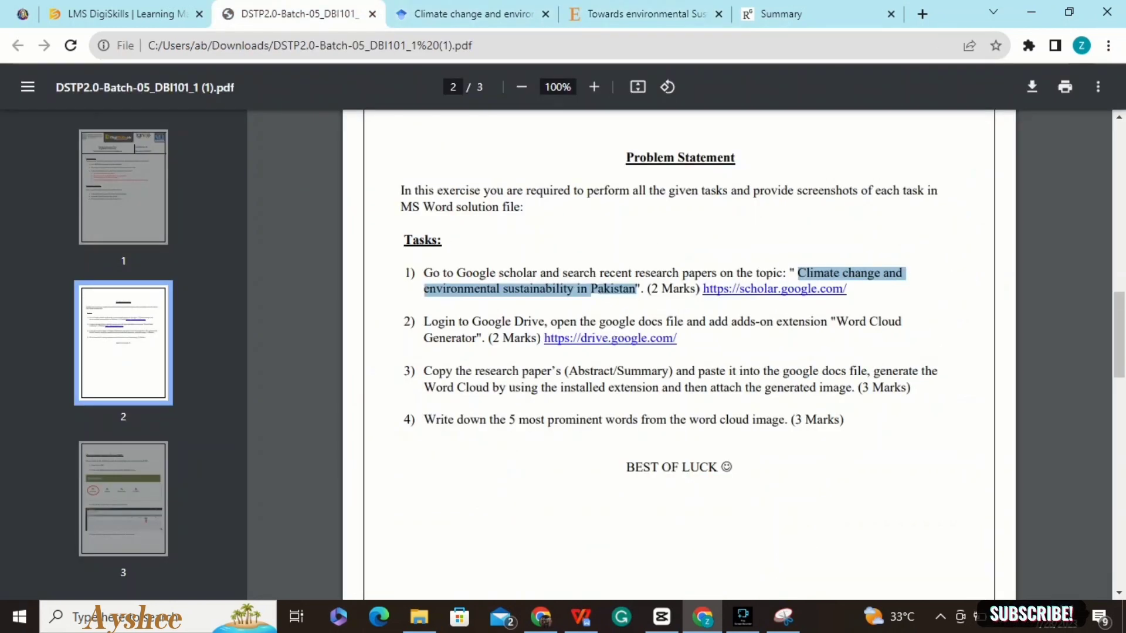
{"action": "right_click", "coordinate": [643, 338]}
{"action": "left_click", "coordinate": [703, 350]}
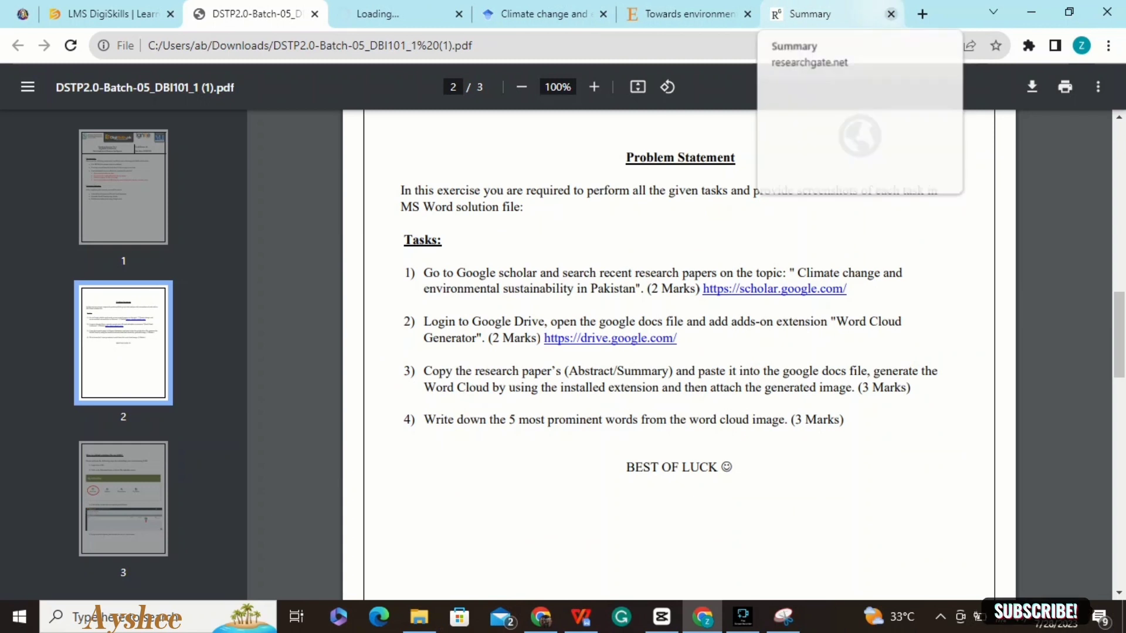
{"action": "left_click", "coordinate": [890, 13]}
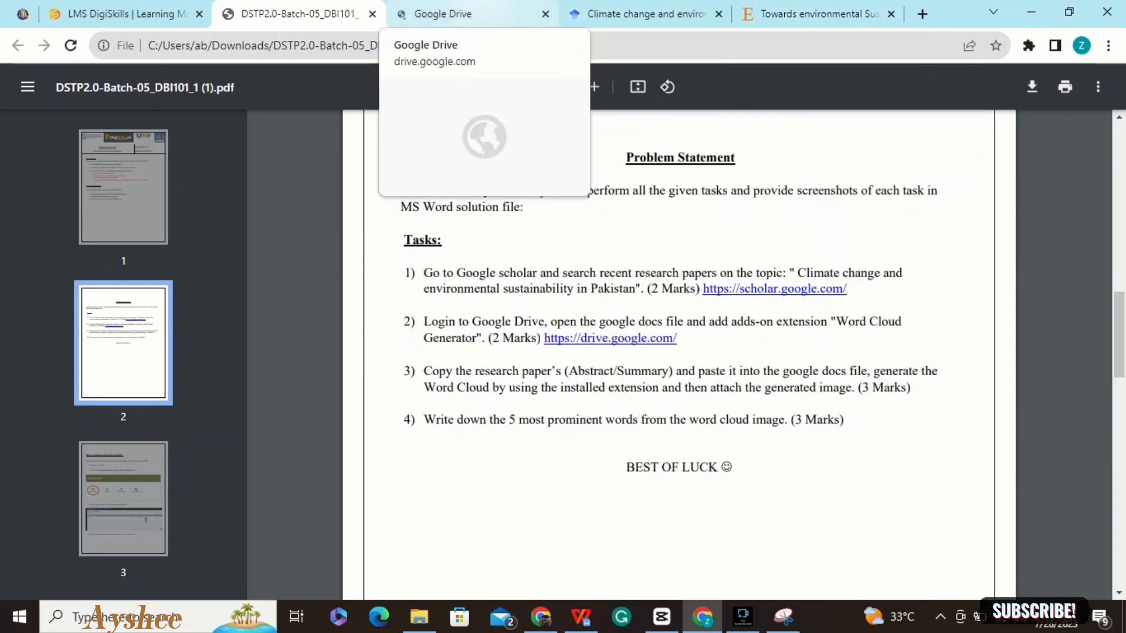
{"action": "left_click", "coordinate": [443, 13]}
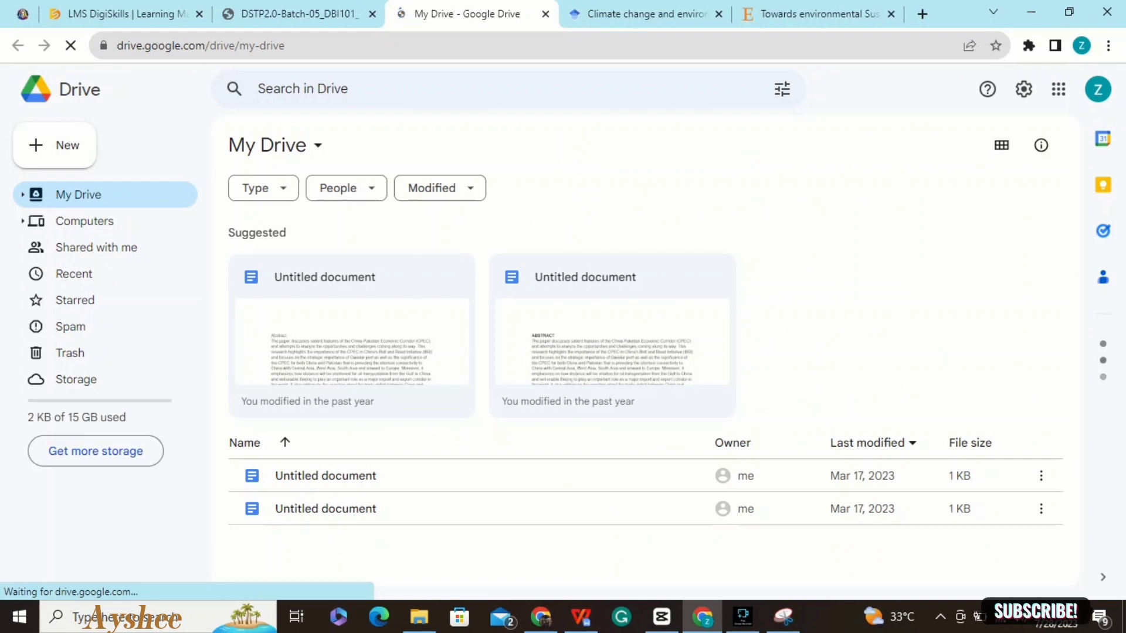
{"action": "left_click", "coordinate": [54, 144]}
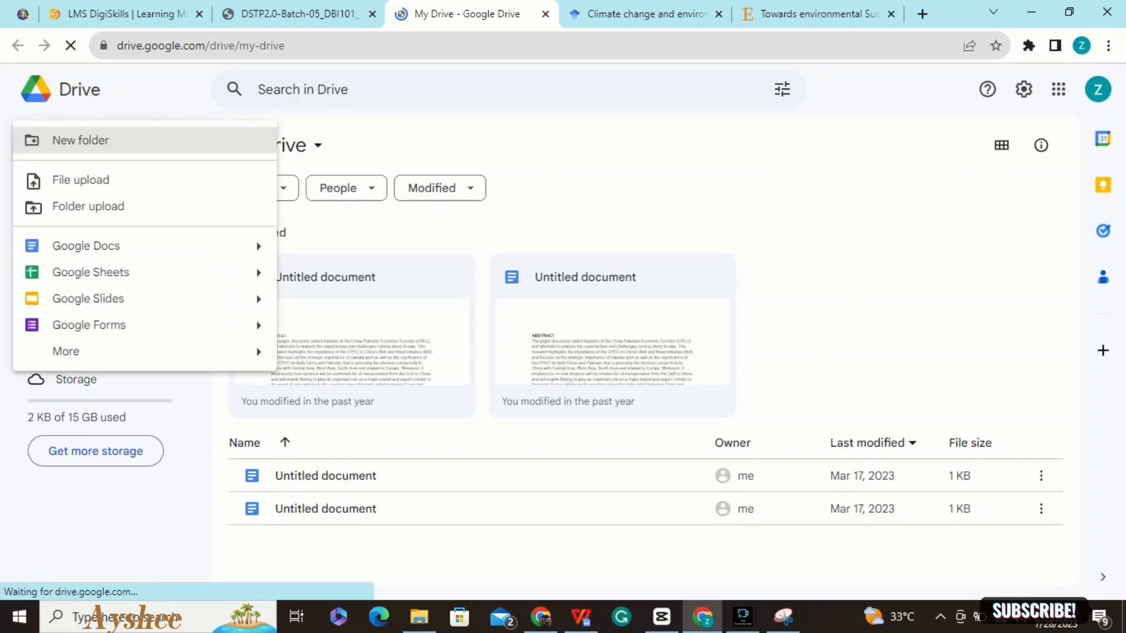
{"action": "left_click", "coordinate": [86, 246]}
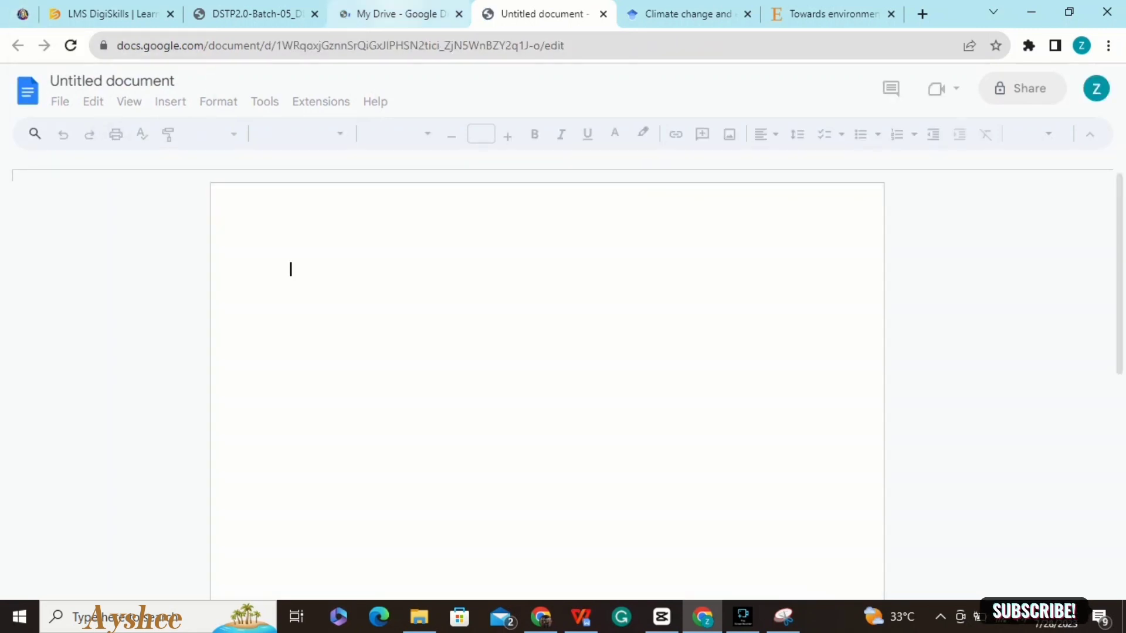
{"action": "left_click", "coordinate": [401, 14]}
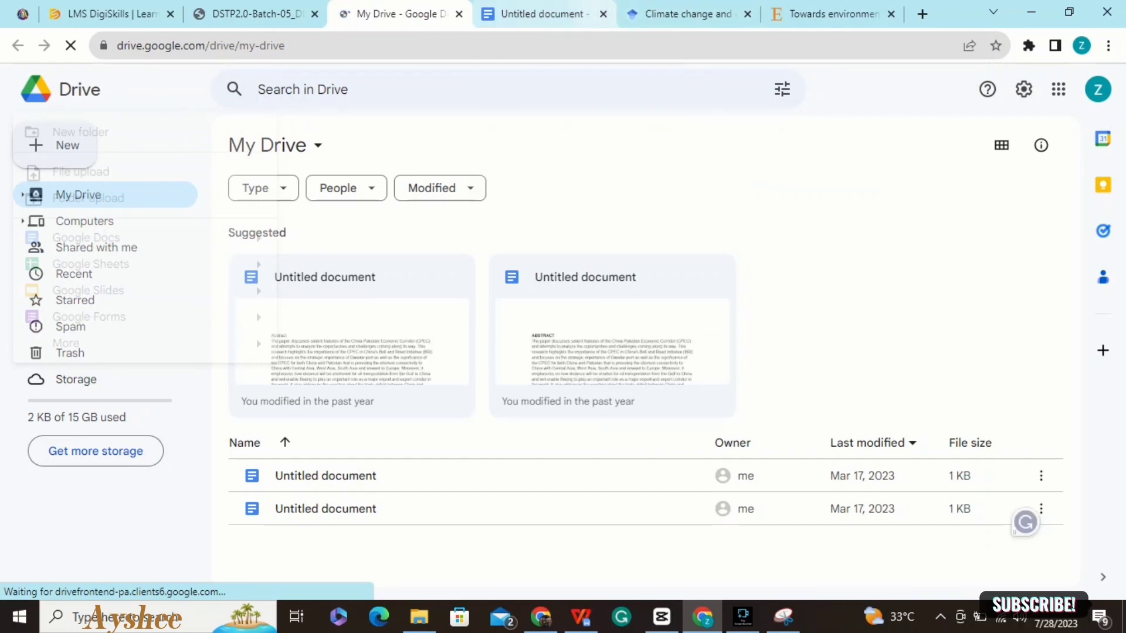
{"action": "left_click", "coordinate": [603, 14]}
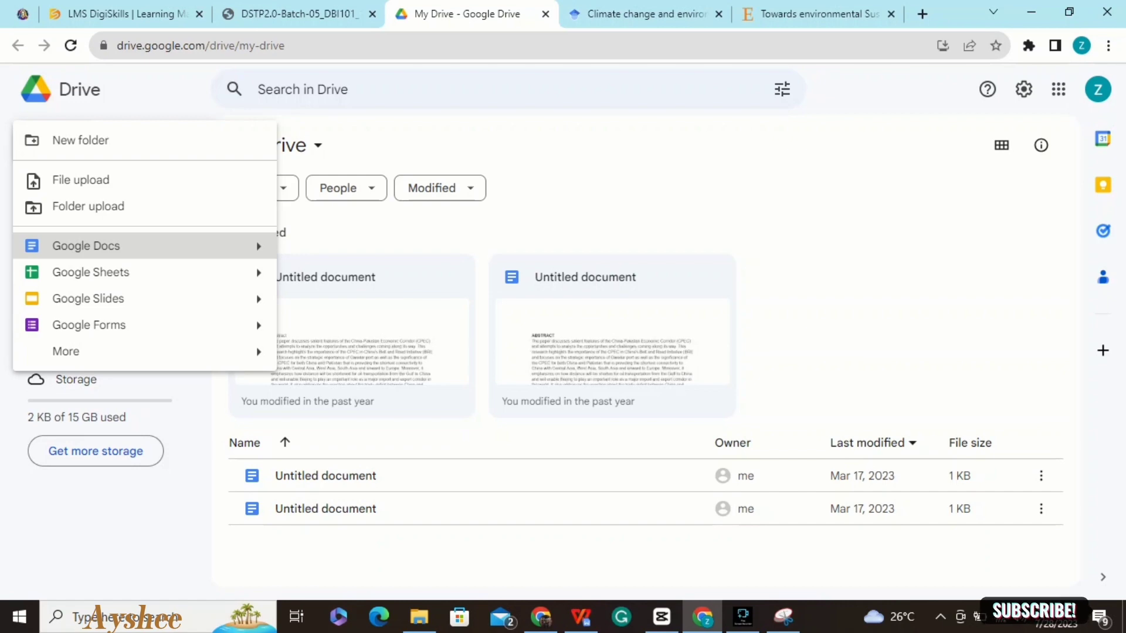
Capture a rectangular snip of My Drive showing the creation options with Google Docs highlighted, and copy it
{"action": "key", "text": "super+shift+s"}
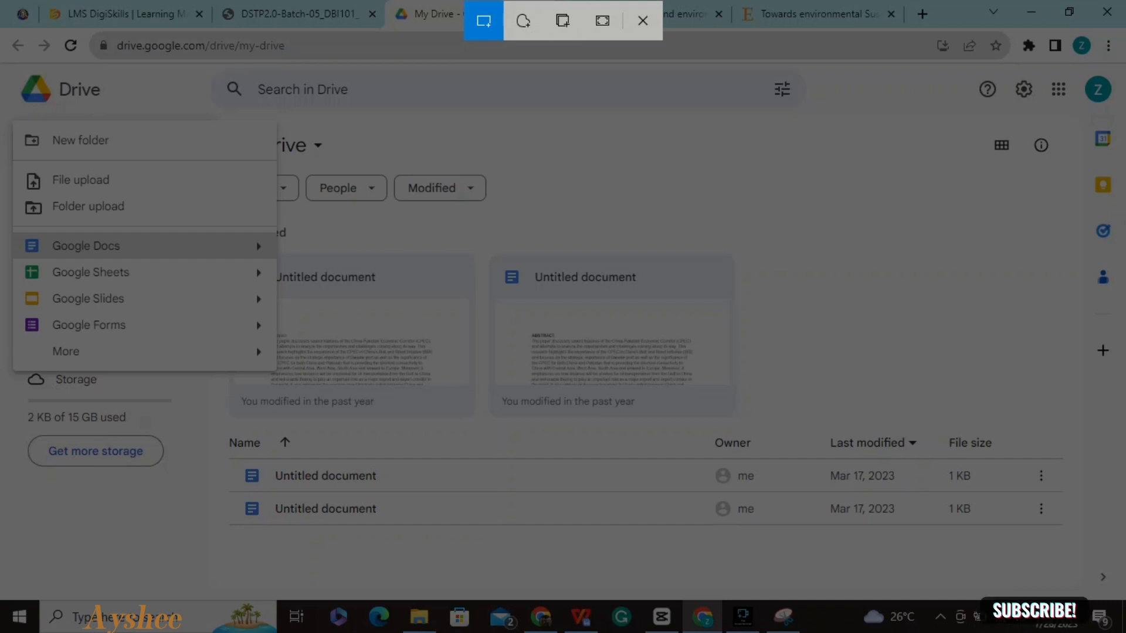
{"action": "left_click_drag", "start_coordinate": [16, 68], "coordinate": [876, 590]}
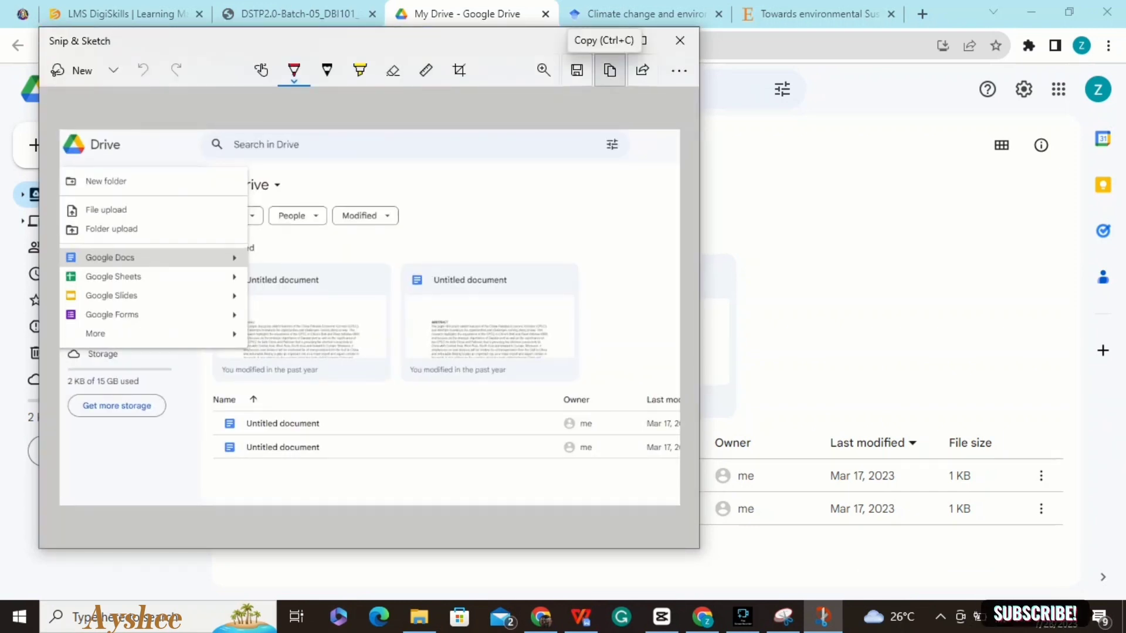
{"action": "left_click", "coordinate": [610, 70]}
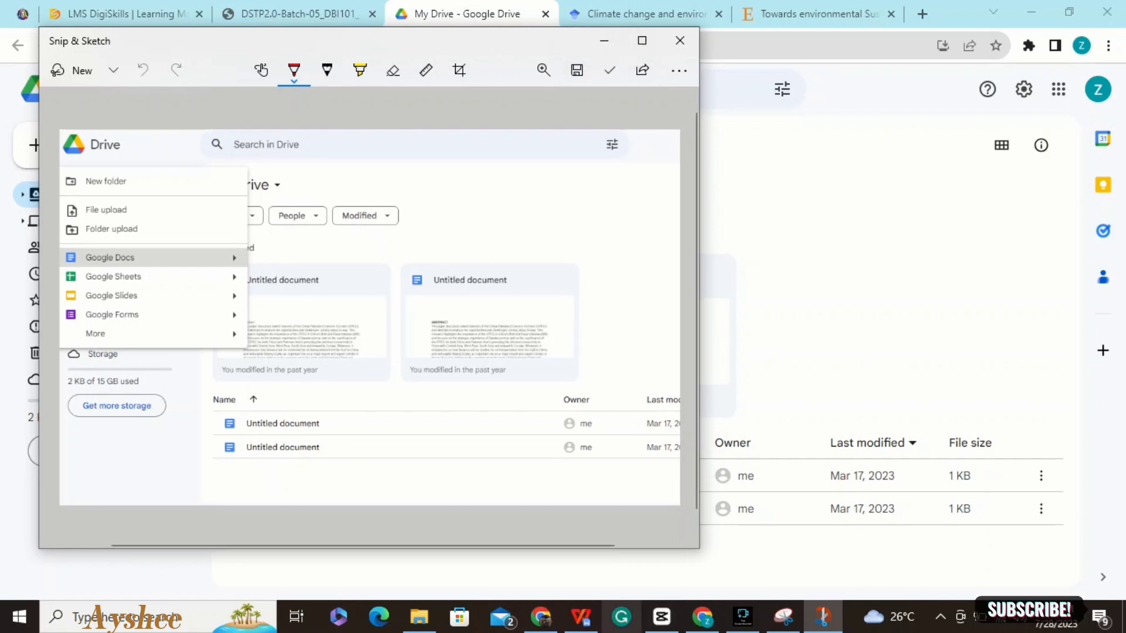
Switch to Data ANALYTICS1.docx in WPS Office, paste the Drive snip below task 2, and add two blank lines after it
{"action": "left_click", "coordinate": [580, 616]}
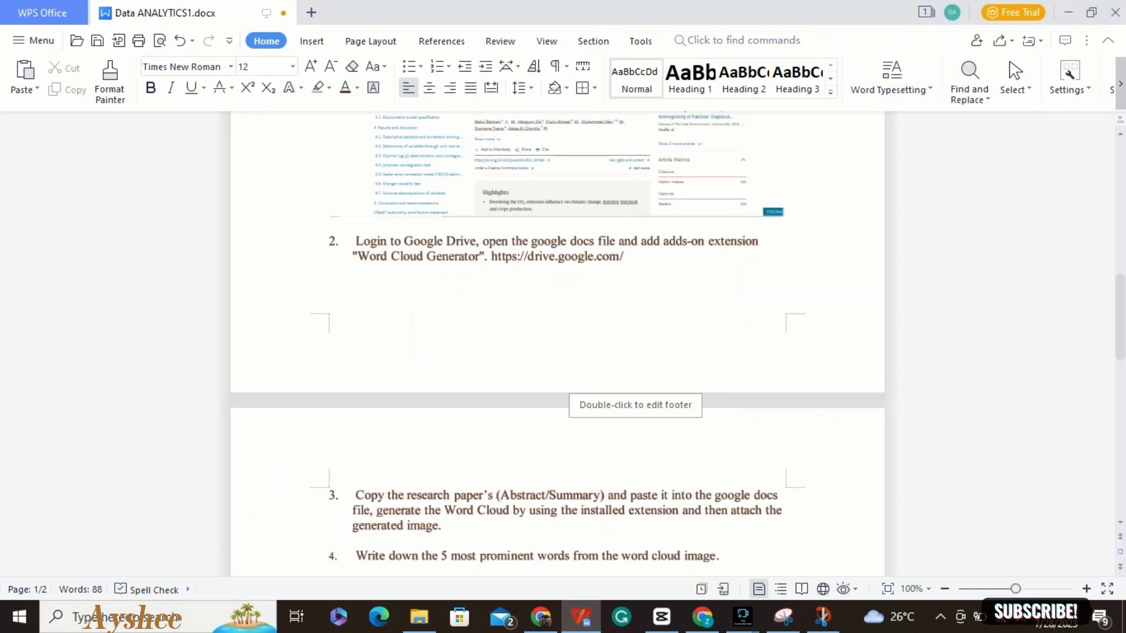
{"action": "key", "text": "ctrl+v"}
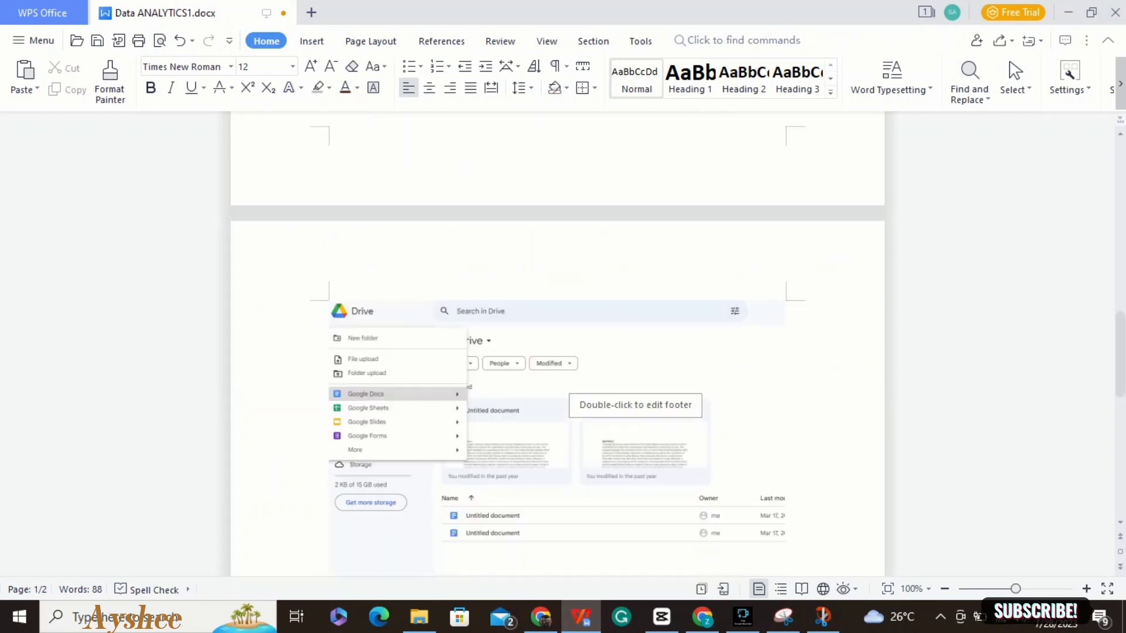
{"action": "left_click", "coordinate": [557, 411]}
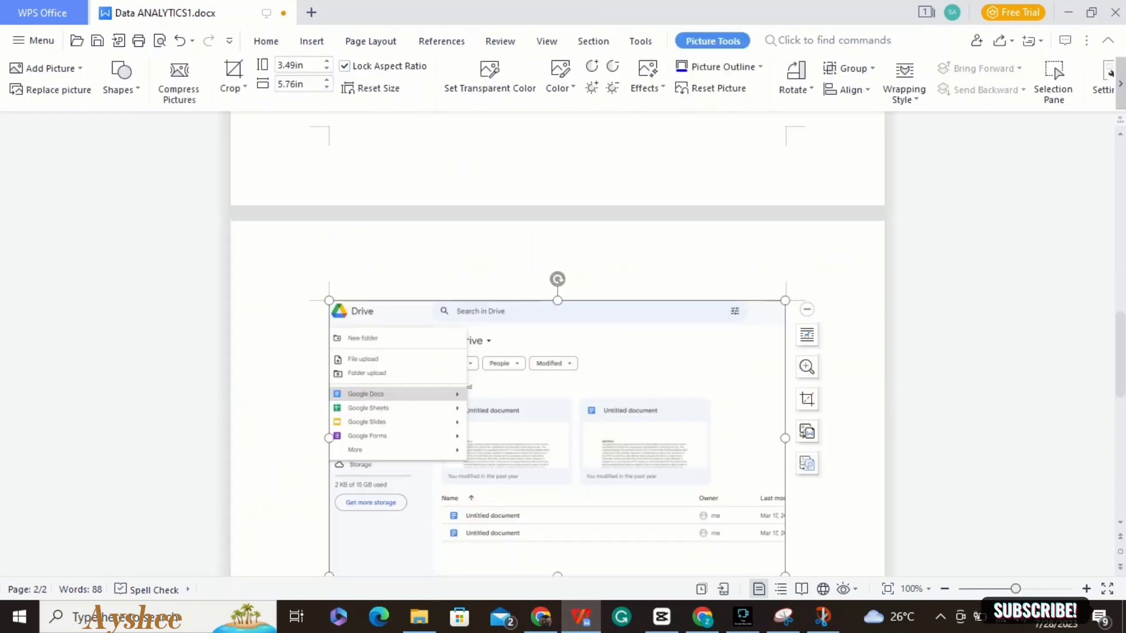
{"action": "left_click_drag", "start_coordinate": [1120, 354], "coordinate": [1120, 396]}
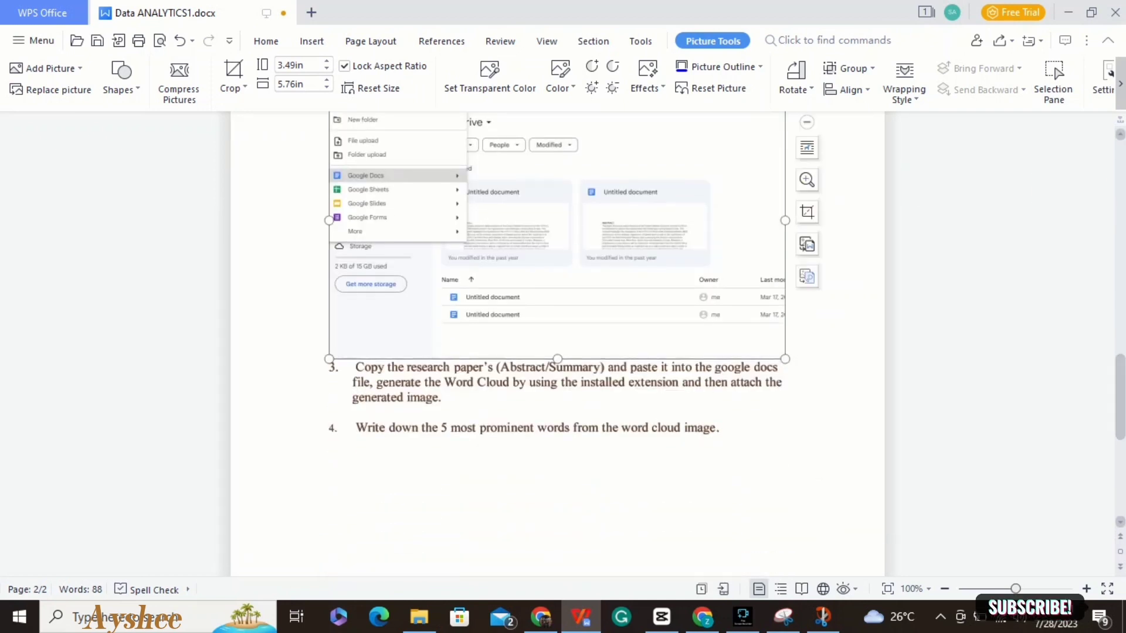
{"action": "left_click", "coordinate": [787, 351]}
{"action": "key", "text": "Return"}
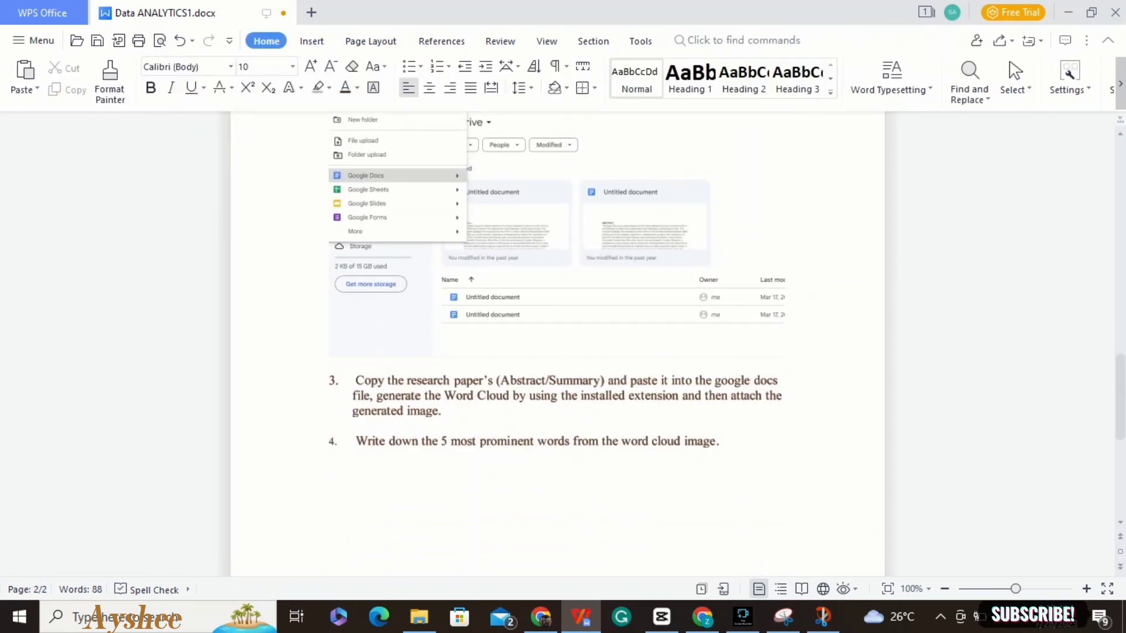
{"action": "key", "text": "Return"}
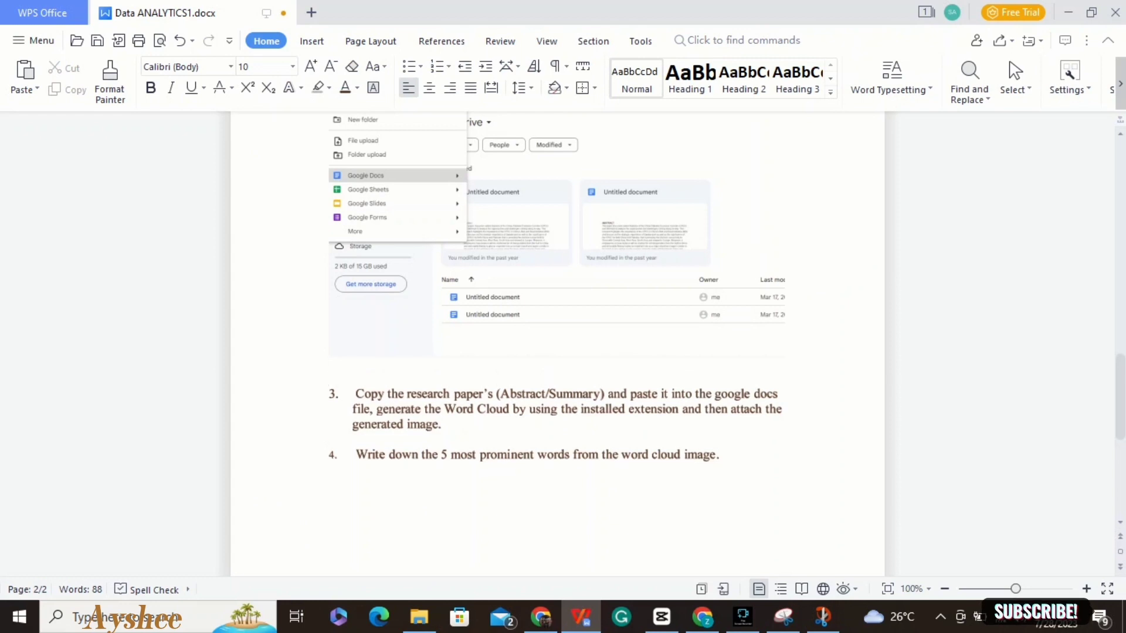
Return to Google Drive in Chrome and create a new blank Google Docs document
{"action": "left_click", "coordinate": [702, 616]}
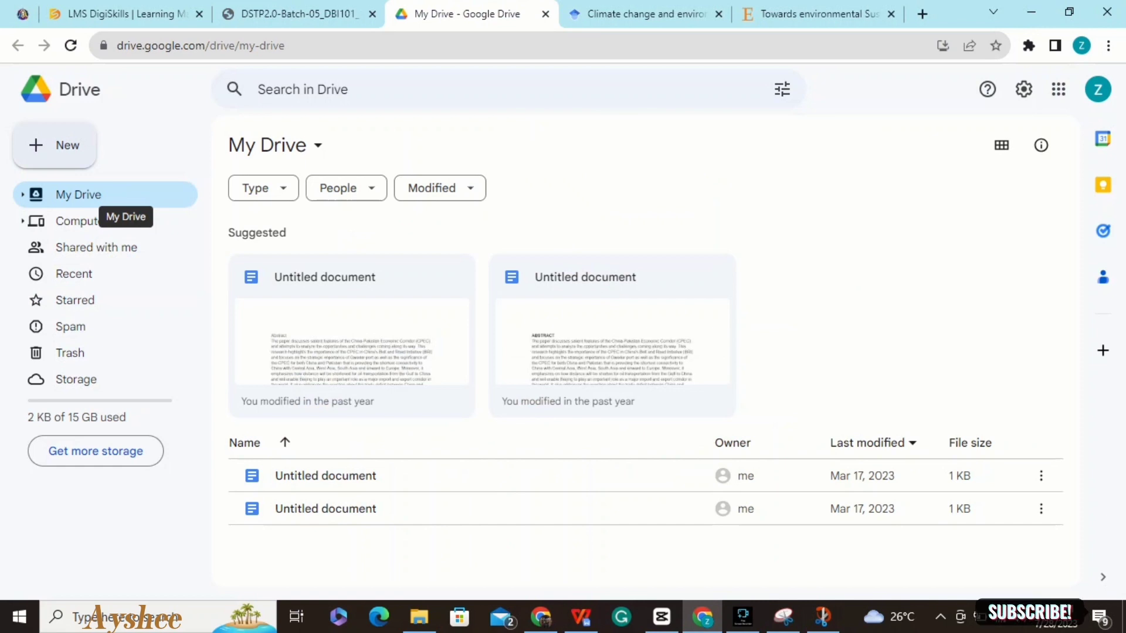
{"action": "left_click", "coordinate": [55, 144]}
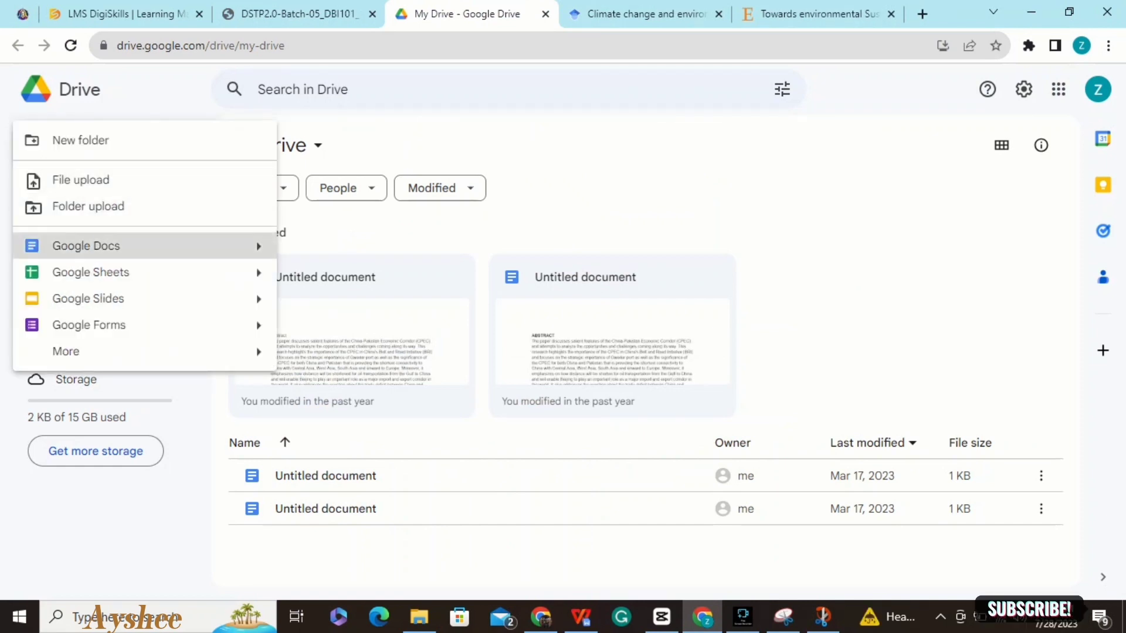
{"action": "key", "text": "Return"}
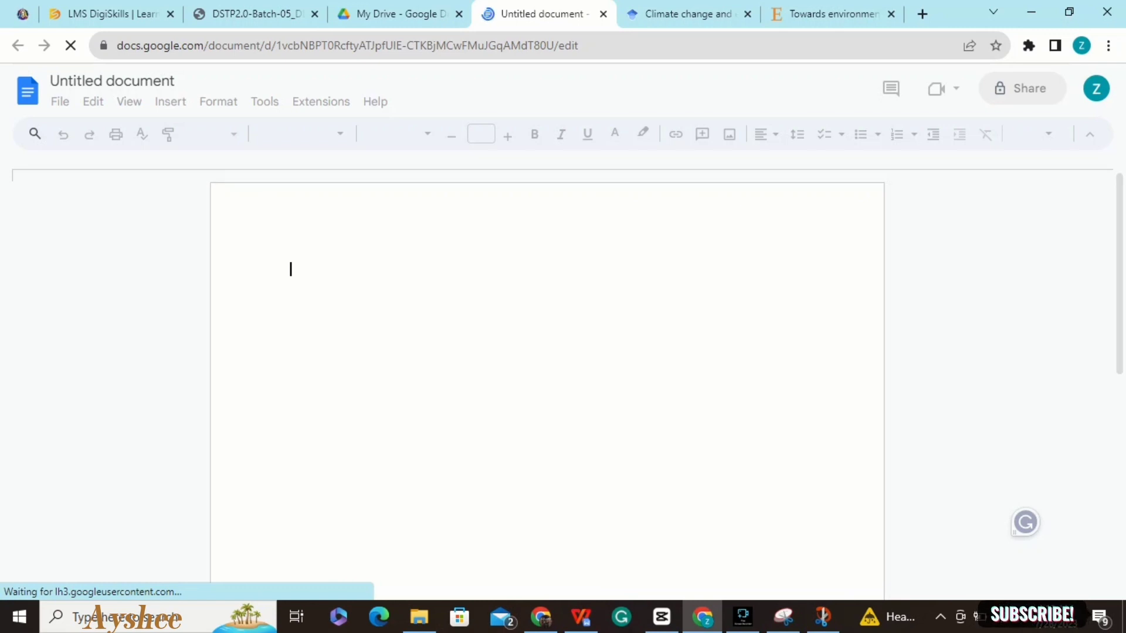
Open the Google Workspace Marketplace from the new document to get add-ons
{"action": "key", "text": "alt+n"}
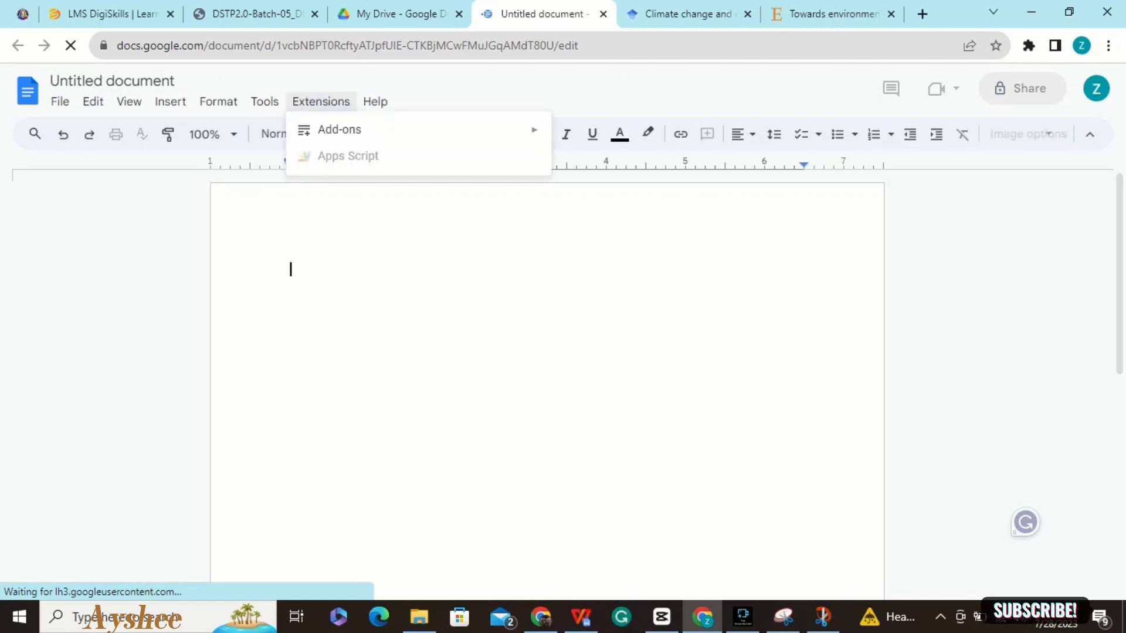
{"action": "key", "text": "Down"}
{"action": "key", "text": "Right"}
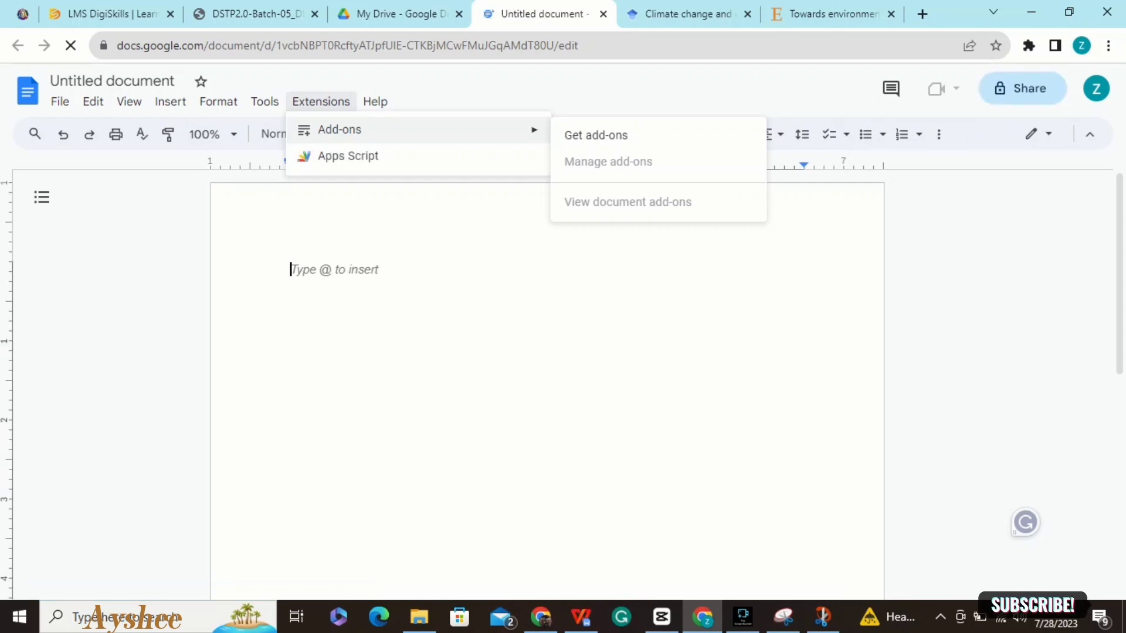
{"action": "left_click", "coordinate": [595, 135]}
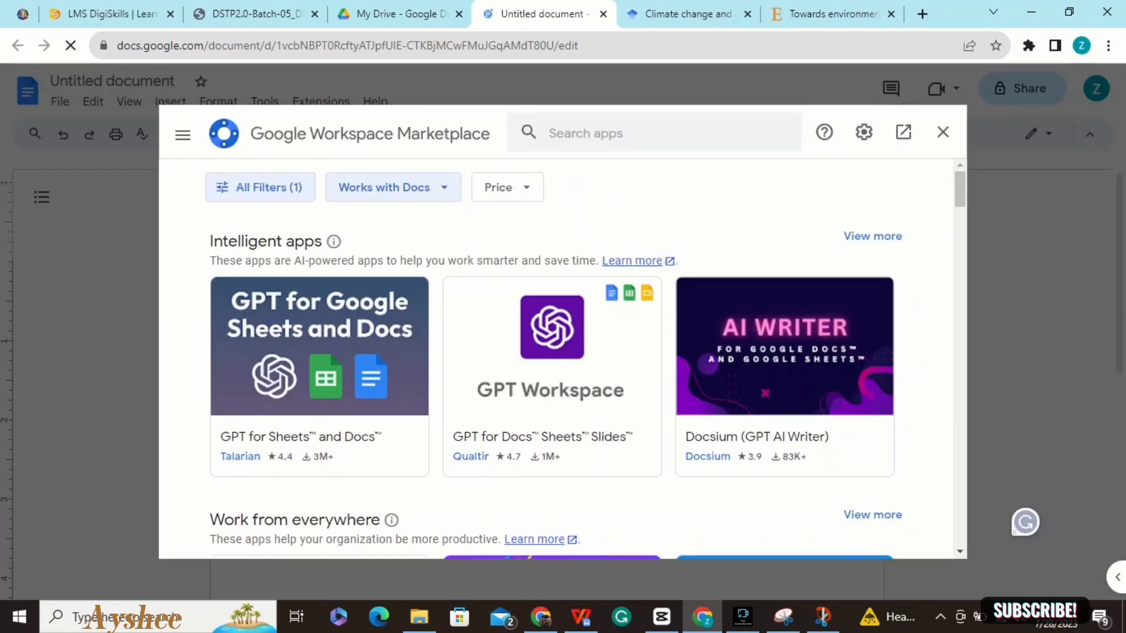
Search the marketplace for Word Cloud Generator using the suggested search term
{"action": "left_click", "coordinate": [586, 133]}
{"action": "type", "text": "wor"}
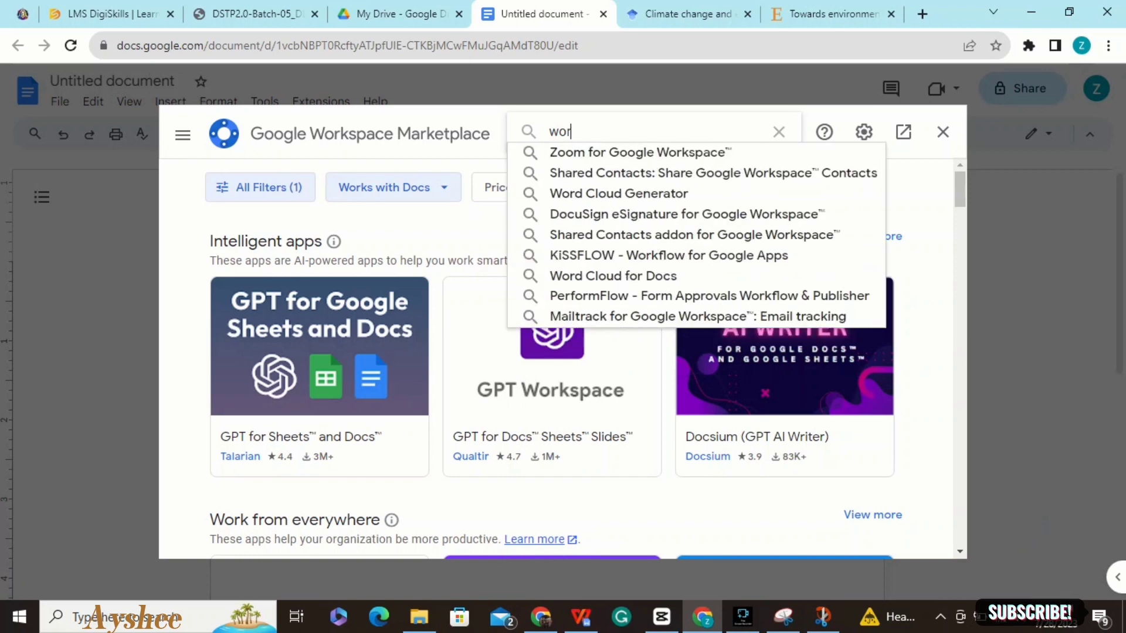
{"action": "type", "text": "d"}
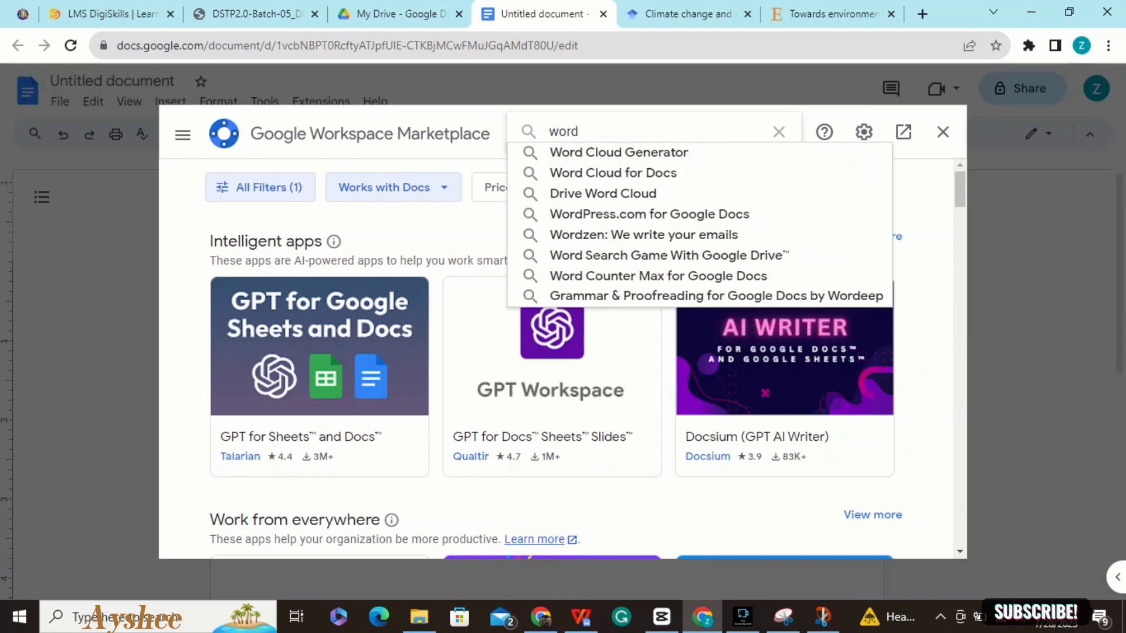
{"action": "key", "text": "Down"}
{"action": "key", "text": "Return"}
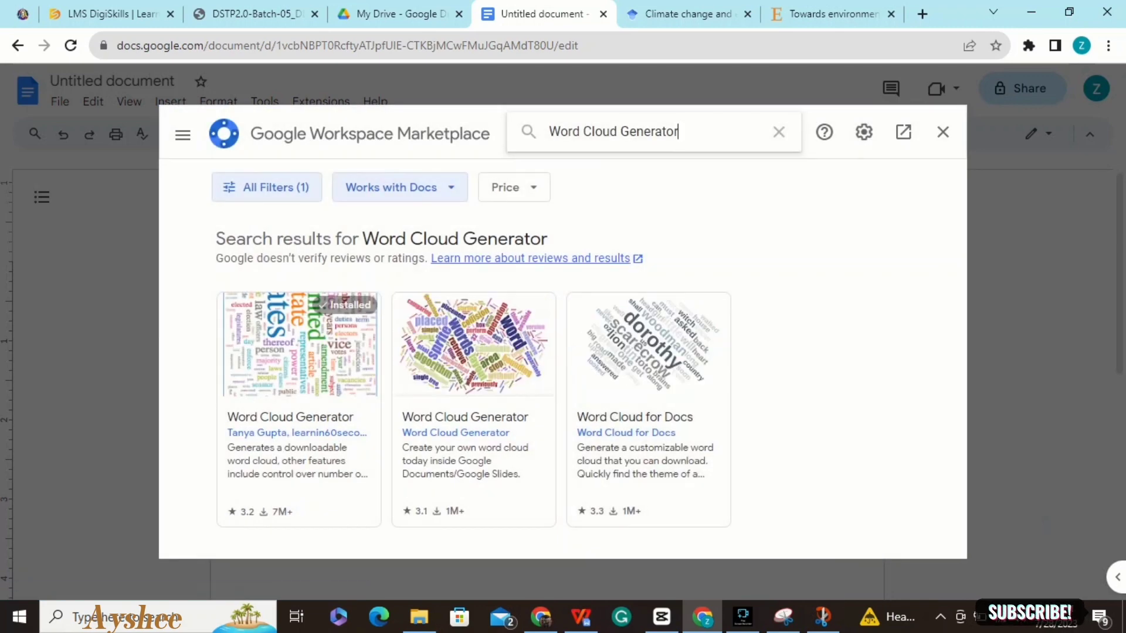
Capture a snip of the Word Cloud Generator search results in the Google Workspace Marketplace with the Snipping Tool
{"action": "left_click", "coordinate": [783, 616]}
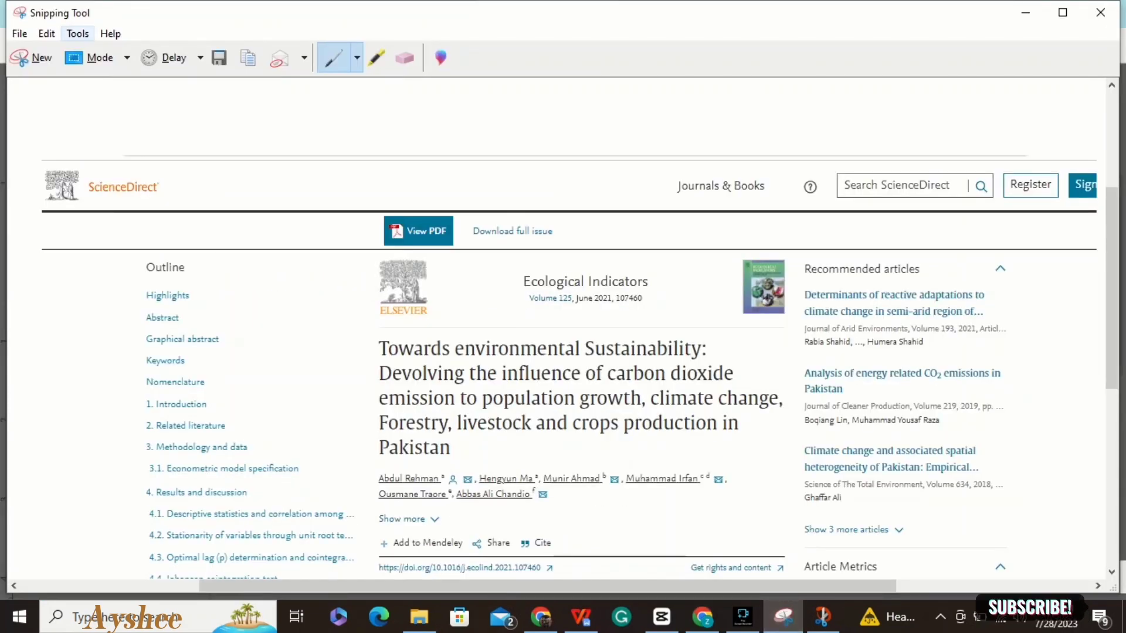
{"action": "left_click", "coordinate": [1100, 13]}
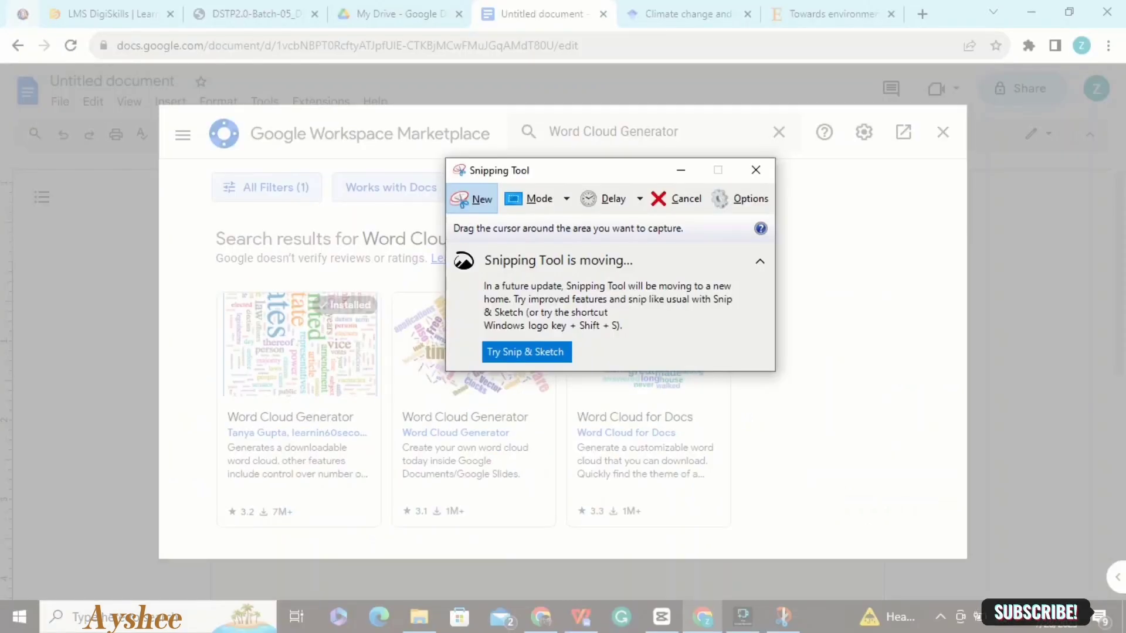
{"action": "left_click_drag", "start_coordinate": [12, 61], "coordinate": [1052, 581]}
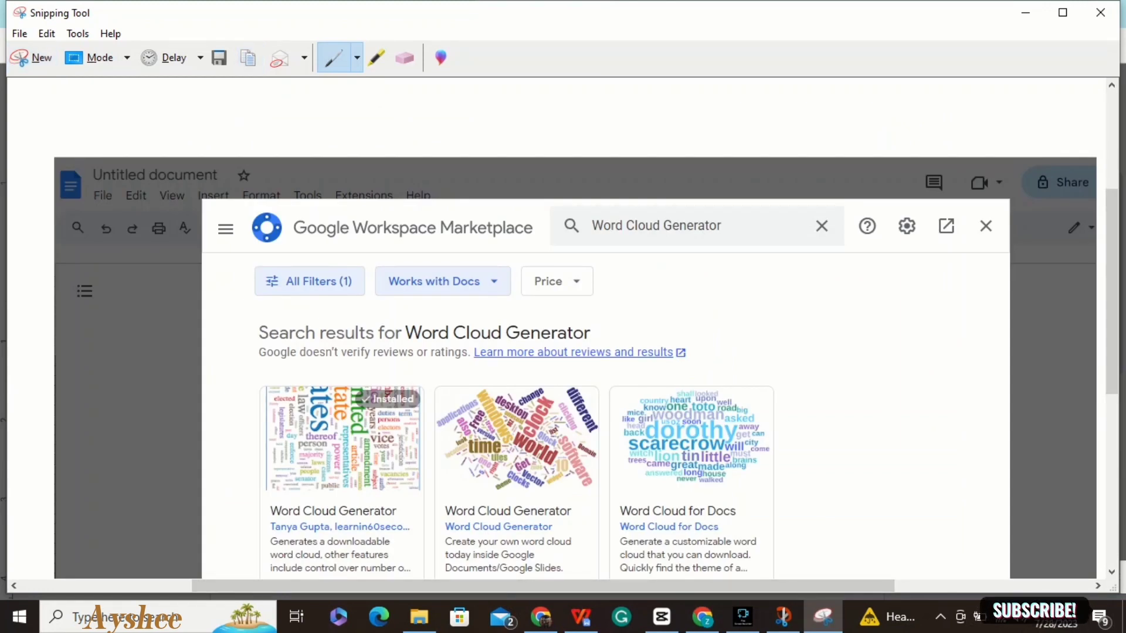
Switch to Data ANALYTICS1.docx in WPS Office and paste the Marketplace snip below the Drive snip
{"action": "left_click", "coordinate": [581, 617]}
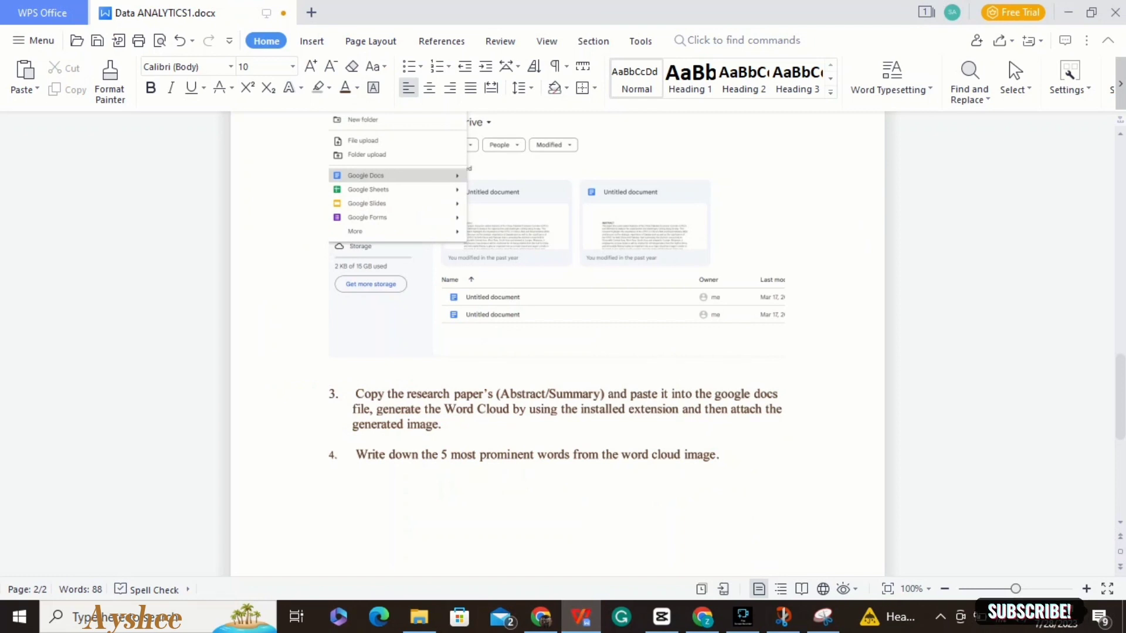
{"action": "key", "text": "ctrl+v"}
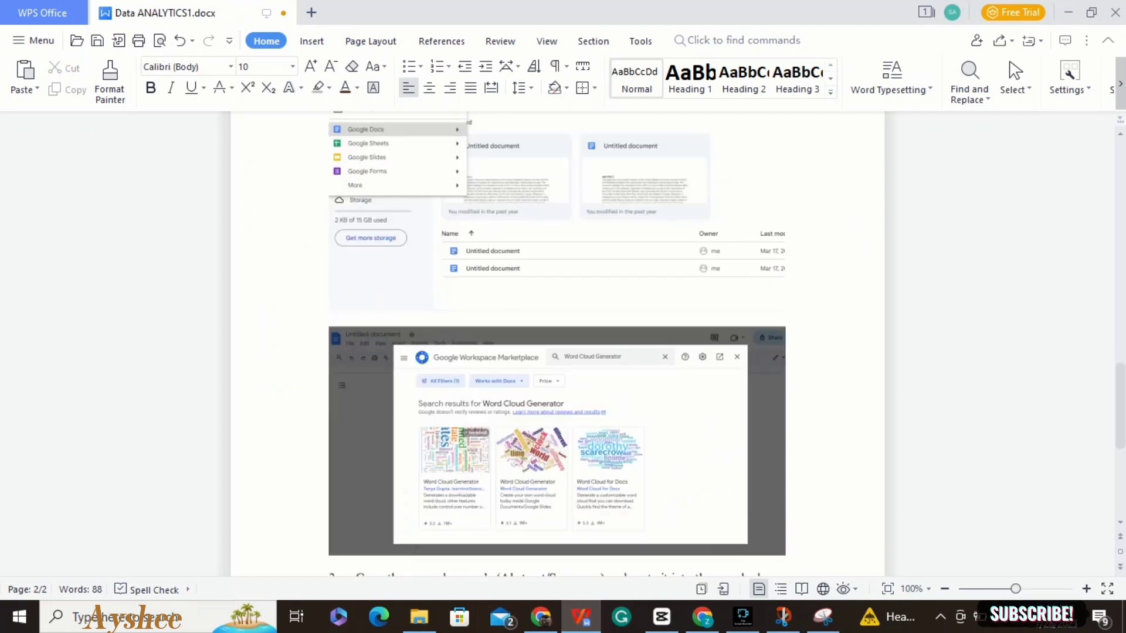
{"action": "left_click_drag", "start_coordinate": [1120, 405], "coordinate": [1119, 471]}
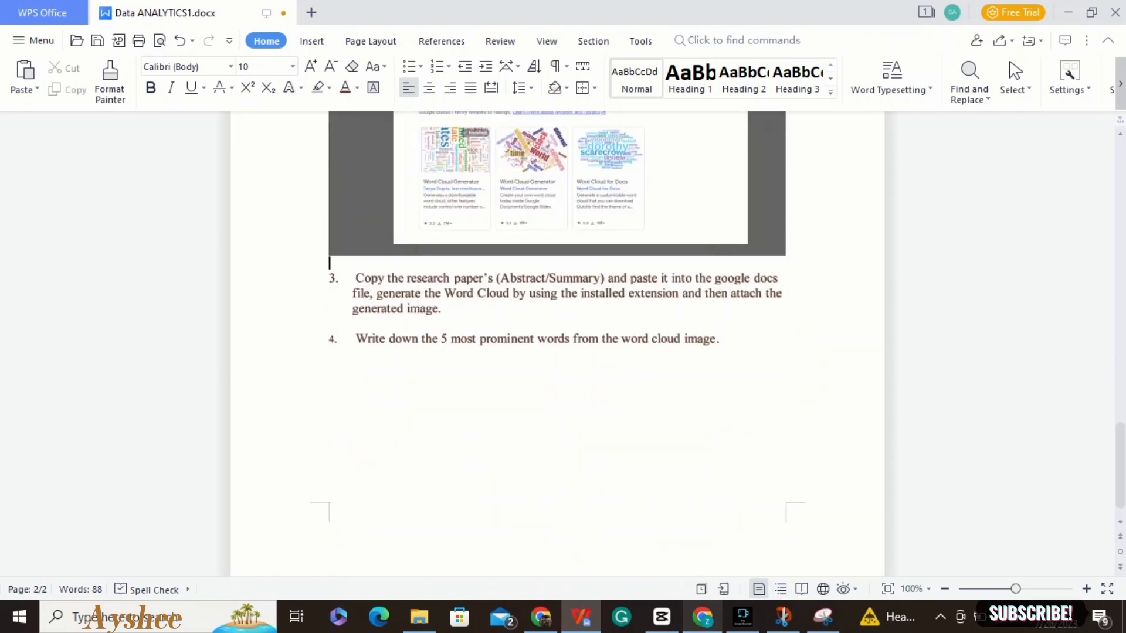
Return to Chrome, view the listing of the installed Word Cloud Generator add-on, and close the Marketplace
{"action": "left_click", "coordinate": [689, 555]}
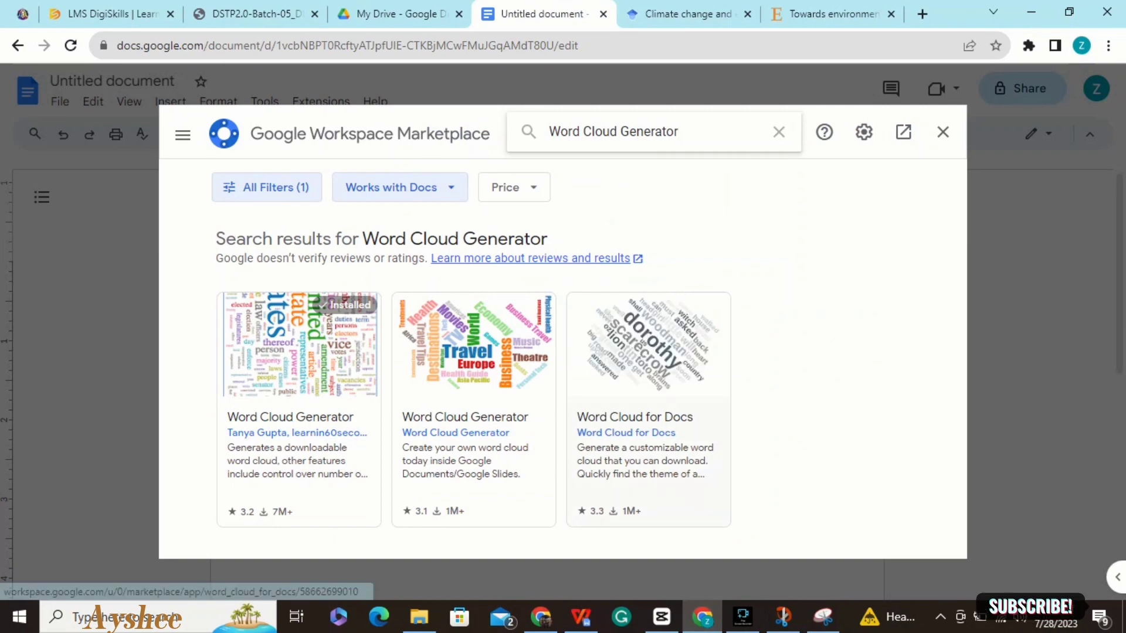
{"action": "left_click", "coordinate": [299, 410]}
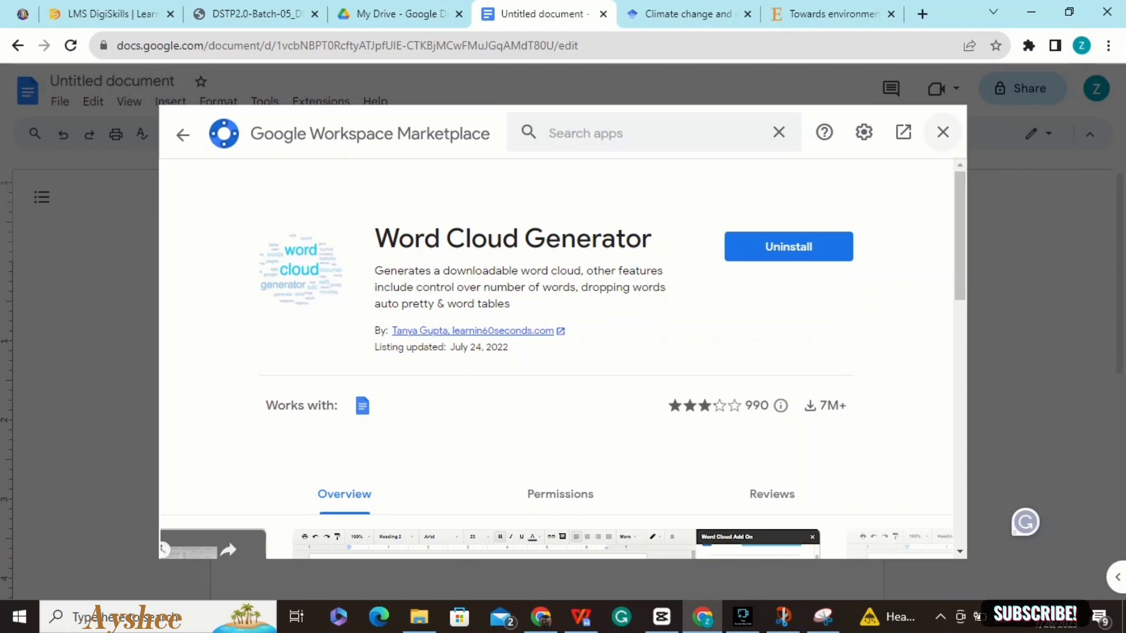
{"action": "left_click", "coordinate": [942, 133]}
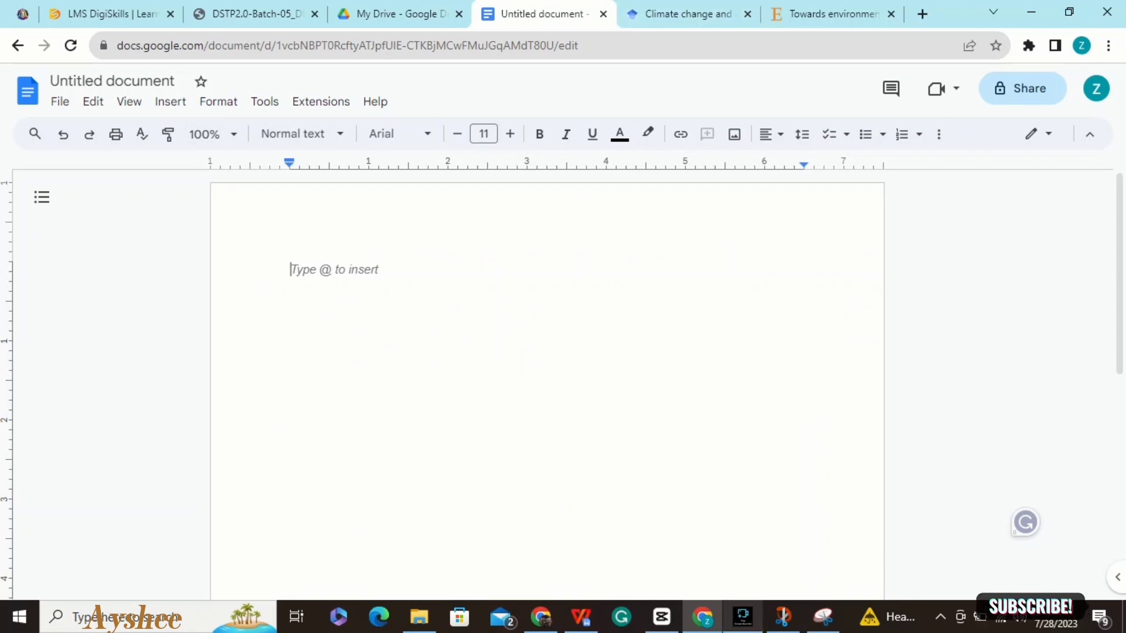
Switch to Data ANALYTICS1.docx in WPS Office and add an unnumbered blank line below task 3
{"action": "left_click", "coordinate": [581, 616]}
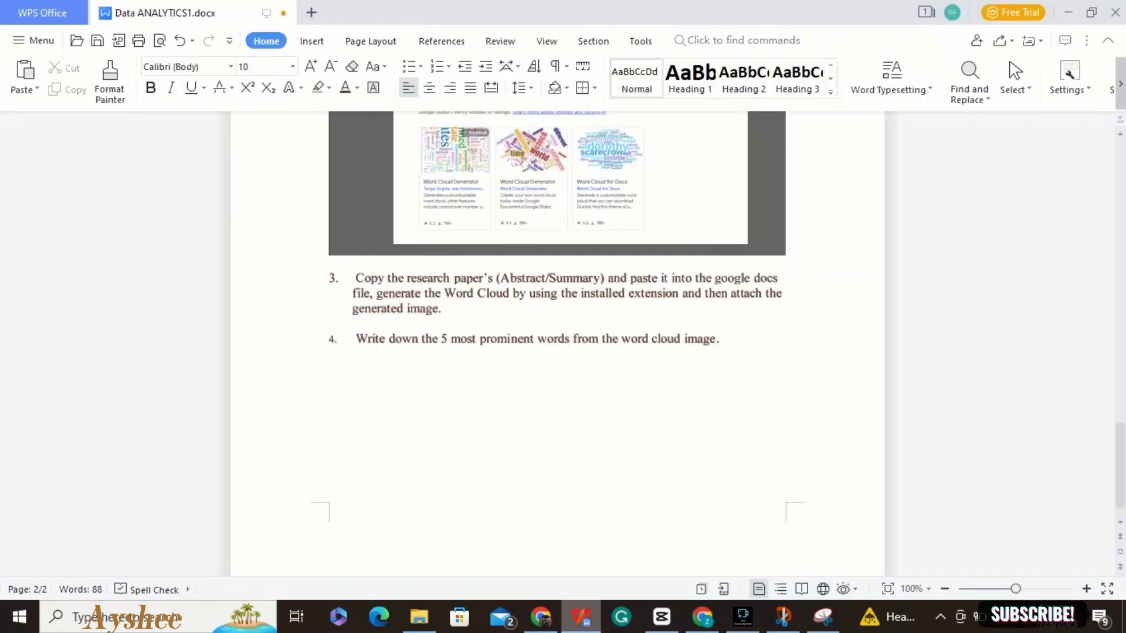
{"action": "left_click", "coordinate": [446, 309]}
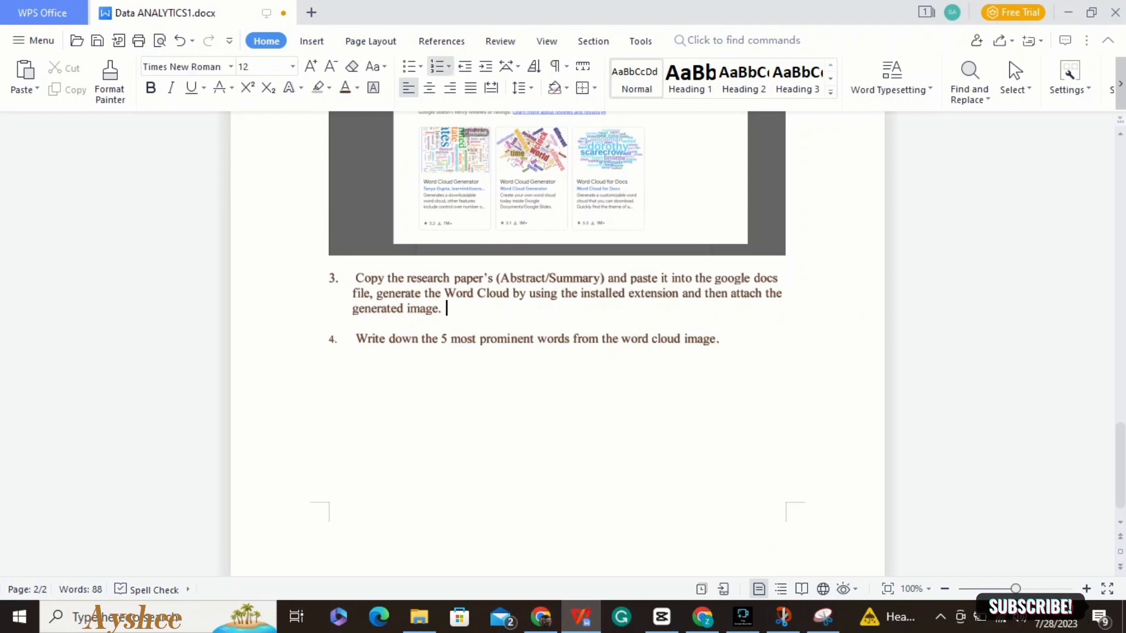
{"action": "key", "text": "Return"}
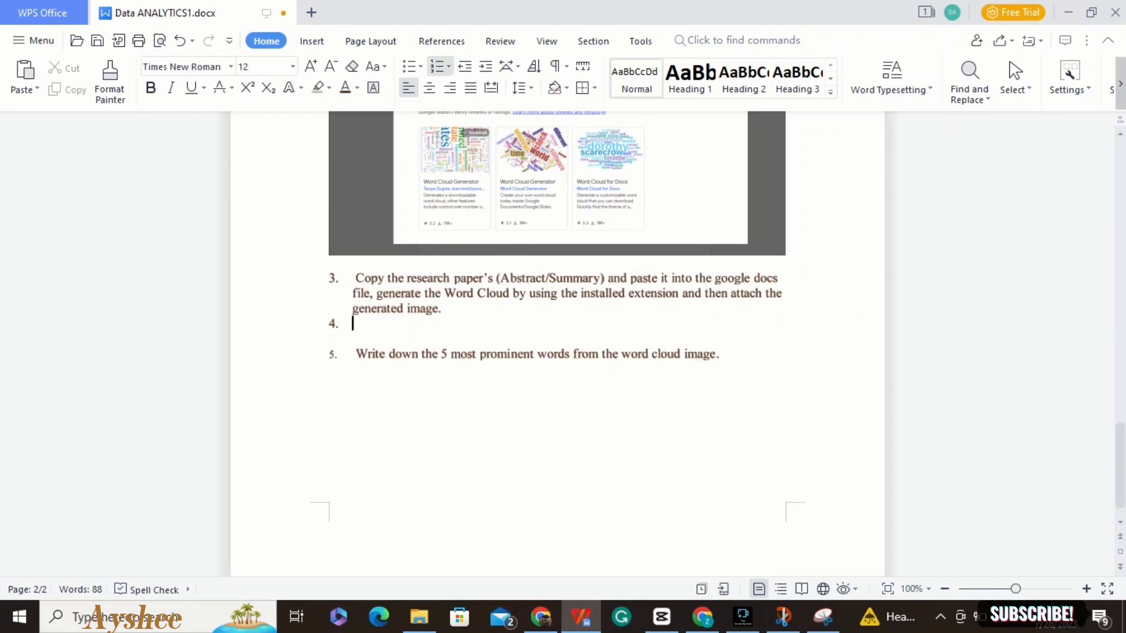
{"action": "key", "text": "BackSpace"}
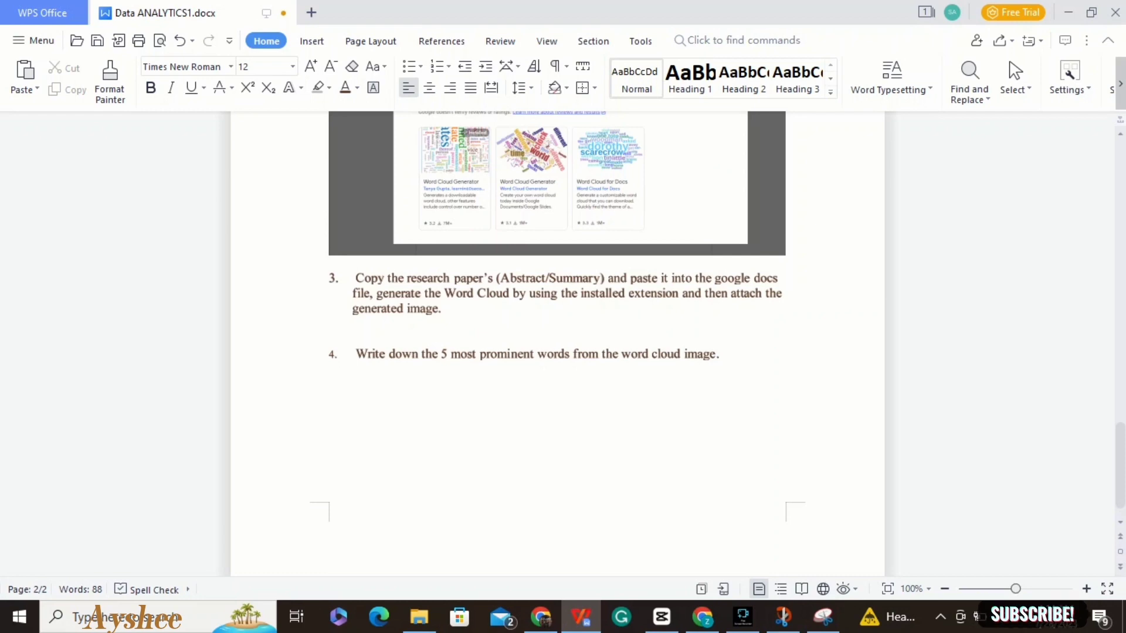
Return to Chrome, copy the full abstract text of the ScienceDirect article, and paste it into the untitled Google Docs document
{"action": "key", "text": "alt+Tab"}
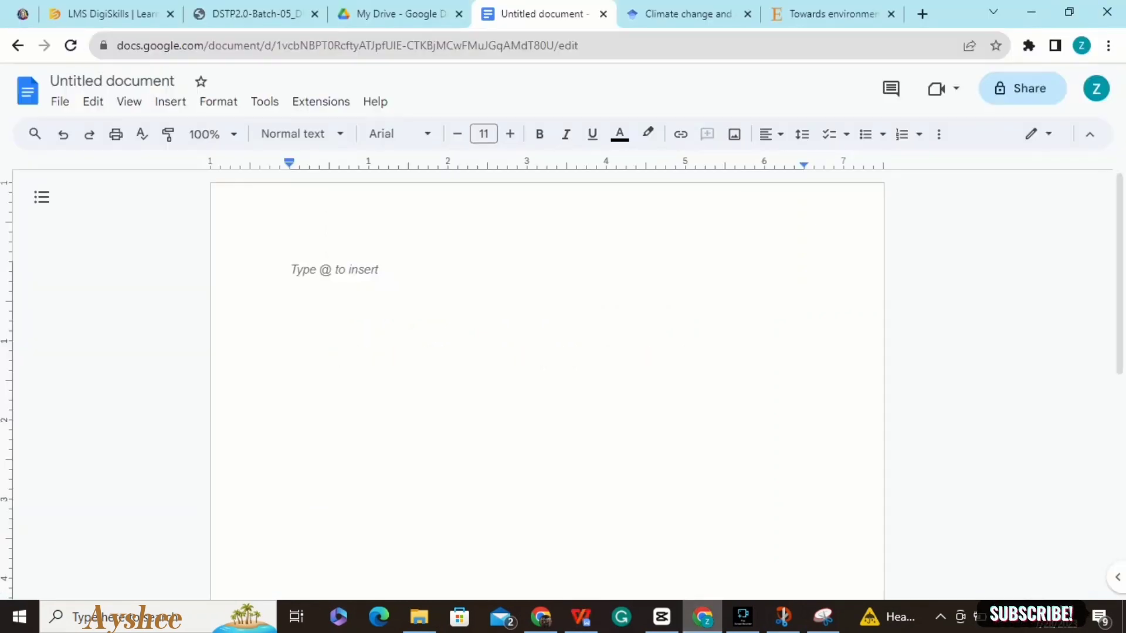
{"action": "left_click", "coordinate": [680, 13]}
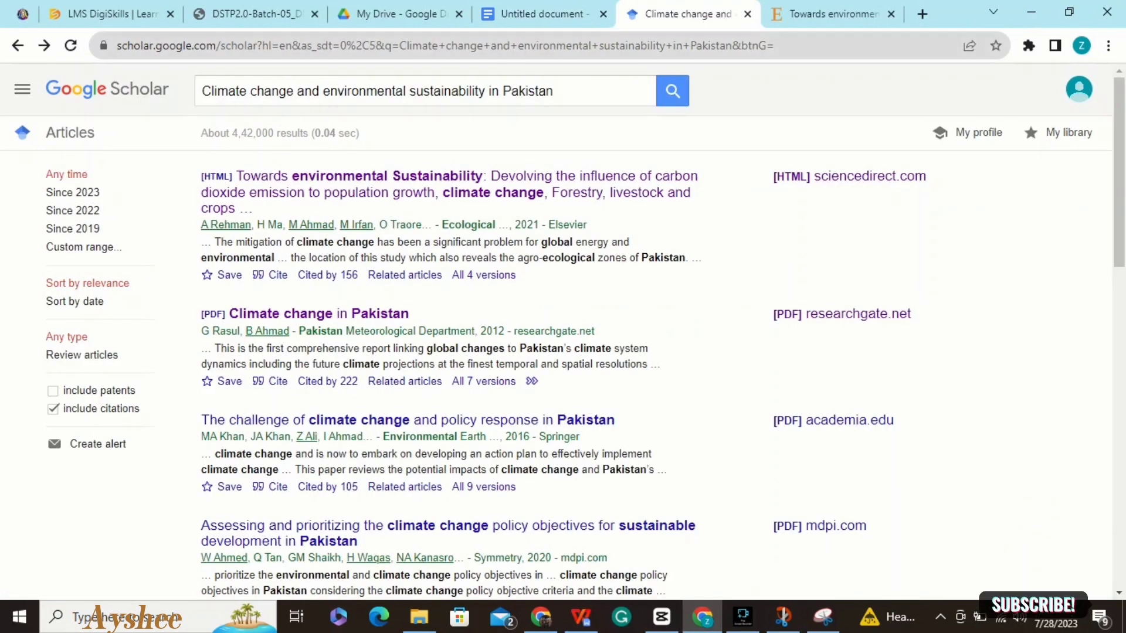
{"action": "left_click", "coordinate": [832, 13]}
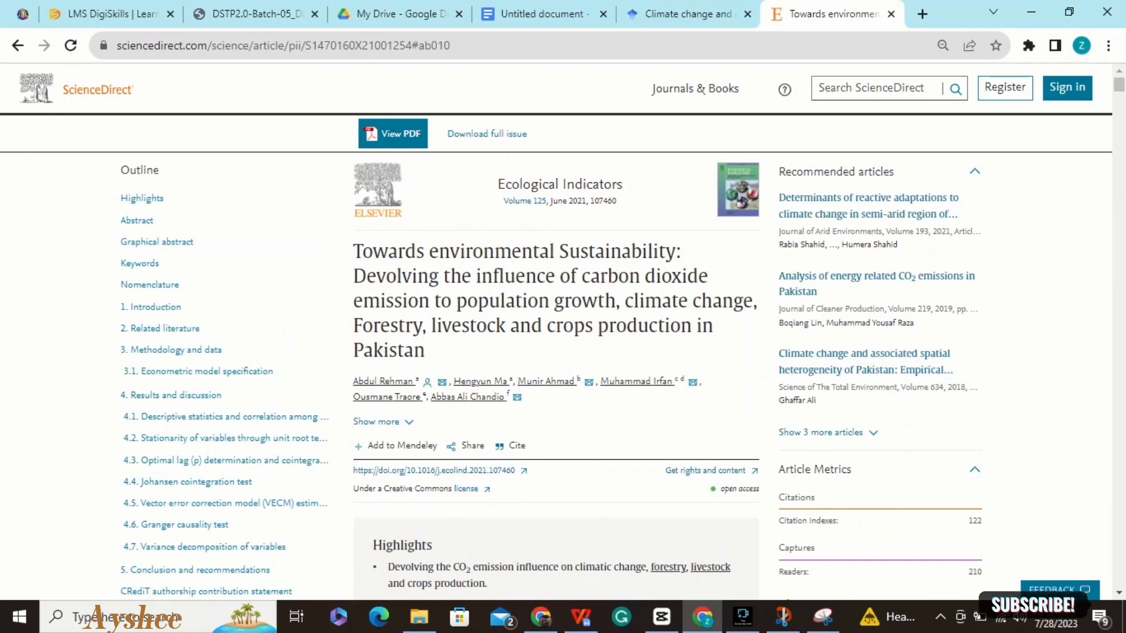
{"action": "left_click_drag", "start_coordinate": [1118, 85], "coordinate": [1119, 94]}
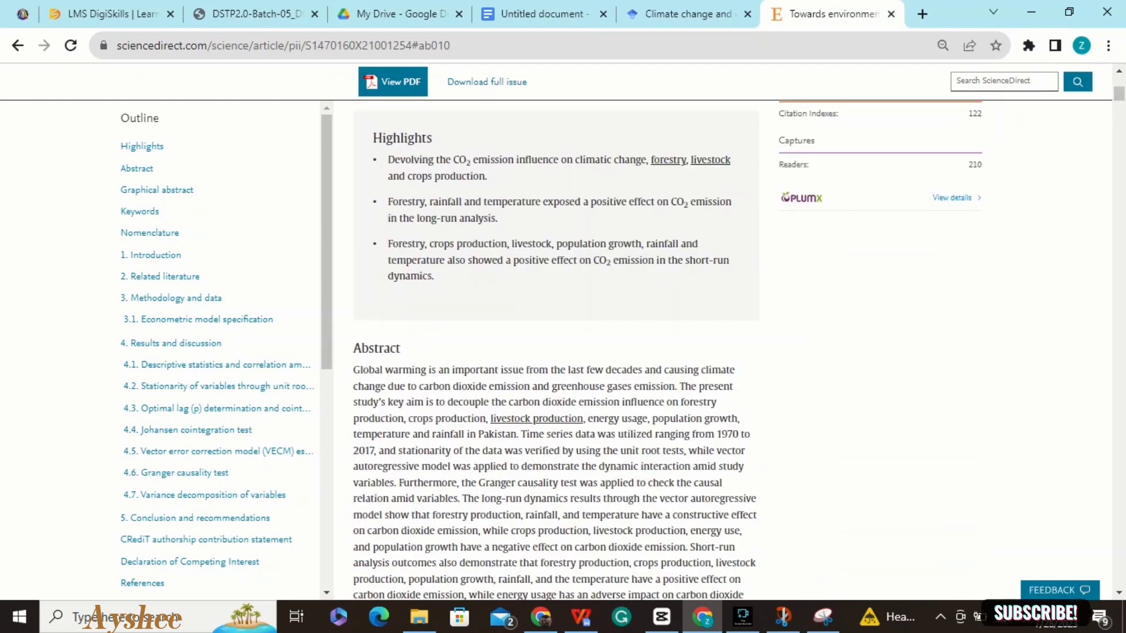
{"action": "left_click_drag", "start_coordinate": [354, 369], "coordinate": [514, 237]}
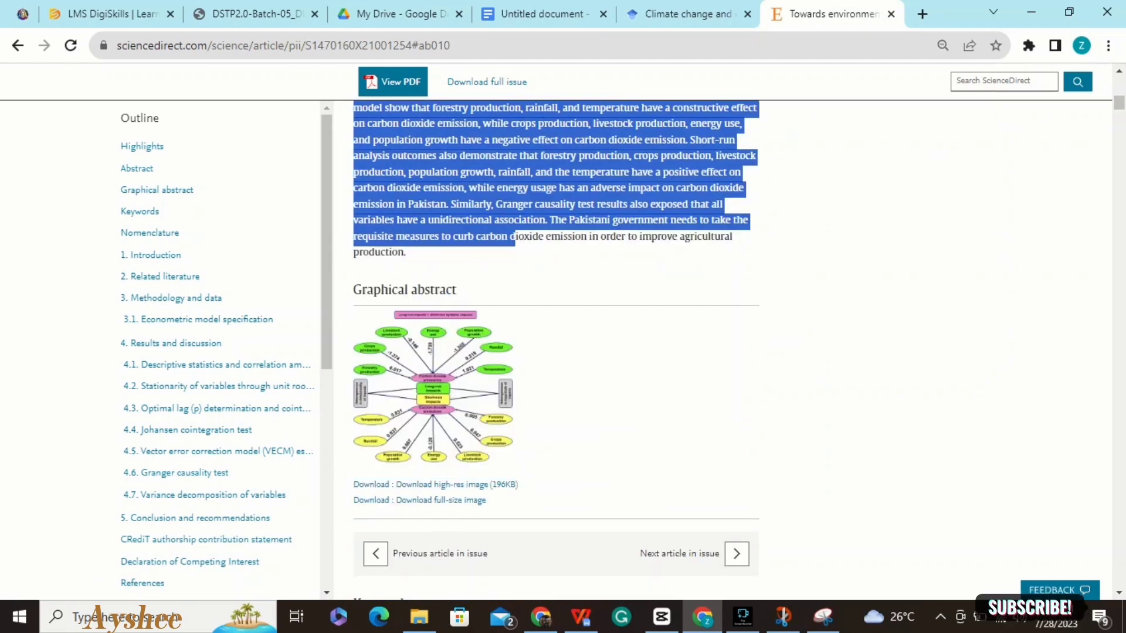
{"action": "left_click", "coordinate": [515, 237]}
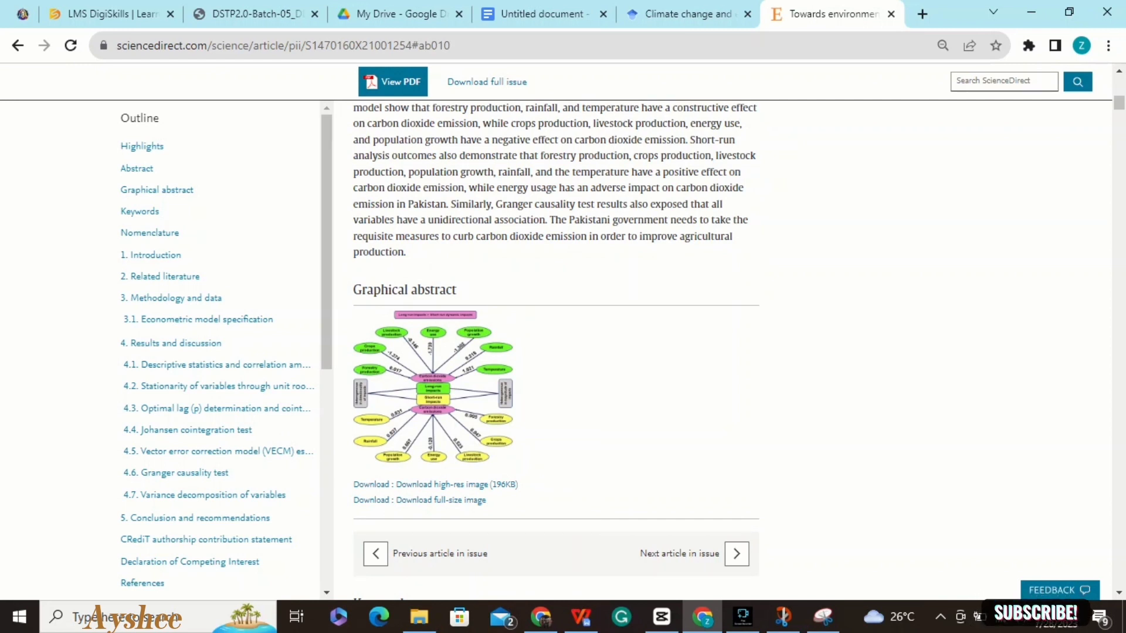
{"action": "left_click_drag", "start_coordinate": [404, 252], "coordinate": [353, 258]}
{"action": "key", "text": "ctrl+c"}
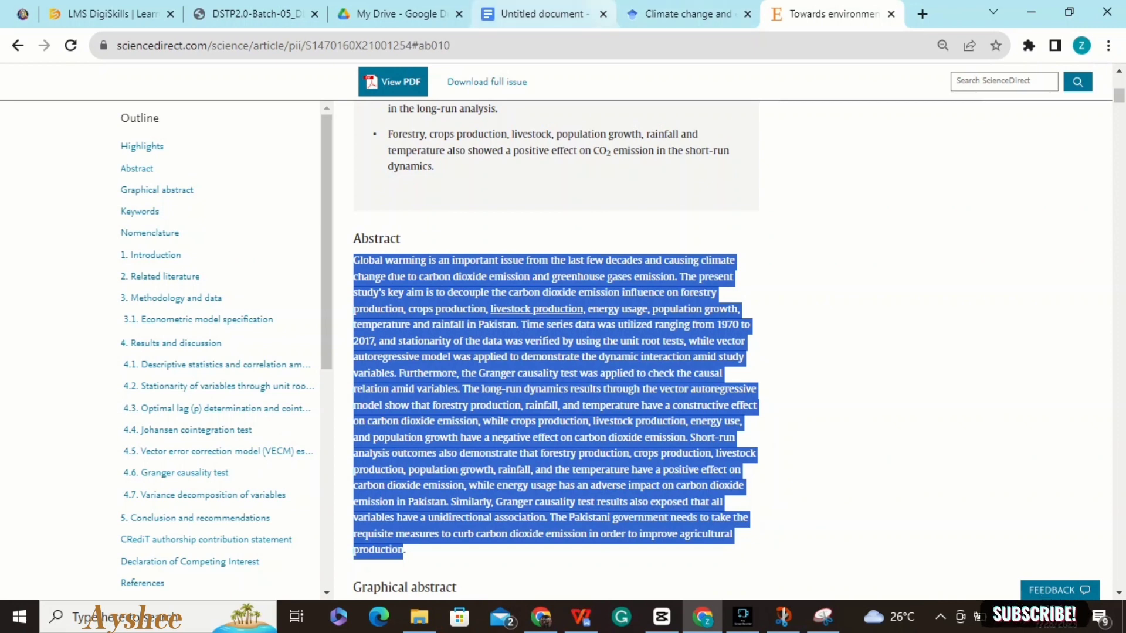
{"action": "left_click", "coordinate": [533, 13]}
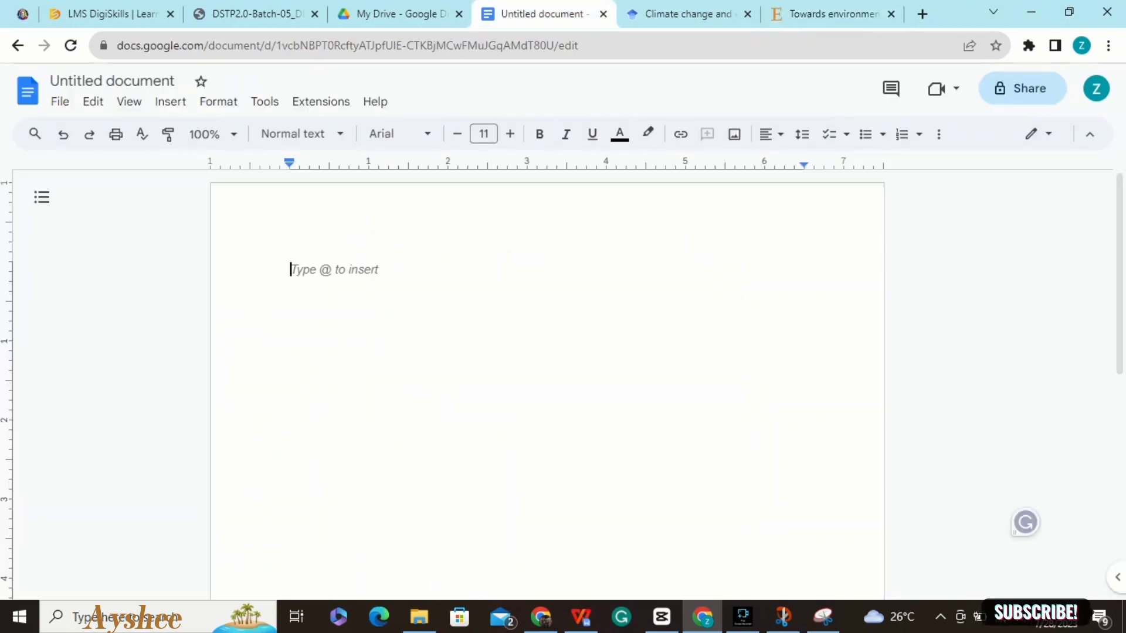
{"action": "key", "text": "ctrl+v"}
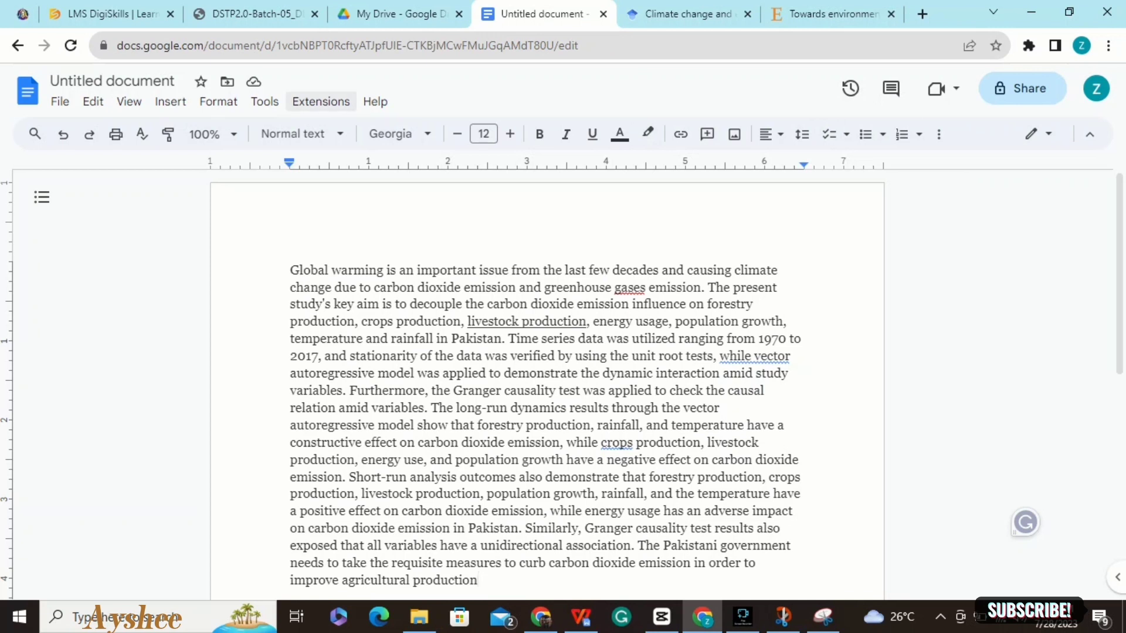
Generate a word cloud from the pasted abstract with the Modern option of the Word Cloud Generator extension
{"action": "left_click", "coordinate": [321, 101]}
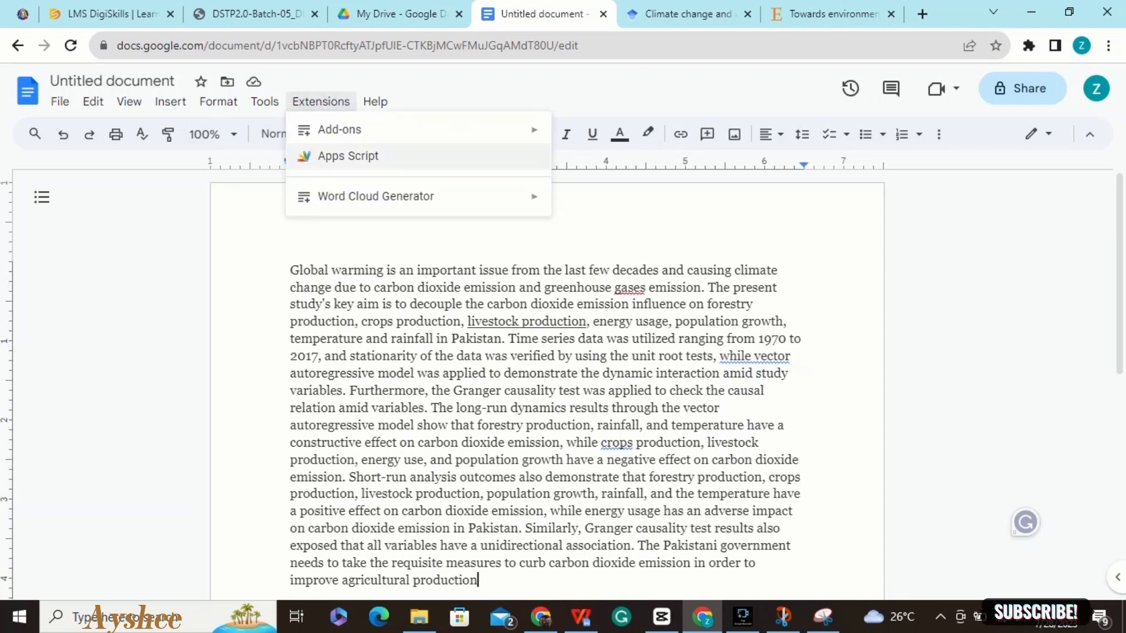
{"action": "mouse_move", "coordinate": [375, 196]}
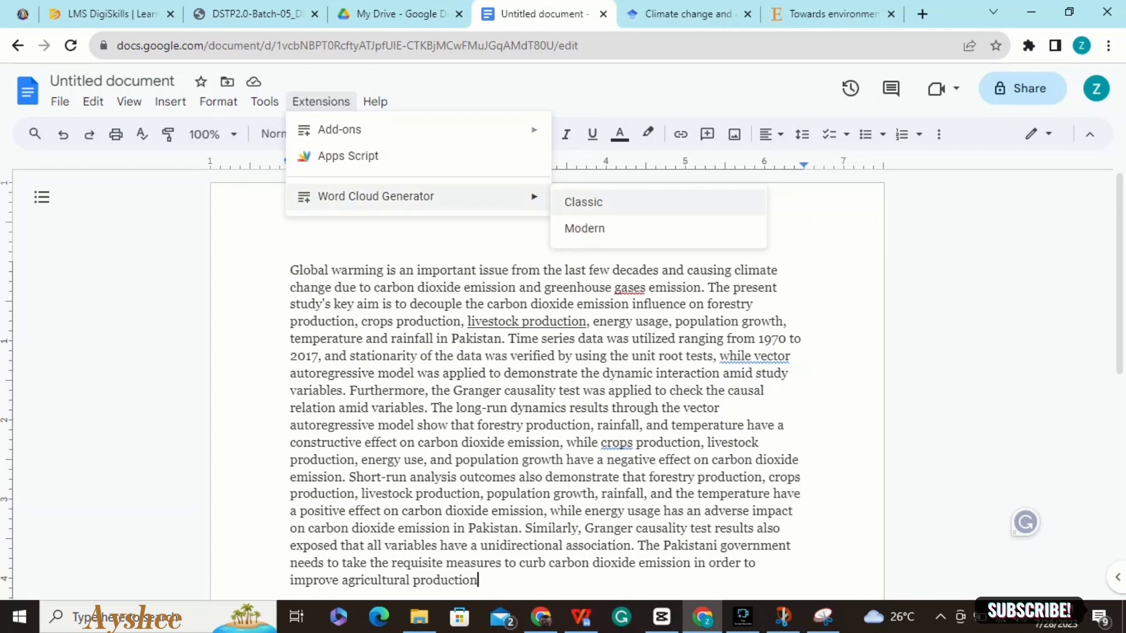
{"action": "left_click", "coordinate": [585, 228]}
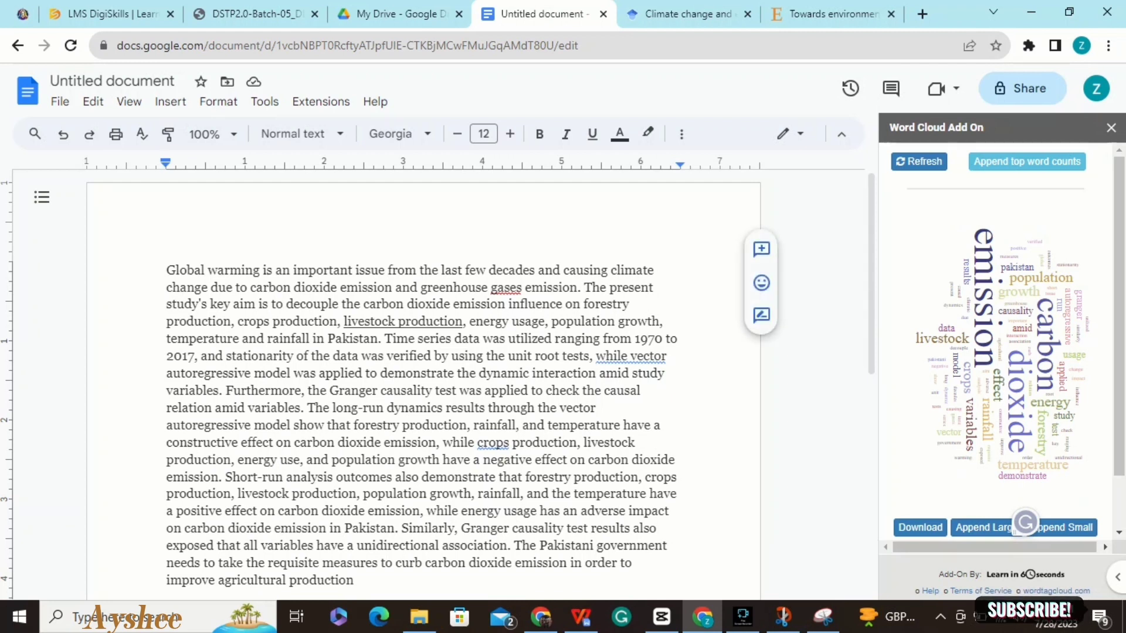
{"action": "key", "text": "alt+Tab"}
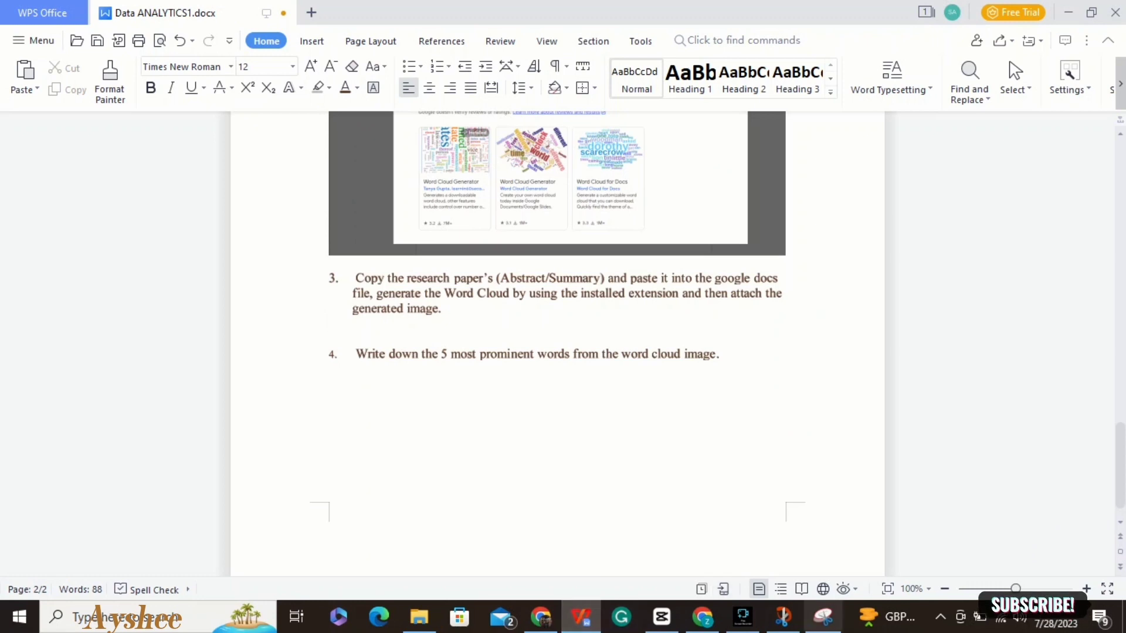
{"action": "mouse_move", "coordinate": [661, 616]}
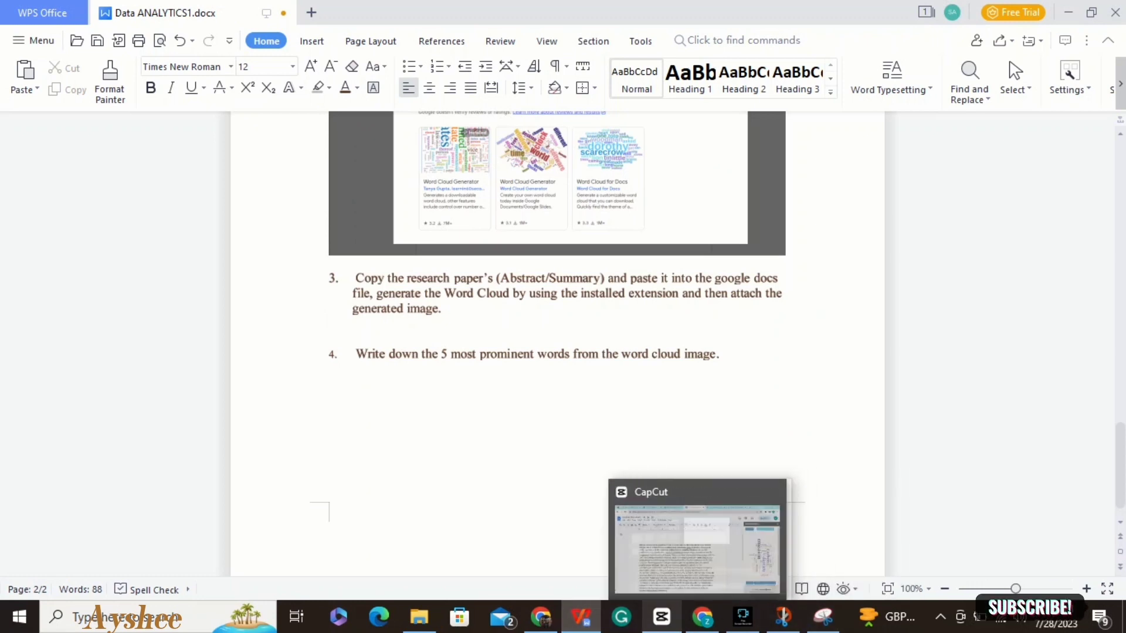
{"action": "left_click", "coordinate": [703, 616]}
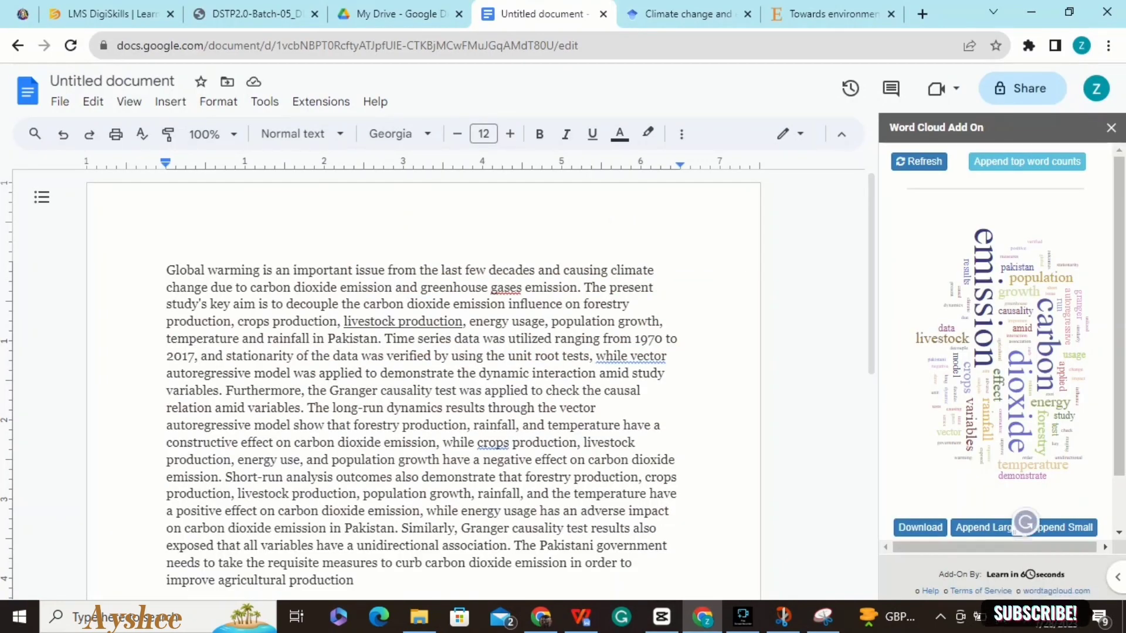
Download the generated word cloud as chart.png and insert it below task 3 in Data ANALYTICS1.docx in WPS Office
{"action": "scroll", "coordinate": [1025, 522], "scroll_direction": "down", "scroll_amount": 1}
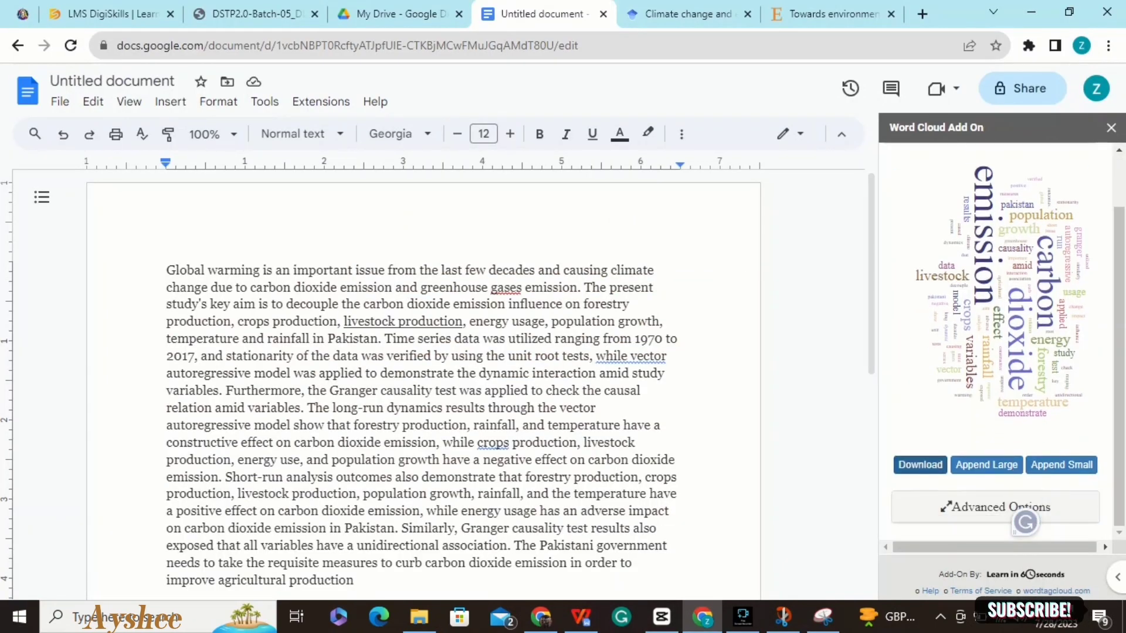
{"action": "left_click", "coordinate": [920, 464]}
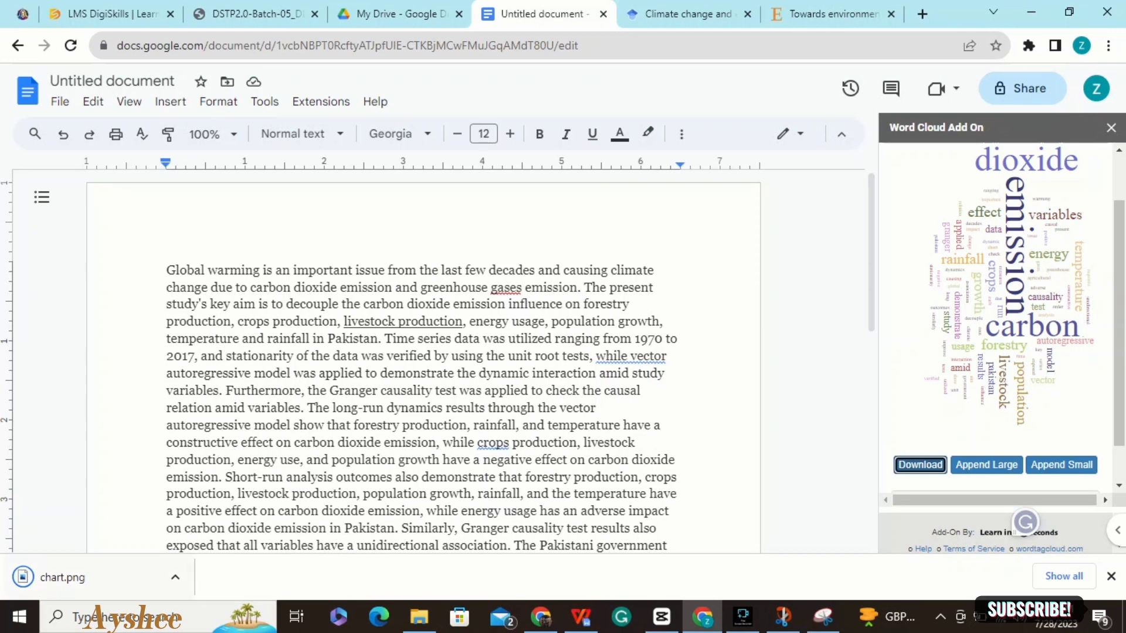
{"action": "left_click_drag", "start_coordinate": [63, 577], "coordinate": [410, 329]}
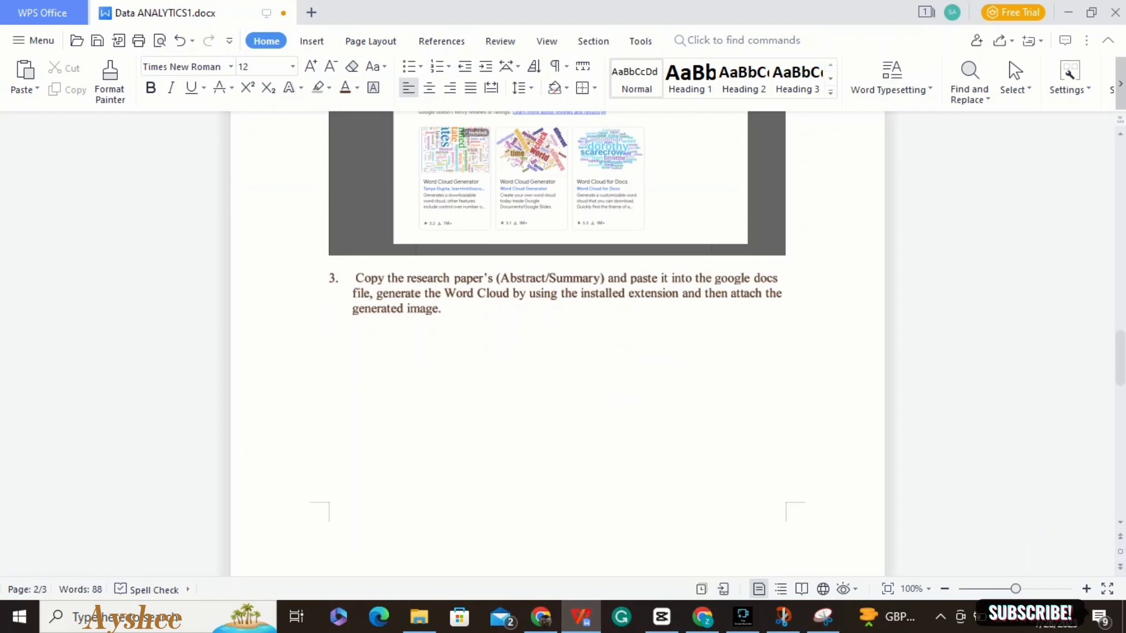